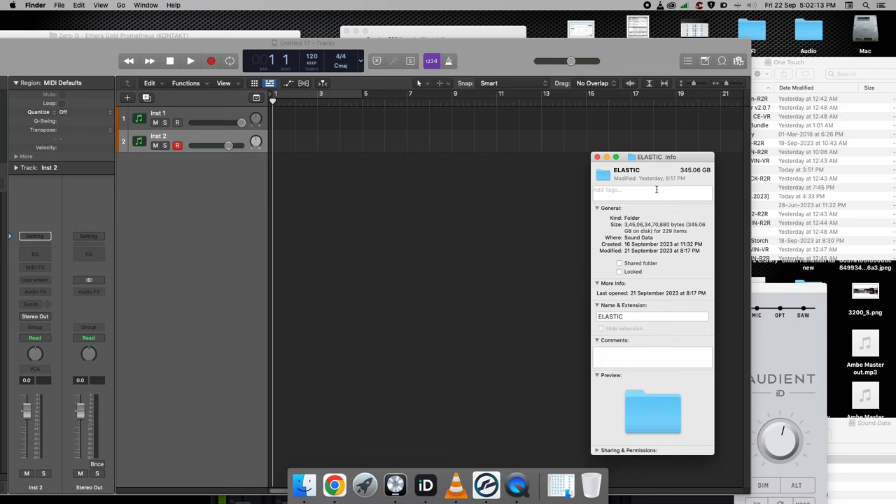
Step: Close the ELASTIC folder info window and bring the Logic Pro project window forward so its channel strips are fully visible
{"action": "left_click", "coordinate": [597, 157]}
{"action": "left_click", "coordinate": [420, 120]}
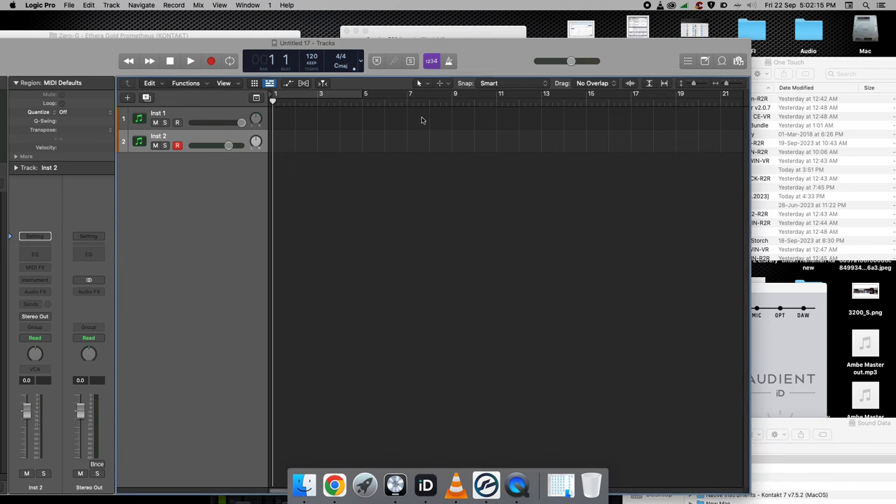
{"action": "left_click_drag", "start_coordinate": [460, 49], "coordinate": [690, 36]}
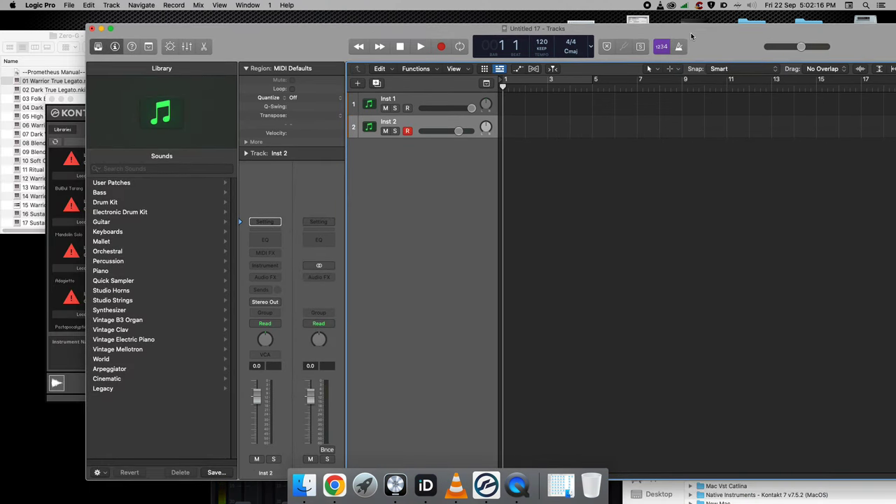
Step: Load Elastik 3 in stereo as the instrument on the Inst 2 track, enlarging the project window and repositioning the plug-in window
{"action": "left_click", "coordinate": [275, 269]}
{"action": "mouse_move", "coordinate": [286, 293]}
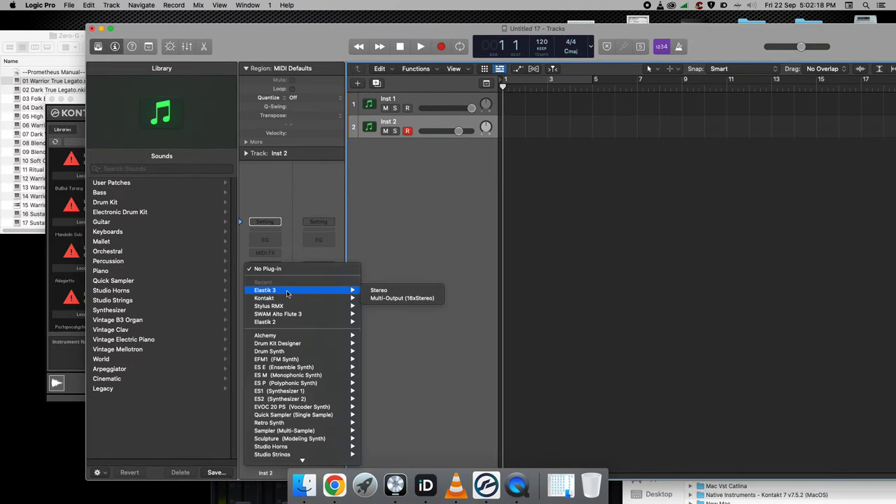
{"action": "left_click", "coordinate": [400, 291]}
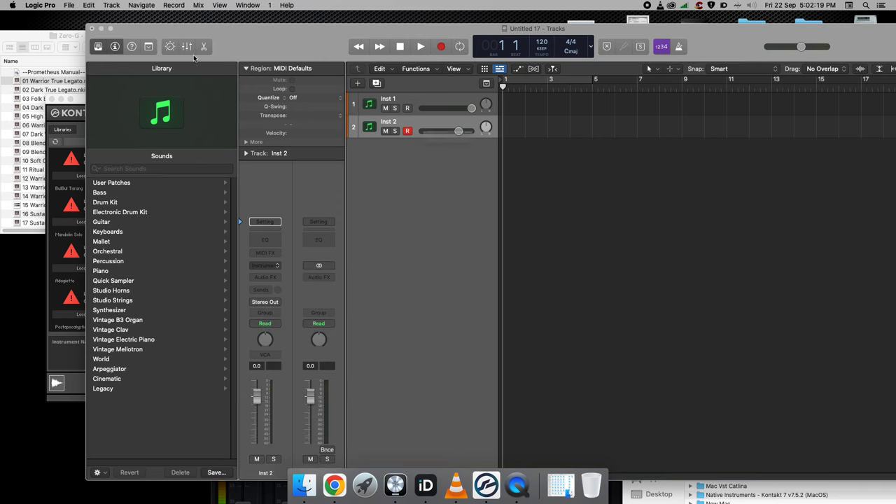
{"action": "left_click", "coordinate": [110, 31]}
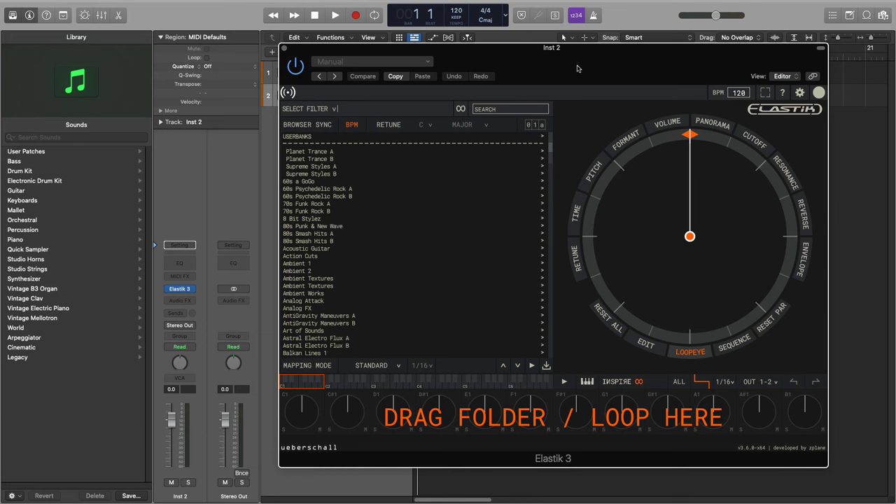
{"action": "left_click_drag", "start_coordinate": [577, 68], "coordinate": [439, 68]}
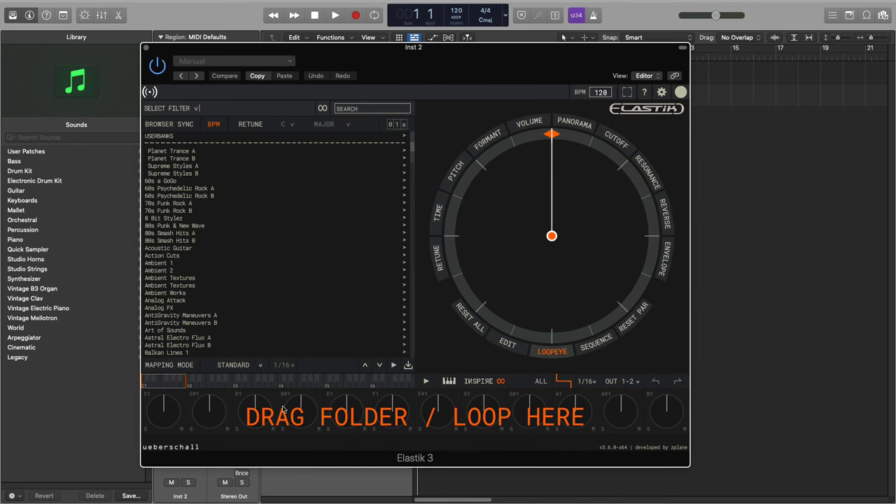
Step: Browse the Planet Trance A bank to its first Dune folder and audition the dune_intro loops, including 02bac132 and 03drm132
{"action": "left_click", "coordinate": [266, 152]}
{"action": "left_click", "coordinate": [303, 152]}
{"action": "left_click", "coordinate": [344, 143]}
{"action": "left_click", "coordinate": [346, 137]}
{"action": "left_click", "coordinate": [389, 136]}
{"action": "left_click", "coordinate": [398, 143]}
{"action": "left_click", "coordinate": [407, 145]}
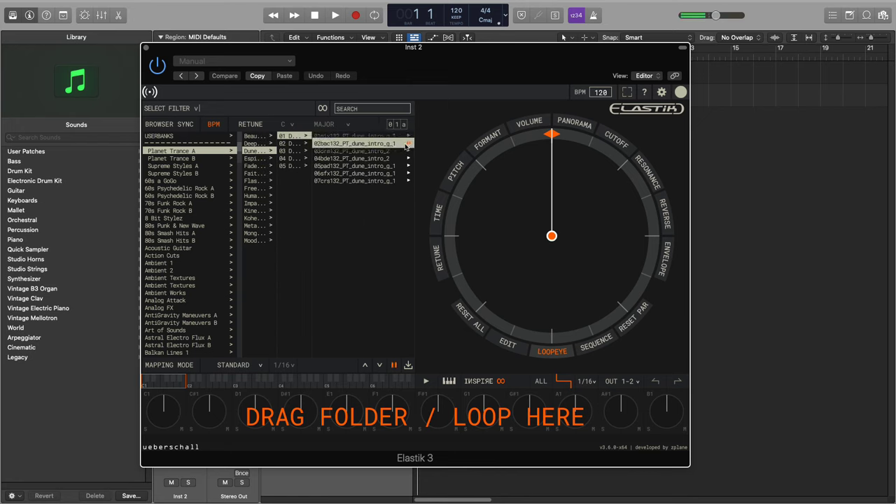
{"action": "left_click", "coordinate": [407, 151]}
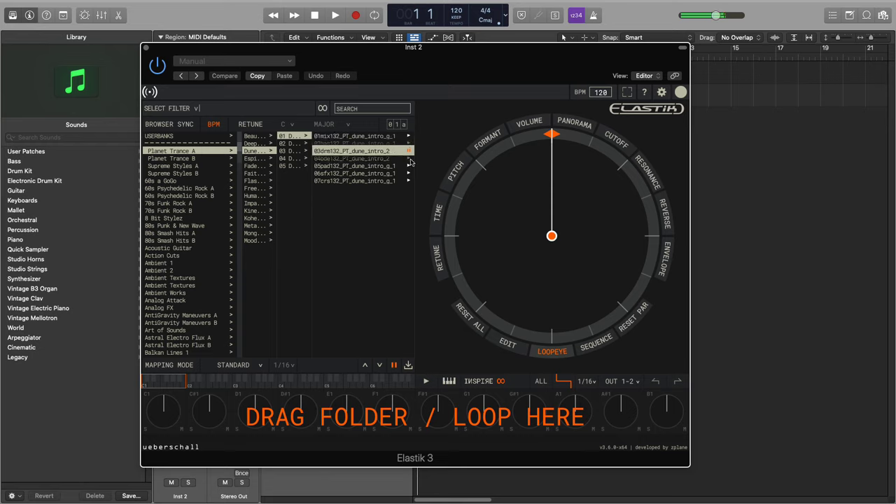
Step: Audition Action Cuts bassdrum loops from Drums > 2 Bassdrums and assign 14bde132_AC1_bassdrum to the C1 slot
{"action": "left_click", "coordinate": [151, 255]}
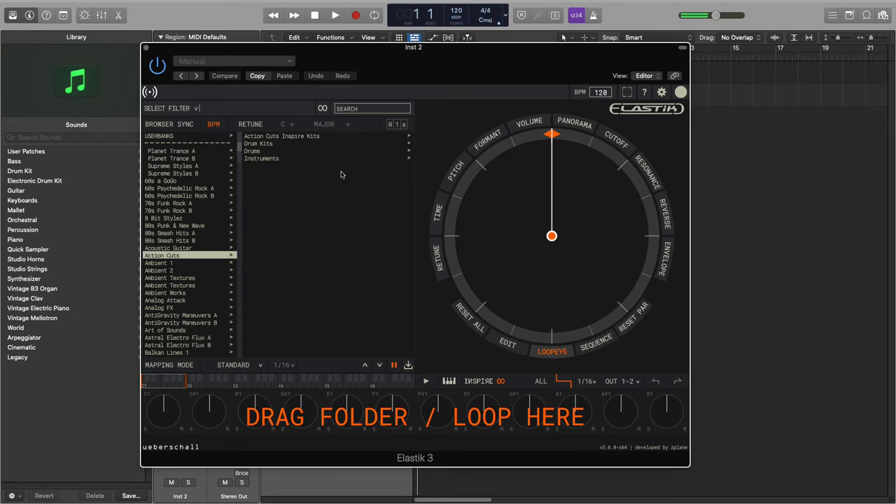
{"action": "left_click", "coordinate": [346, 149]}
{"action": "left_click", "coordinate": [322, 143]}
{"action": "left_click", "coordinate": [398, 151]}
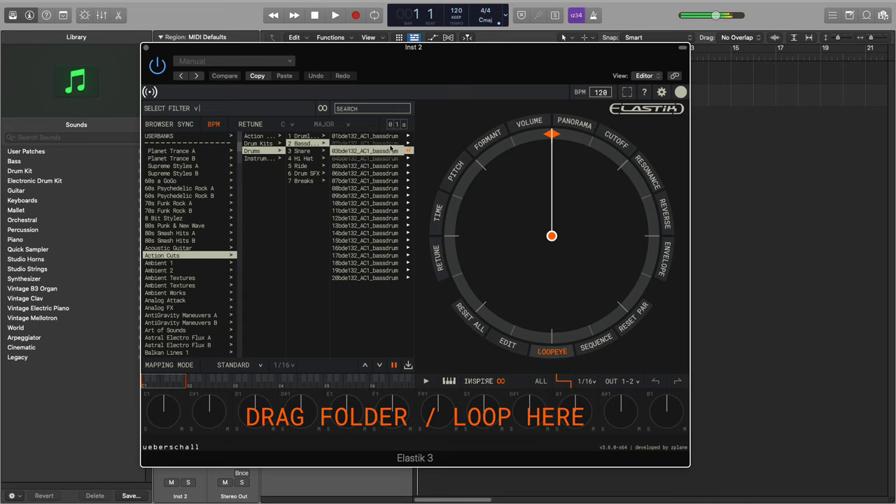
{"action": "left_click", "coordinate": [392, 143]}
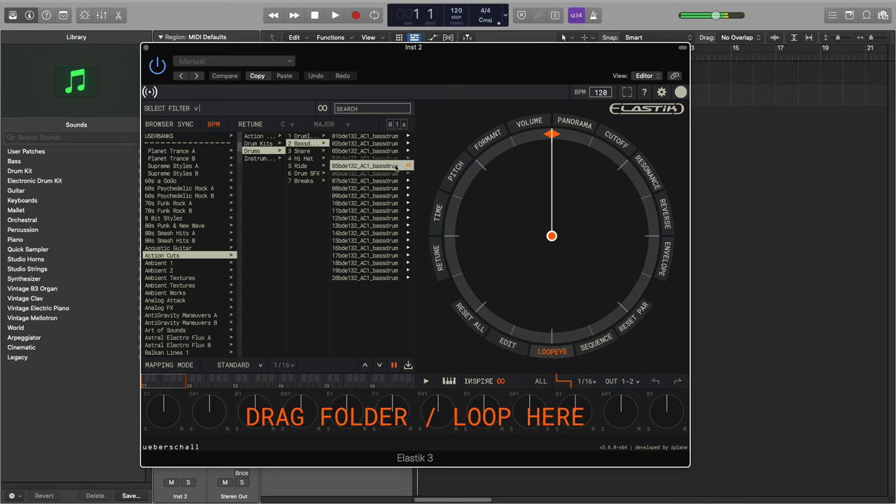
{"action": "left_click", "coordinate": [388, 204]}
{"action": "left_click", "coordinate": [387, 226]}
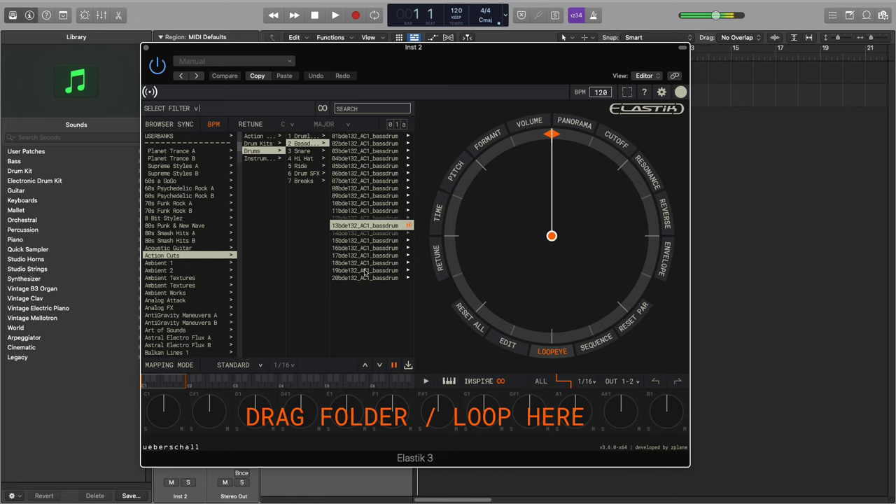
{"action": "left_click", "coordinate": [376, 232]}
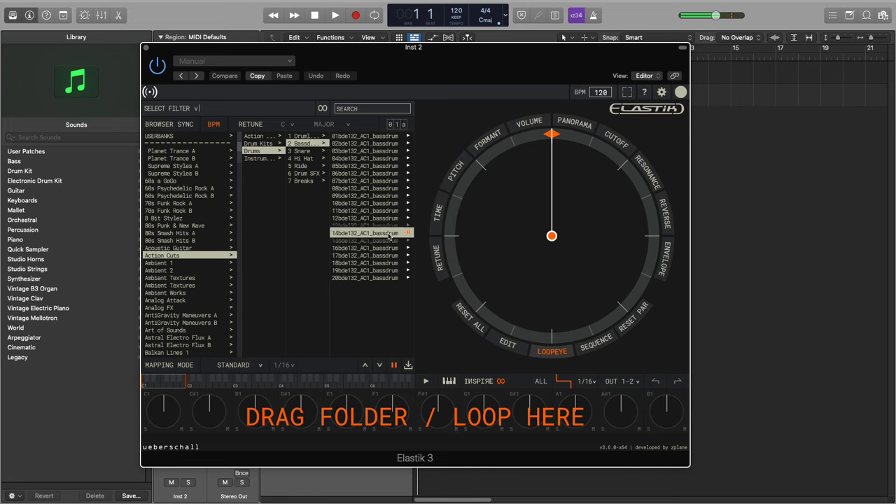
{"action": "left_click_drag", "start_coordinate": [389, 235], "coordinate": [175, 410]}
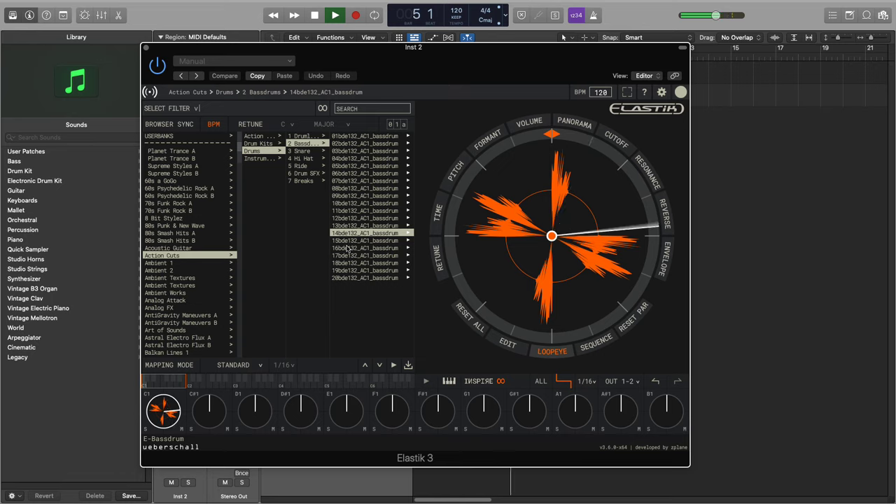
Step: Assign the 01hhm135_AC1_hihat_2 loop from Action Cuts > Drums > 4 Hi Hat > 2 Hi Hats 135 to the C#1 slot
{"action": "left_click", "coordinate": [311, 158]}
{"action": "left_click", "coordinate": [391, 143]}
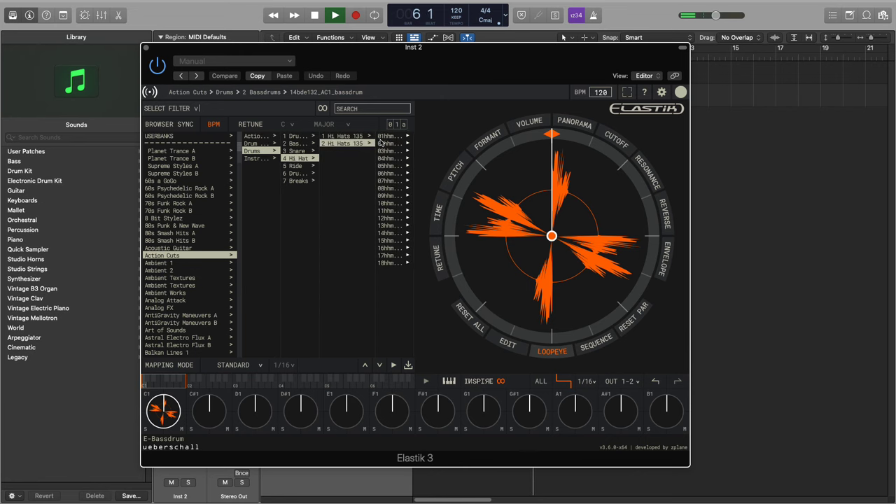
{"action": "left_click", "coordinate": [396, 142]}
{"action": "left_click", "coordinate": [407, 136]}
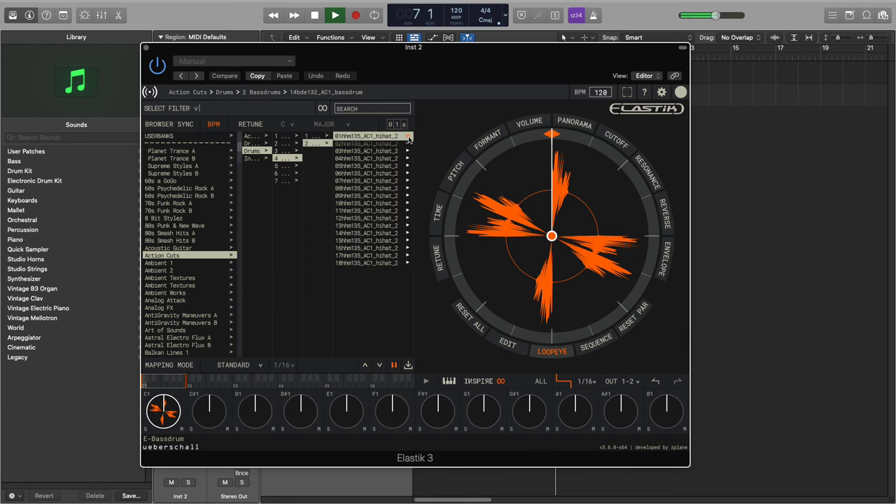
{"action": "left_click_drag", "start_coordinate": [400, 138], "coordinate": [218, 411]}
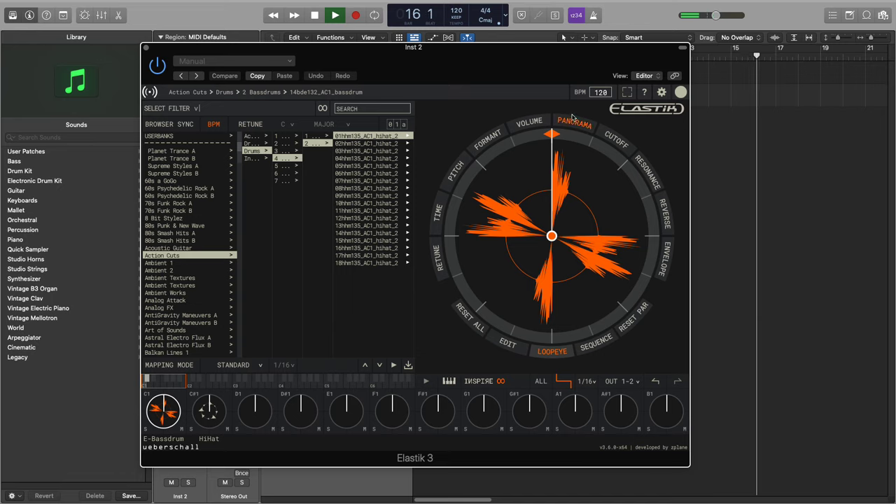
Step: Try several playback ranges around the E-Bassdrum loop's Loopeye circle and restore the full loop
{"action": "mouse_move", "coordinate": [548, 134]}
{"action": "left_mouse_down"}
{"action": "mouse_move", "coordinate": [524, 151]}
{"action": "mouse_move", "coordinate": [549, 140]}
{"action": "mouse_move", "coordinate": [574, 149]}
{"action": "mouse_move", "coordinate": [599, 190]}
{"action": "left_mouse_up"}
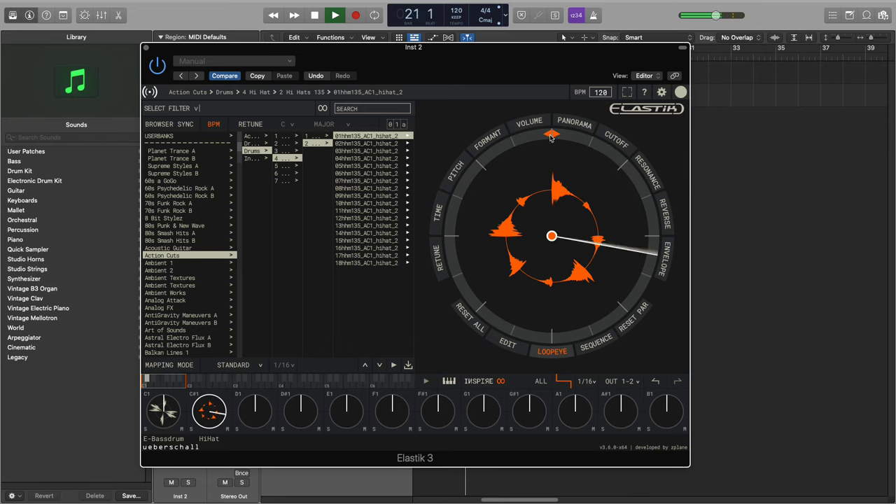
{"action": "mouse_move", "coordinate": [550, 135]}
{"action": "left_mouse_down"}
{"action": "mouse_move", "coordinate": [490, 319]}
{"action": "mouse_move", "coordinate": [651, 235]}
{"action": "left_mouse_up"}
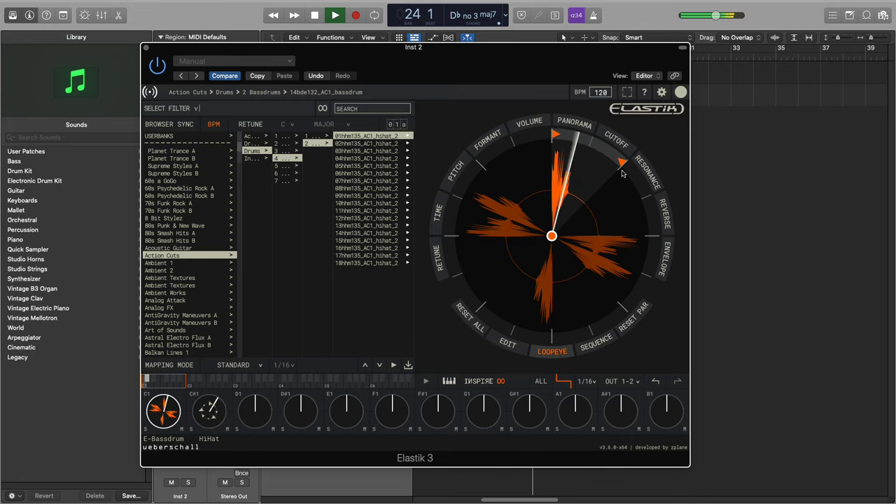
{"action": "mouse_move", "coordinate": [623, 163]}
{"action": "left_mouse_down"}
{"action": "mouse_move", "coordinate": [644, 194]}
{"action": "mouse_move", "coordinate": [577, 341]}
{"action": "mouse_move", "coordinate": [548, 350]}
{"action": "mouse_move", "coordinate": [488, 312]}
{"action": "left_mouse_up"}
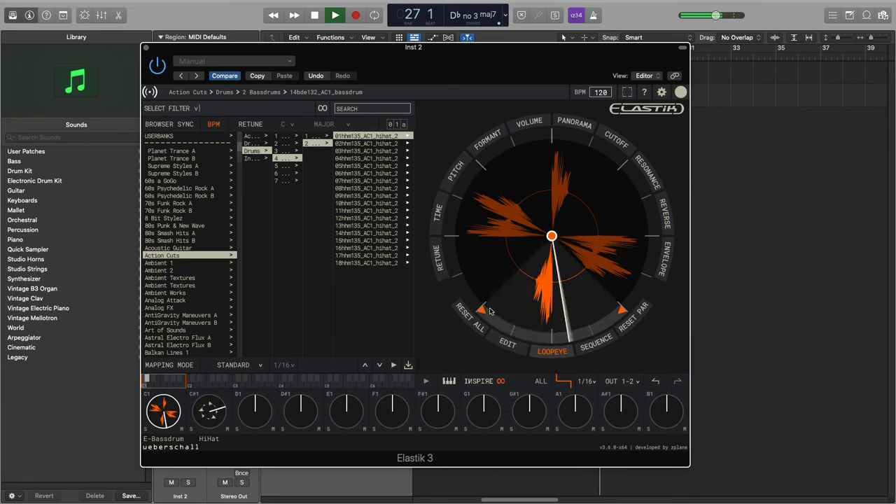
{"action": "left_click_drag", "start_coordinate": [480, 295], "coordinate": [704, 224]}
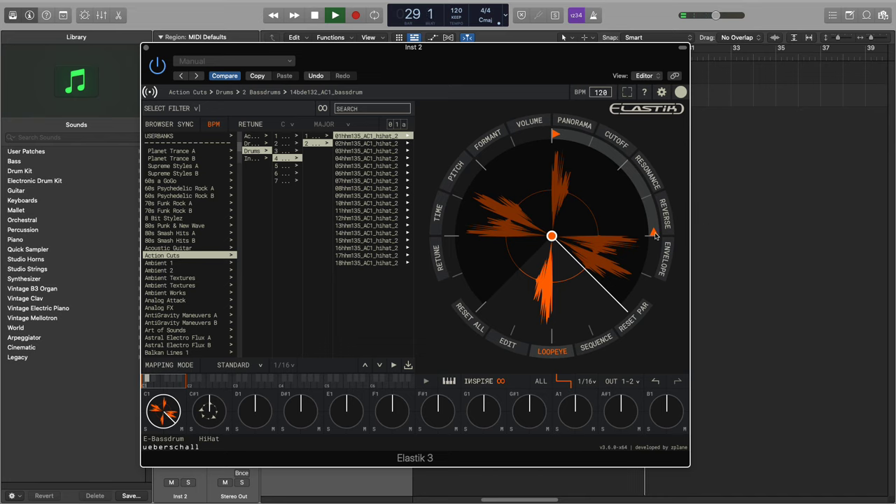
{"action": "left_click_drag", "start_coordinate": [622, 302], "coordinate": [468, 149]}
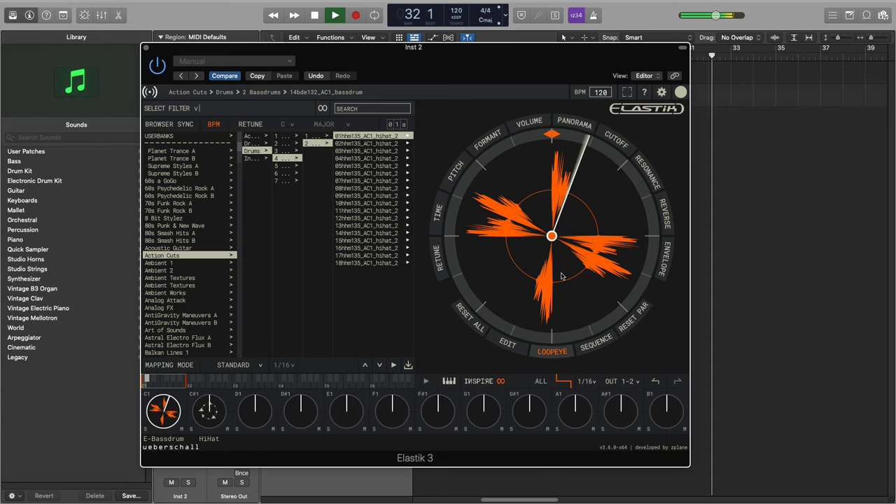
Step: Limit the HiHat loop's playback range to the first quarter of its Loopeye circle
{"action": "mouse_move", "coordinate": [550, 134]}
{"action": "left_mouse_down"}
{"action": "mouse_move", "coordinate": [491, 168]}
{"action": "mouse_move", "coordinate": [658, 295]}
{"action": "mouse_move", "coordinate": [590, 149]}
{"action": "mouse_move", "coordinate": [578, 214]}
{"action": "left_mouse_up"}
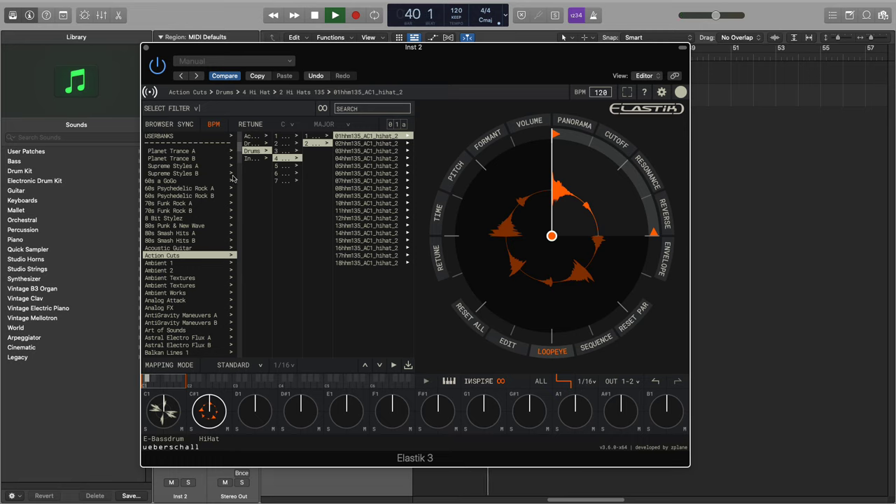
Step: Open the 60s Psychedelic Rock A bank and audition the mix, drum, cymbal, organ and other feedback_int loops in Feedback 150 e
{"action": "left_click", "coordinate": [186, 188]}
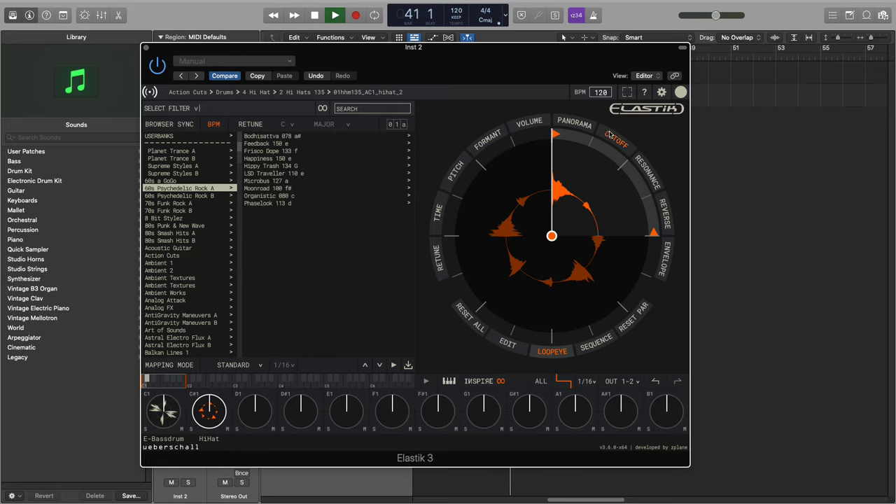
{"action": "left_click", "coordinate": [662, 93]}
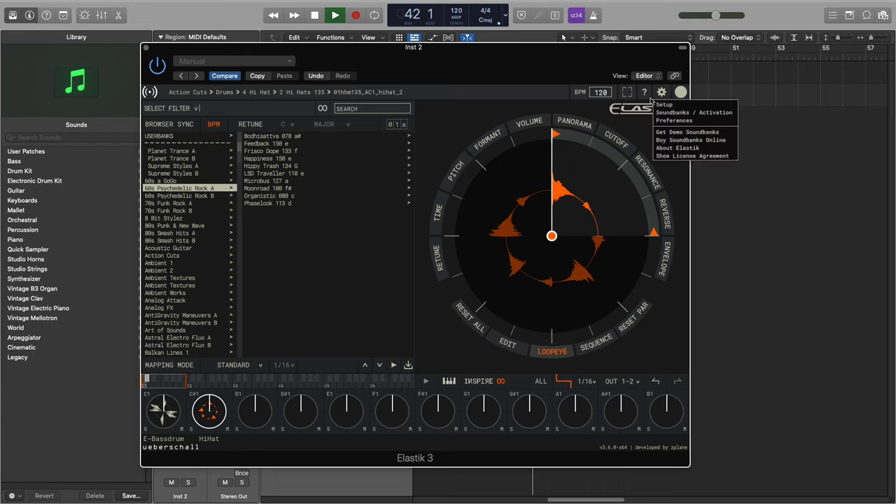
{"action": "left_click", "coordinate": [670, 185]}
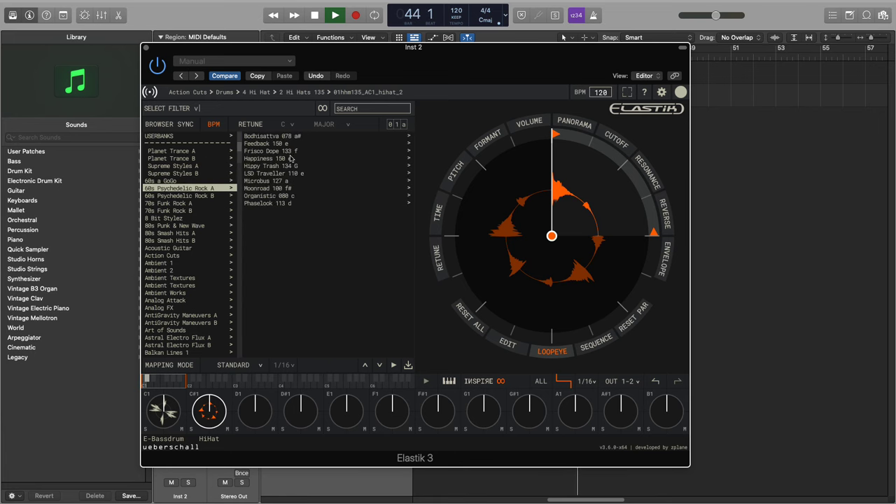
{"action": "mouse_move", "coordinate": [265, 143]}
{"action": "mouse_move", "coordinate": [381, 135]}
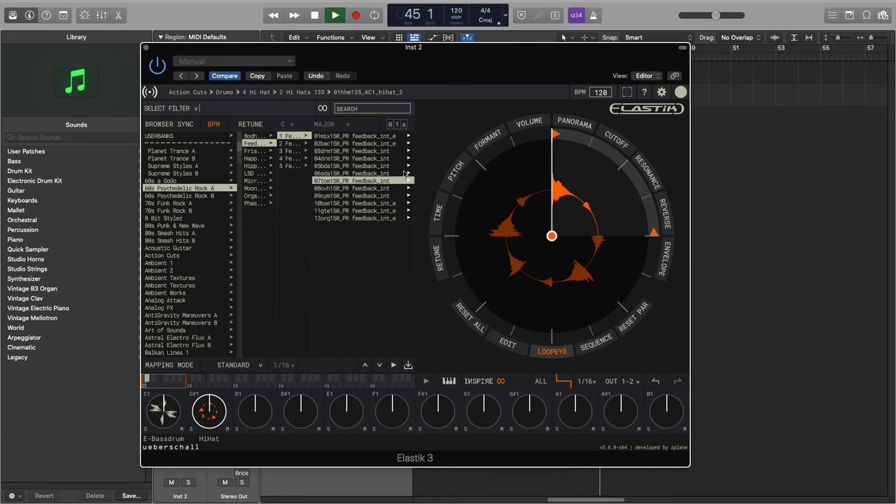
{"action": "left_click", "coordinate": [405, 173]}
{"action": "left_click", "coordinate": [410, 152]}
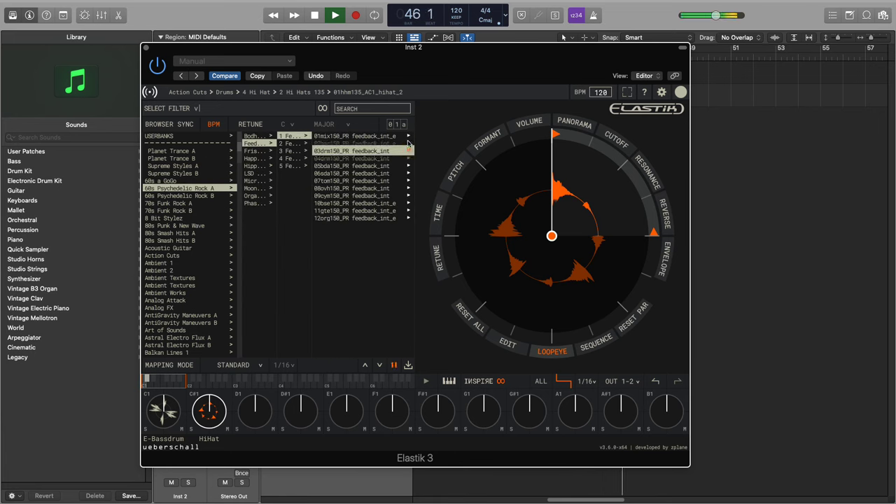
{"action": "left_click", "coordinate": [407, 136]}
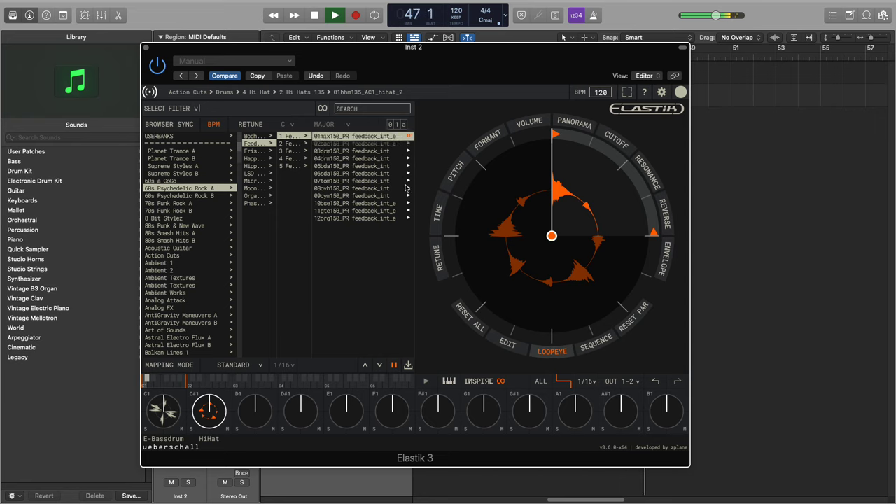
{"action": "left_click", "coordinate": [406, 187]}
{"action": "left_click", "coordinate": [408, 204]}
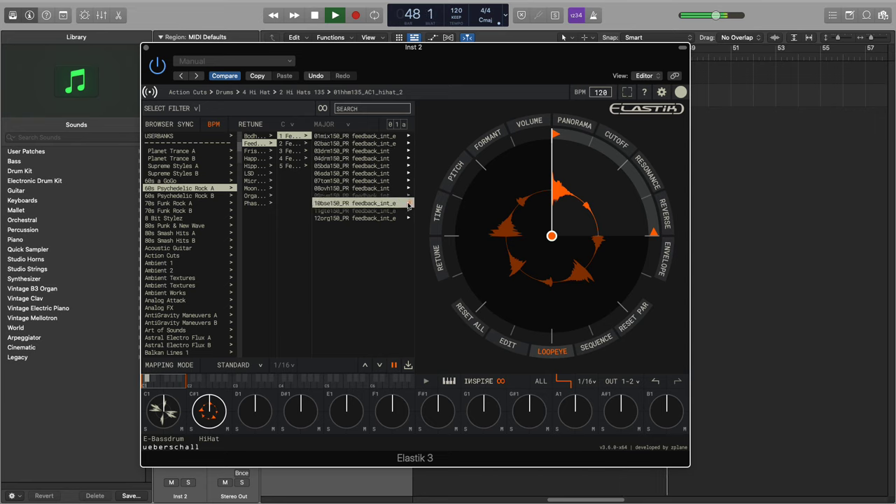
{"action": "left_click", "coordinate": [408, 195]}
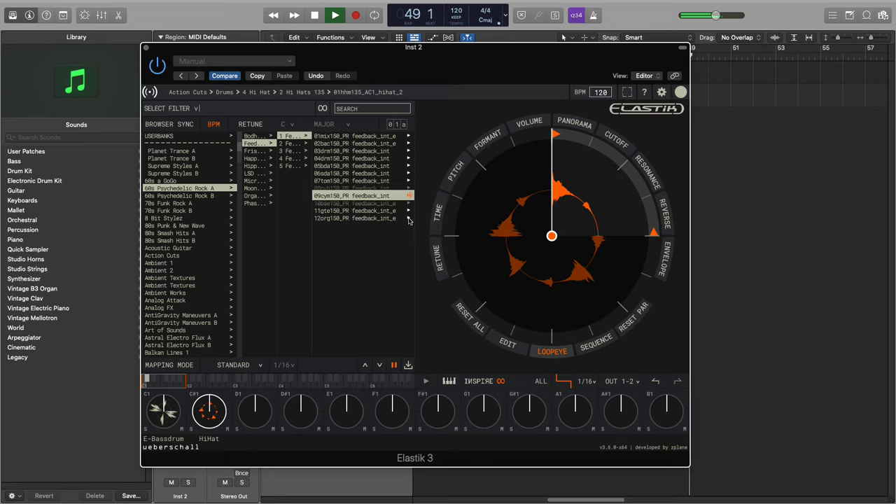
{"action": "left_click", "coordinate": [409, 219]}
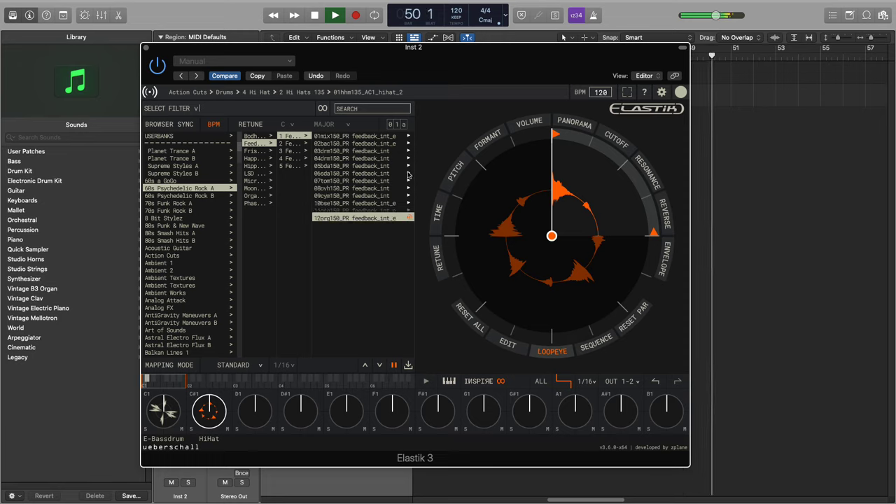
{"action": "left_click", "coordinate": [408, 174]}
{"action": "left_click", "coordinate": [410, 166]}
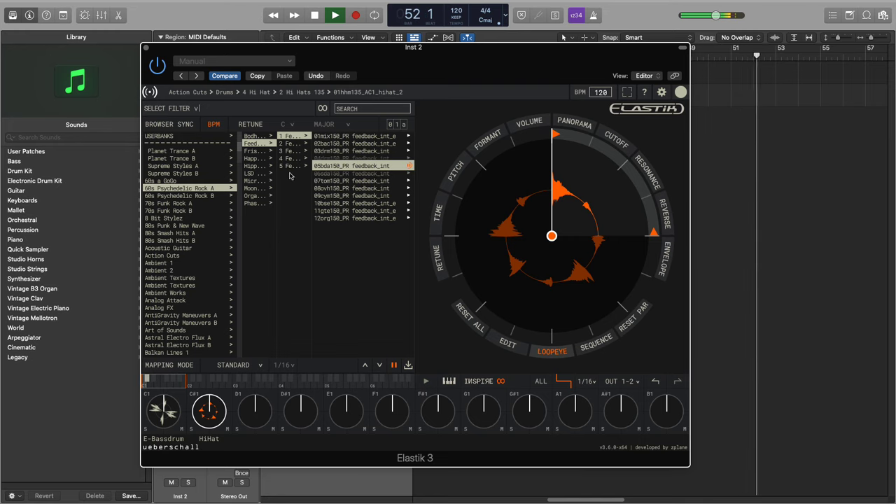
Step: Audition the feedback_aprt loops in the second folder of Feedback 150 e
{"action": "left_click", "coordinate": [290, 143]}
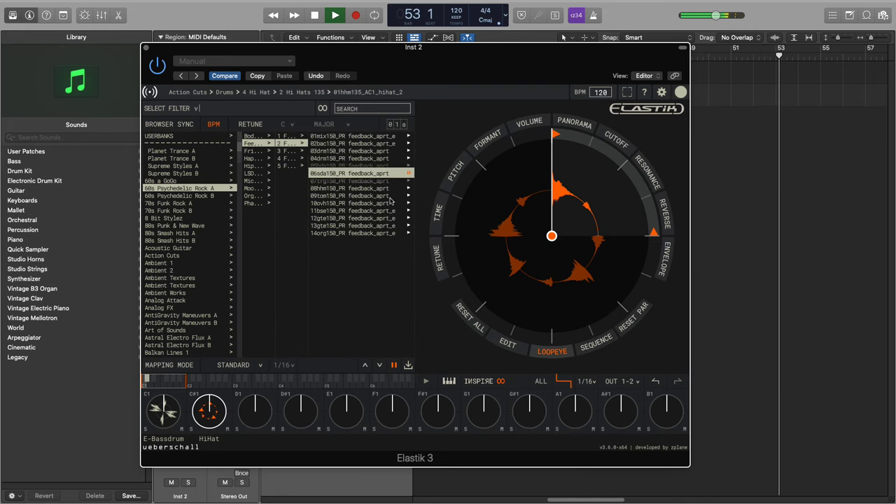
{"action": "left_click", "coordinate": [389, 202]}
{"action": "left_click", "coordinate": [359, 151]}
{"action": "left_click", "coordinate": [374, 143]}
{"action": "left_click", "coordinate": [390, 165]}
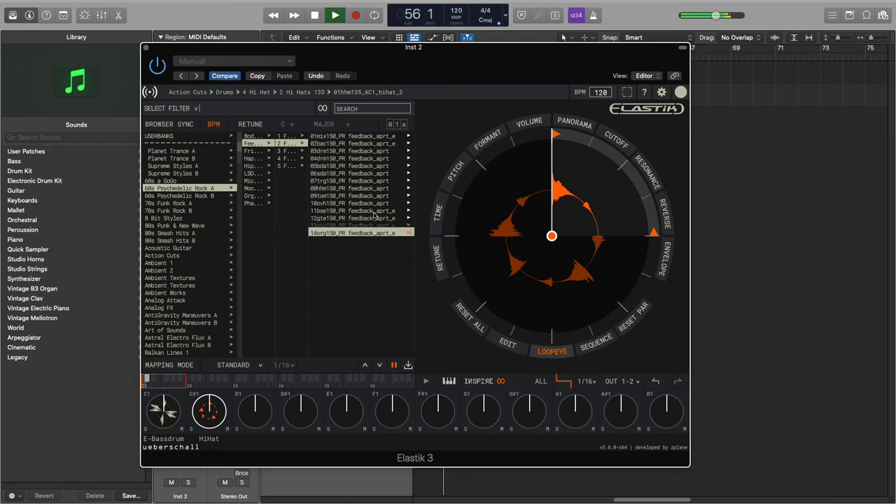
Step: Assign the 11bse150_PR feedback_aprt_e bass loop to key D1 and select the 12gte150_PR feedback_aprt_e guitar loop
{"action": "left_click_drag", "start_coordinate": [375, 214], "coordinate": [255, 413]}
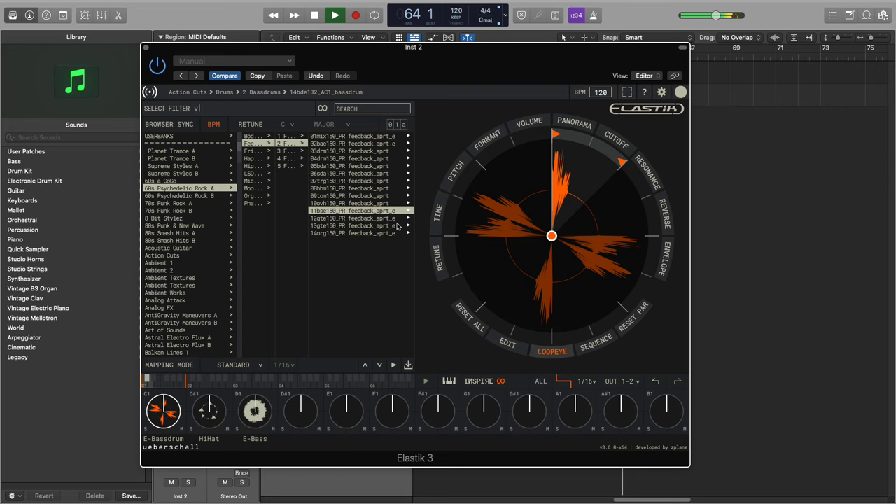
{"action": "left_click", "coordinate": [390, 219]}
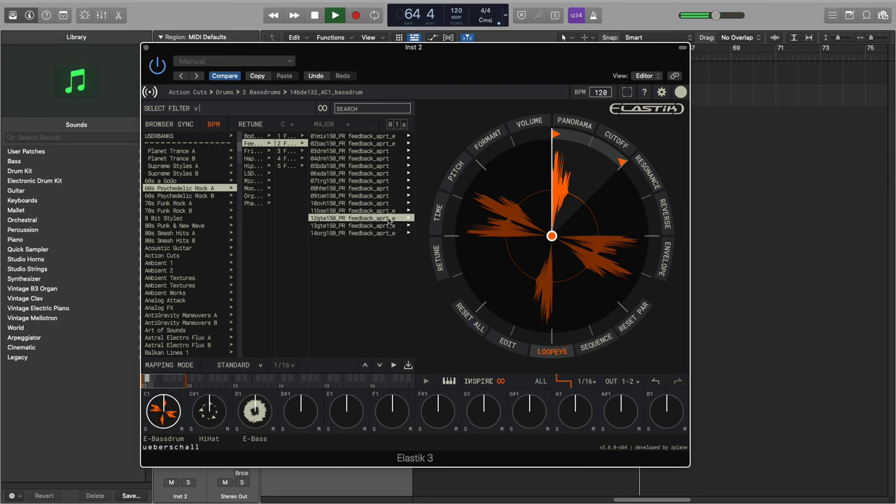
Step: Open the 70s Funk Rock B bank and audition the core 4 loops in the fourth subfolder of folder 17
{"action": "left_click", "coordinate": [184, 210]}
{"action": "left_click", "coordinate": [299, 180]}
{"action": "left_click", "coordinate": [341, 157]}
{"action": "left_click", "coordinate": [392, 158]}
{"action": "left_click", "coordinate": [401, 189]}
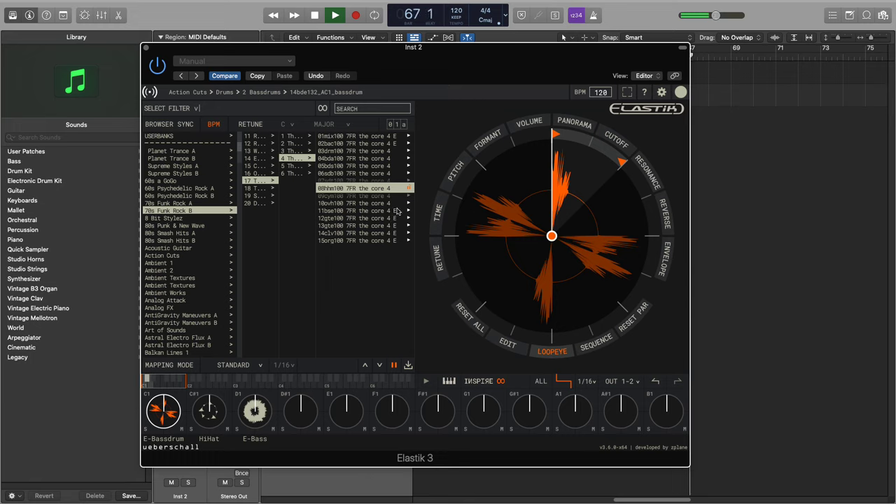
{"action": "left_click", "coordinate": [401, 196]}
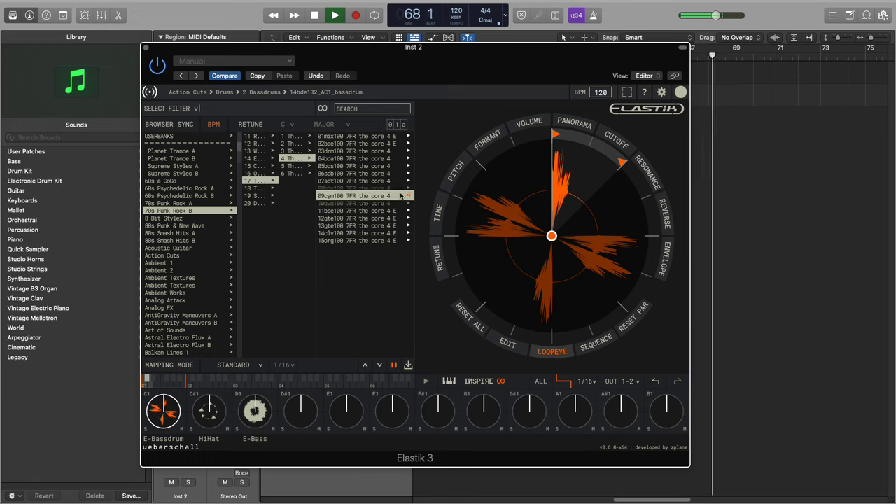
{"action": "key", "text": "Up"}
{"action": "key", "text": "Up"}
{"action": "key", "text": "Up"}
{"action": "key", "text": "Up"}
{"action": "key", "text": "Up"}
{"action": "key", "text": "Up"}
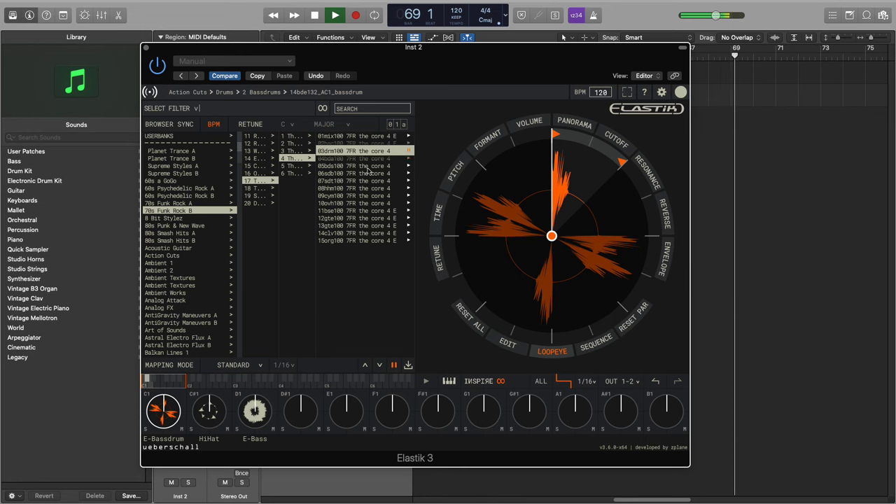
Step: Open the 8 Bit Stylez bank's construction kits and audition loops from the Microdisco and First Place kits
{"action": "left_click", "coordinate": [221, 219]}
{"action": "left_click", "coordinate": [361, 136]}
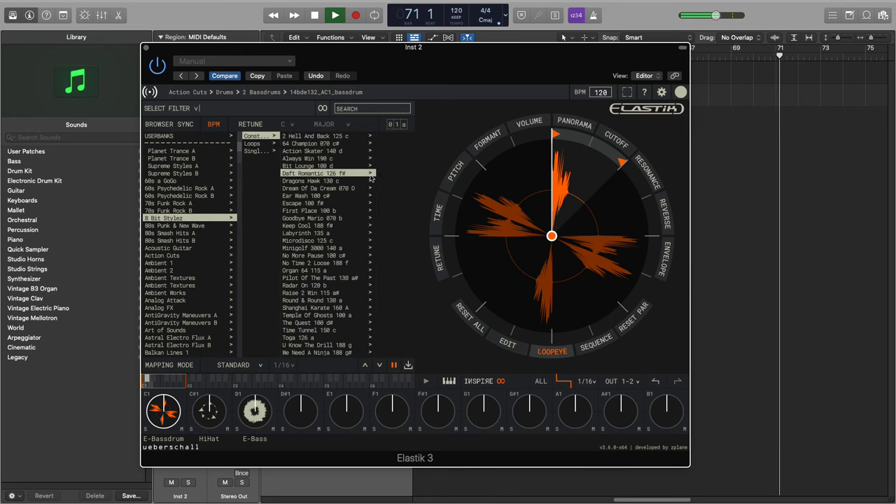
{"action": "mouse_move", "coordinate": [334, 242]}
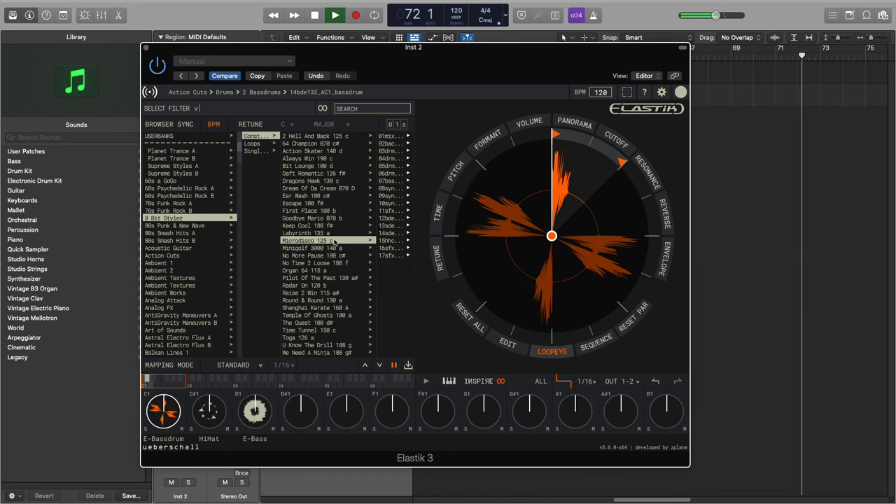
{"action": "left_click", "coordinate": [390, 218]}
{"action": "left_click", "coordinate": [393, 241]}
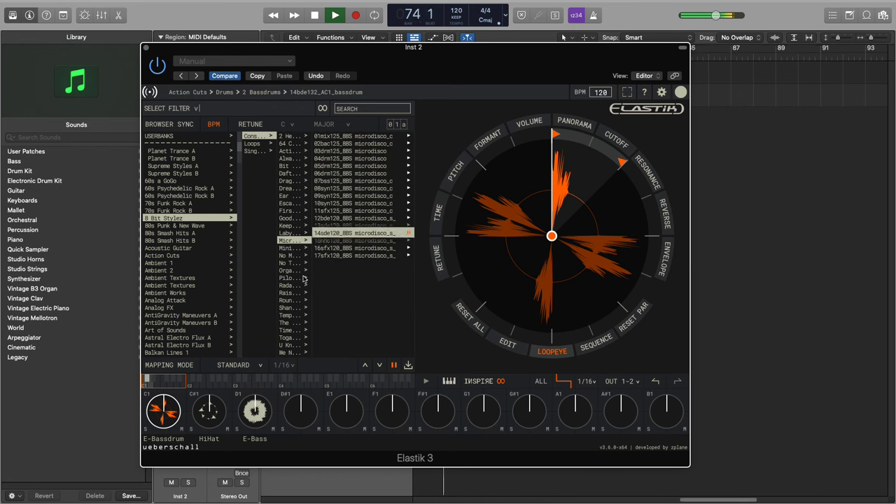
{"action": "mouse_move", "coordinate": [364, 210]}
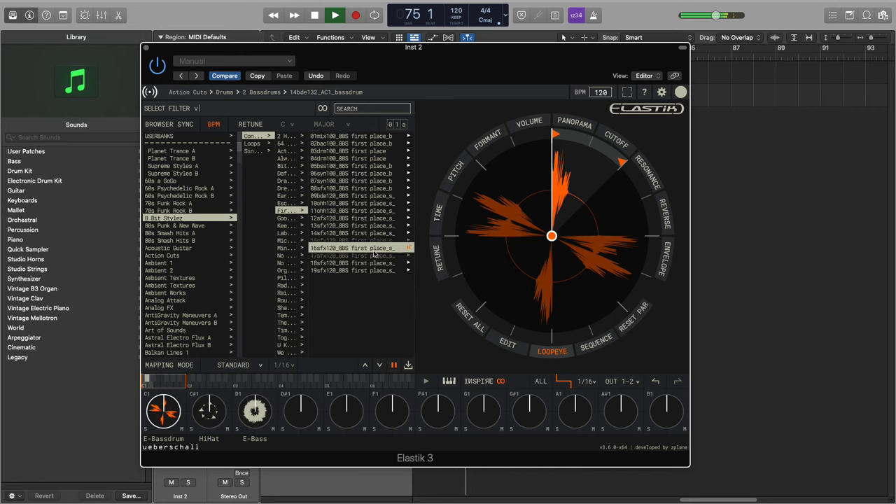
{"action": "left_click", "coordinate": [284, 309]}
Step: Audition the 070, 095 and 125 BPM drum loops in the Loops folder of 8 Bit Stylez
{"action": "left_click", "coordinate": [259, 144]}
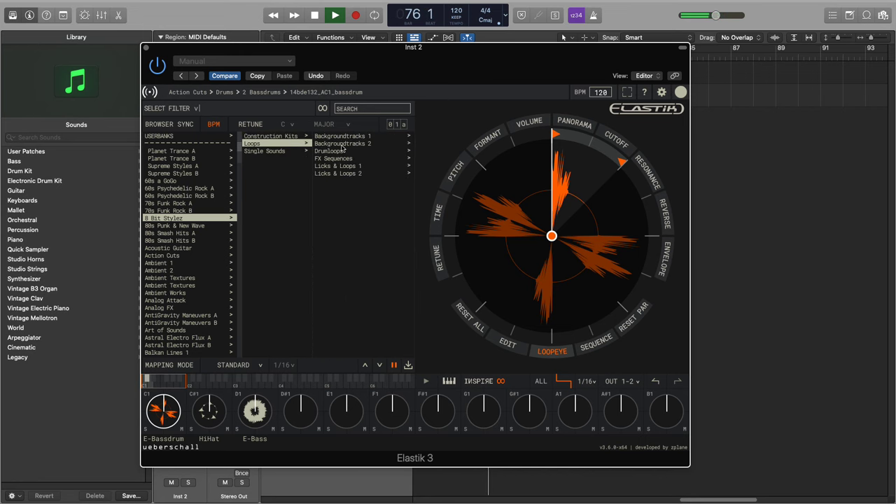
{"action": "left_click", "coordinate": [337, 151]}
{"action": "left_click", "coordinate": [354, 143]}
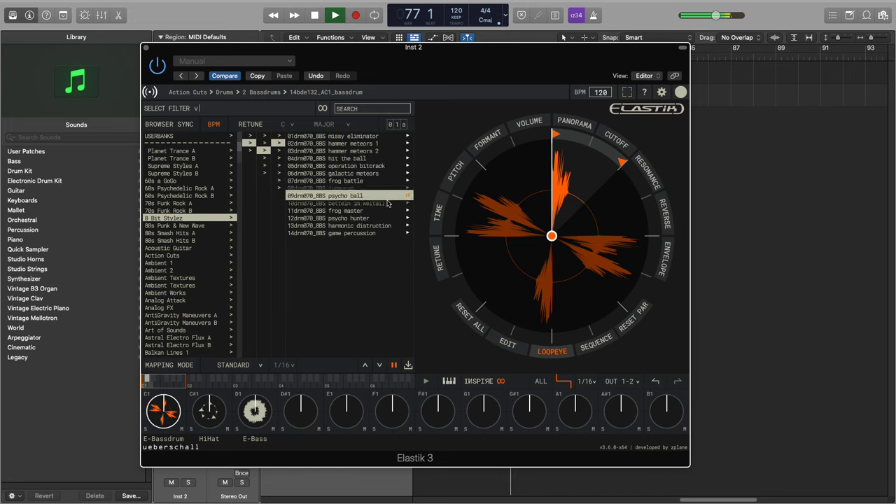
{"action": "left_click", "coordinate": [385, 144]}
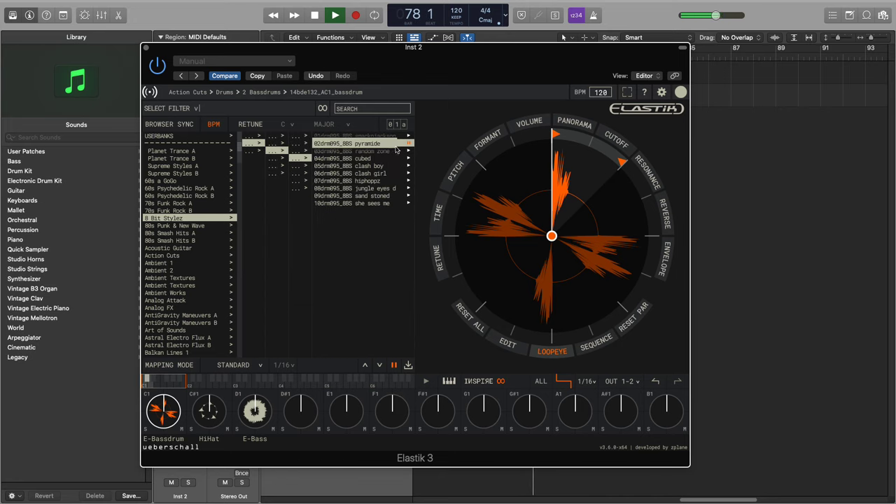
{"action": "left_click", "coordinate": [375, 173]}
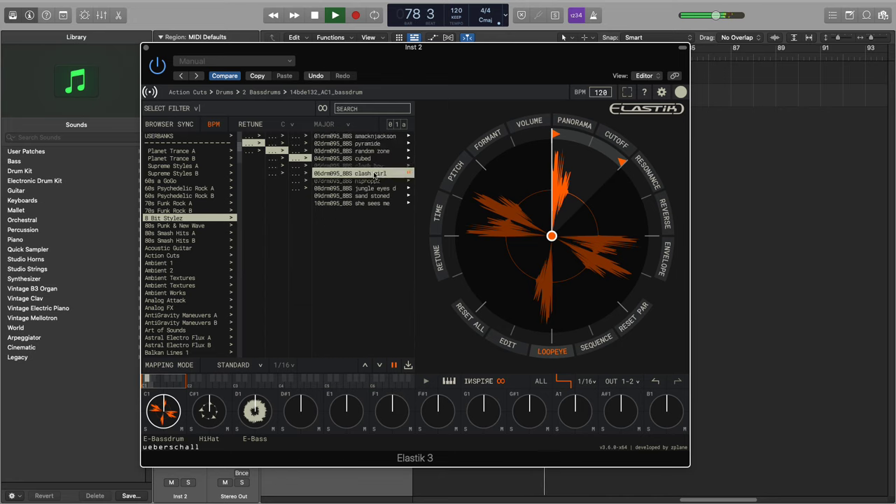
{"action": "left_click", "coordinate": [301, 172]}
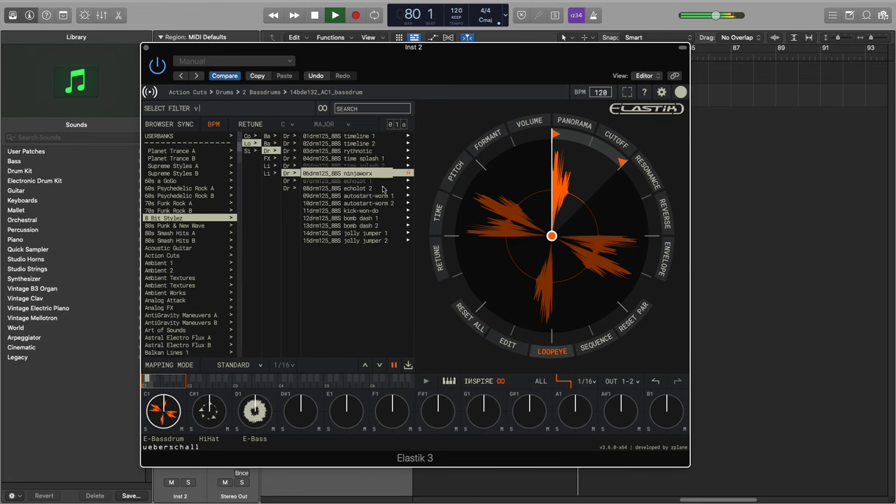
{"action": "left_click", "coordinate": [373, 210]}
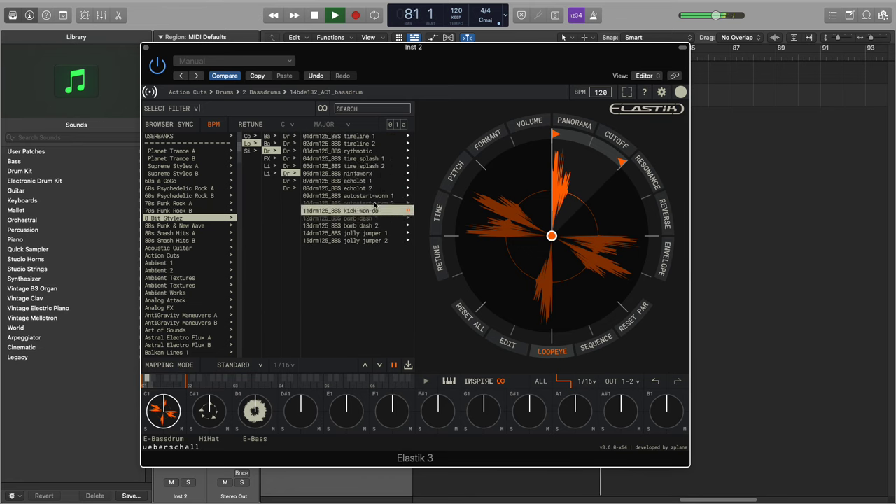
{"action": "left_click", "coordinate": [375, 203]}
{"action": "left_click", "coordinate": [368, 226]}
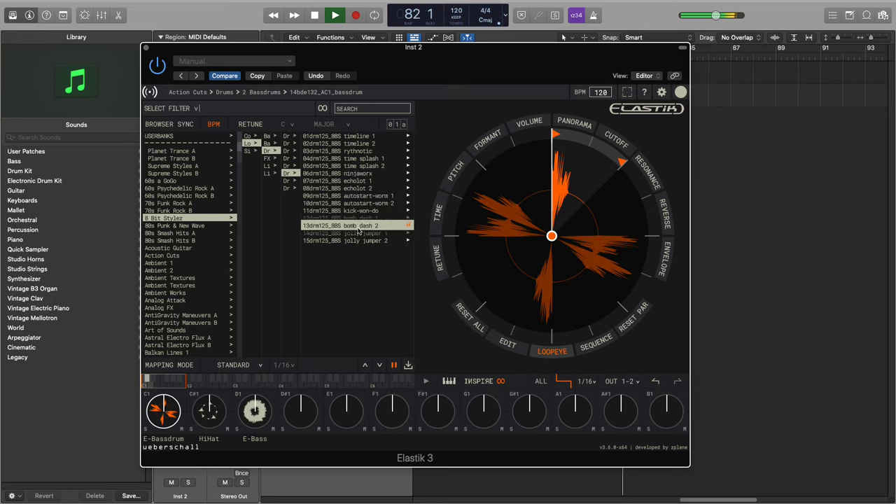
Step: Audition loops from Licks & Loops 1 135 and Licks & Loops 2 115 in 8 Bit Stylez
{"action": "left_click", "coordinate": [265, 166]}
{"action": "left_click", "coordinate": [382, 182]}
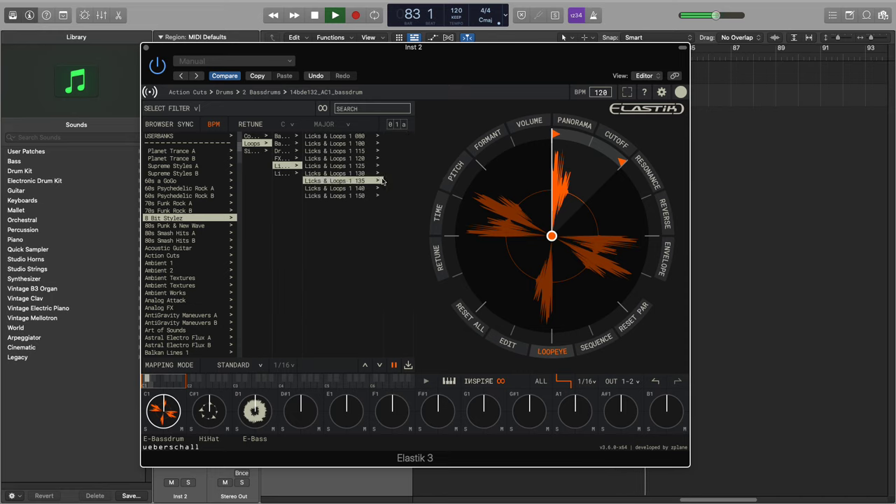
{"action": "left_click", "coordinate": [391, 159]}
{"action": "left_click", "coordinate": [392, 151]}
{"action": "left_click", "coordinate": [384, 136]}
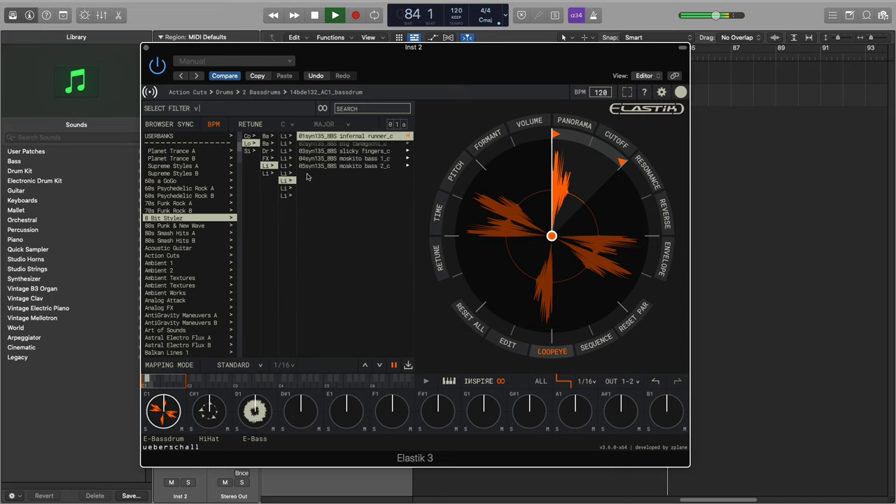
{"action": "left_click", "coordinate": [271, 175]}
{"action": "left_click", "coordinate": [377, 150]}
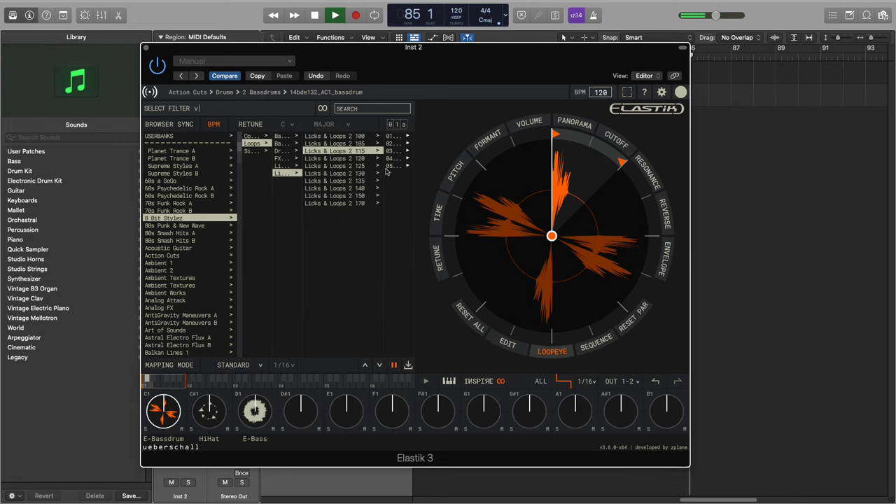
{"action": "left_click", "coordinate": [391, 151]}
Step: Open the 80s Punk & New Wave mixed kits and audition the drum and bass loops of 03 sorrow 095 mixed e
{"action": "left_click", "coordinate": [215, 225]}
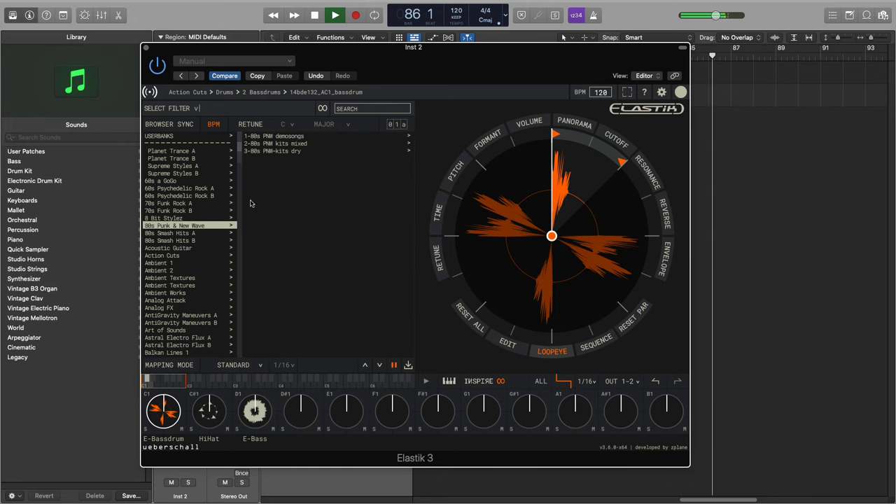
{"action": "left_click", "coordinate": [326, 144]}
{"action": "left_click", "coordinate": [387, 151]}
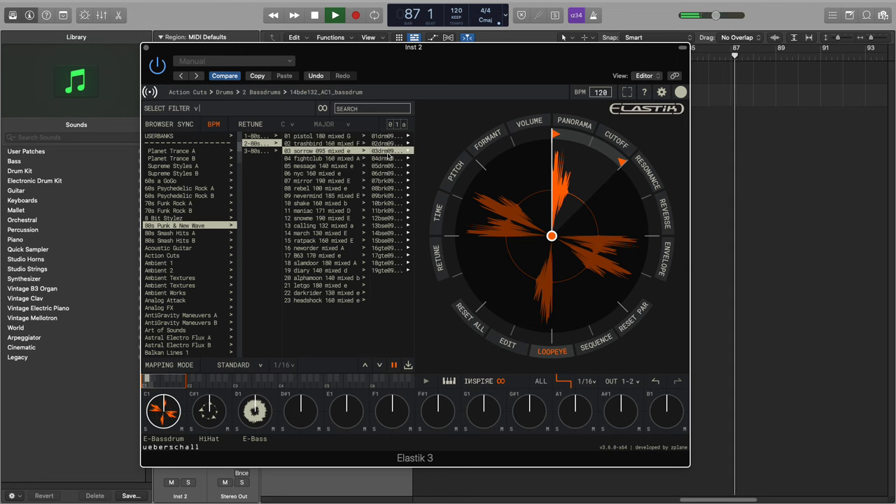
{"action": "left_click", "coordinate": [362, 211]}
{"action": "left_click", "coordinate": [366, 159]}
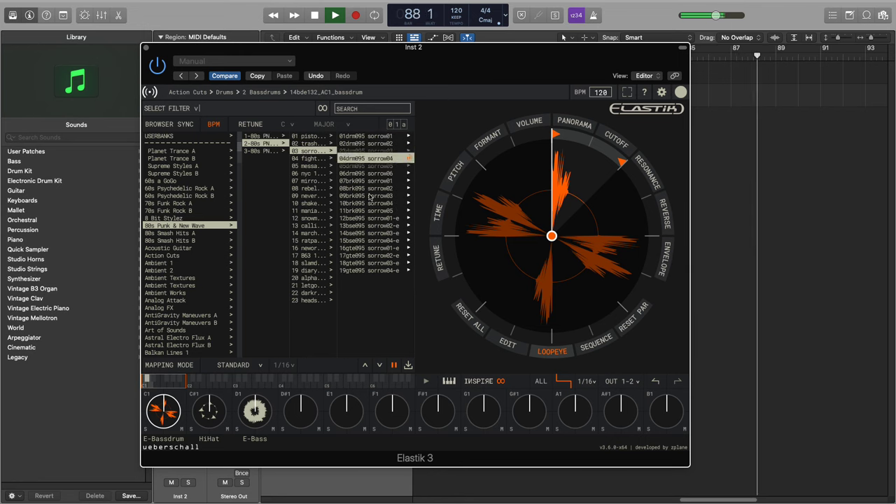
{"action": "left_click", "coordinate": [354, 226]}
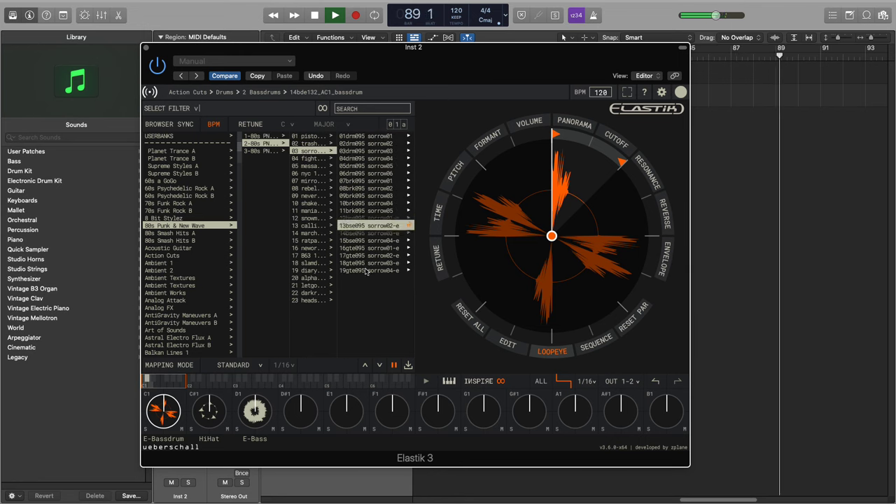
Step: Open the 80s Smash Hits B bank and audition the eightysix 4 loops in folder 86
{"action": "left_click", "coordinate": [212, 240]}
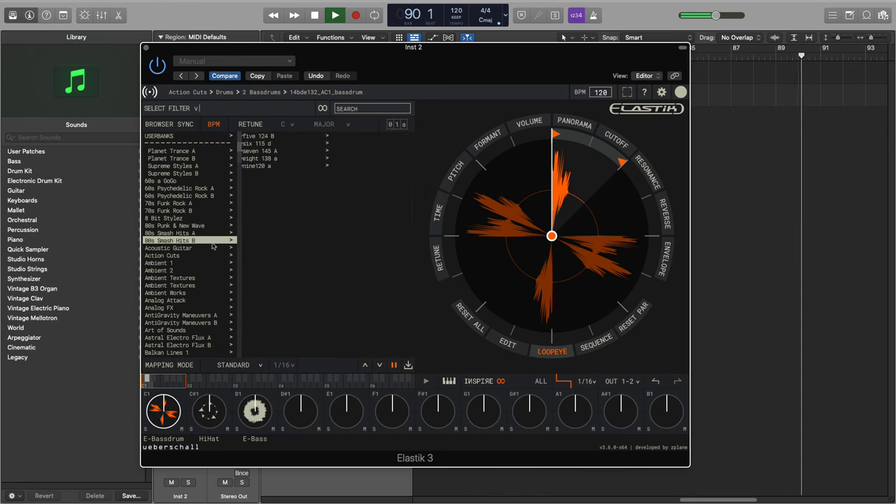
{"action": "left_click", "coordinate": [256, 143]}
{"action": "left_click", "coordinate": [290, 158]}
{"action": "left_click", "coordinate": [400, 198]}
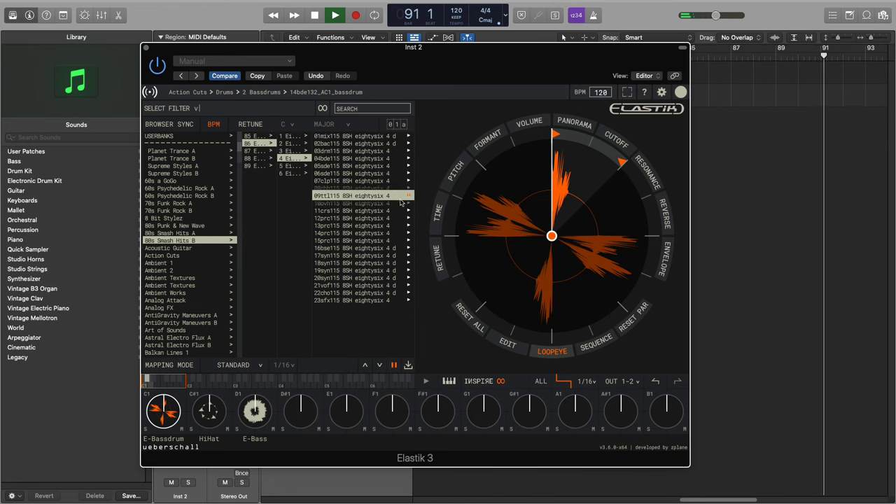
Step: Open the Acoustic Guitar bank and audition the mix and right-channel guitar loops in 07 Acoustic Guitar G
{"action": "left_click", "coordinate": [184, 247]}
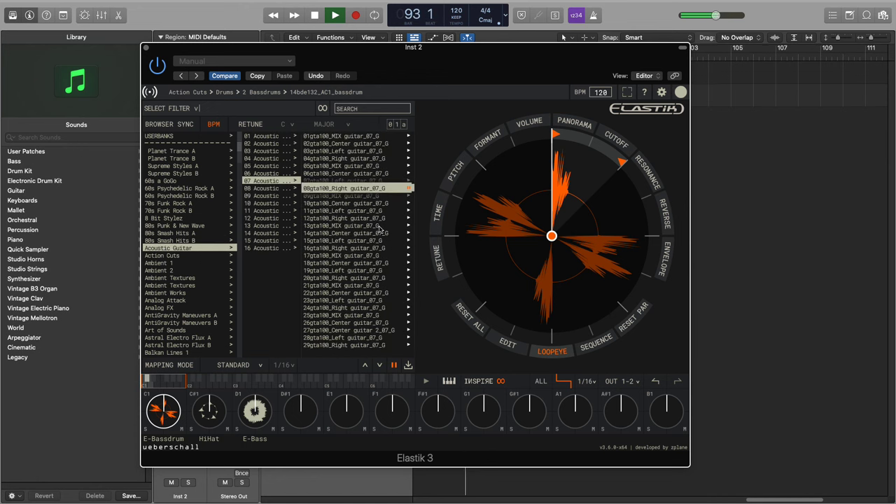
{"action": "left_click", "coordinate": [379, 226]}
{"action": "left_click", "coordinate": [370, 256]}
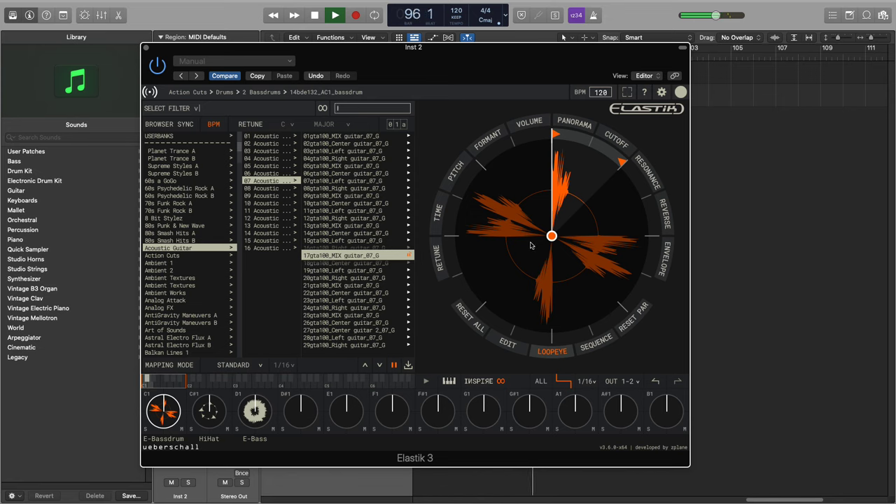
{"action": "left_click_drag", "start_coordinate": [347, 188], "coordinate": [374, 180]}
{"action": "left_click", "coordinate": [360, 277]}
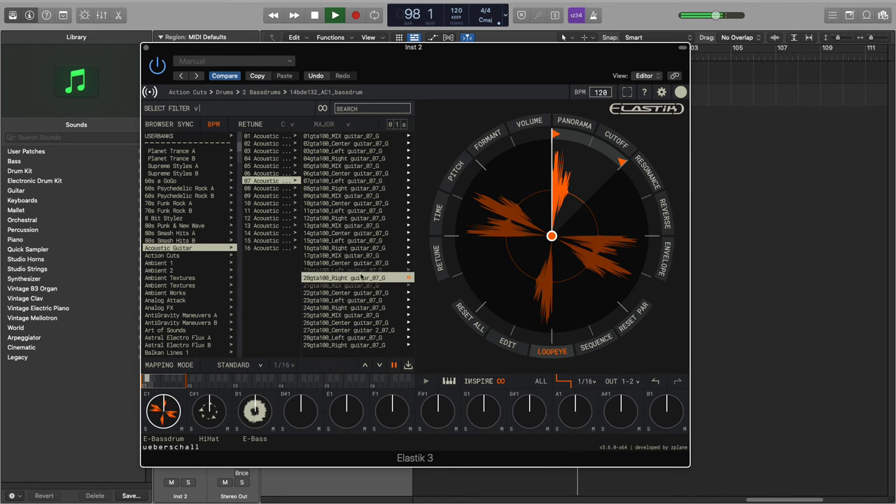
{"action": "left_click", "coordinate": [355, 256]}
Step: Assign 17gta100_MIX guitar_07_G to key D1, stop the project playback and loop preview, and play the D1 loop
{"action": "left_click_drag", "start_coordinate": [358, 256], "coordinate": [269, 412]}
{"action": "key", "text": "space"}
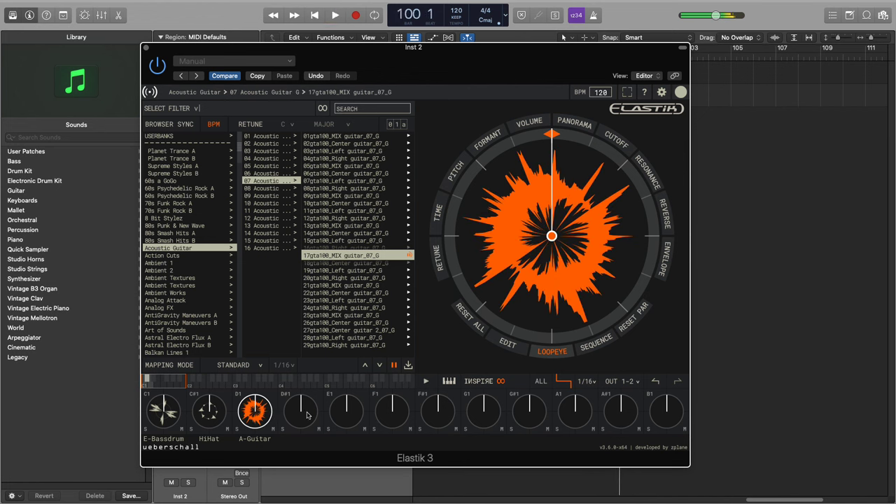
{"action": "left_click", "coordinate": [407, 256]}
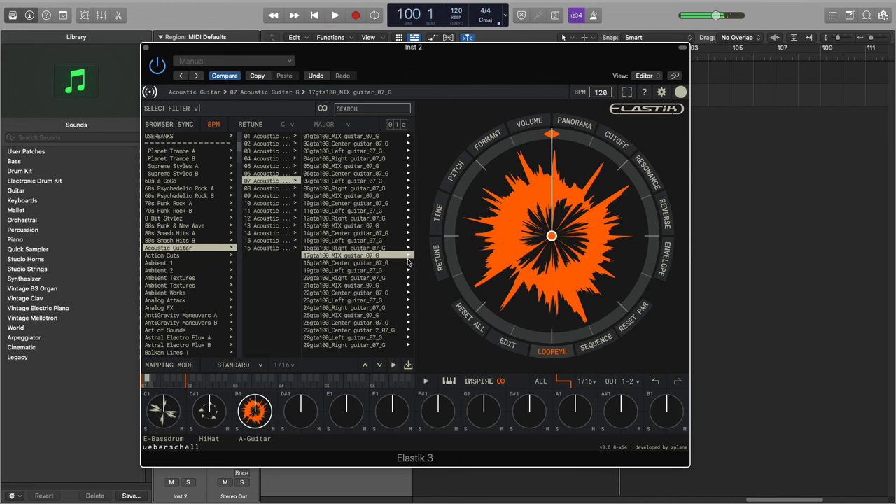
{"action": "left_click", "coordinate": [258, 409]}
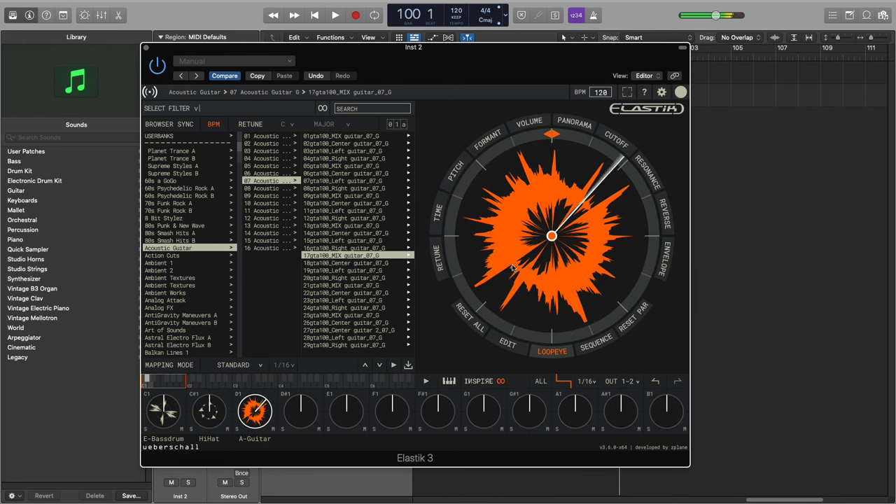
Step: Open the A-Guitar loop's pitch and formant controls and set pitch to -2, formant to 191% and fine tuning to +0.35
{"action": "left_click", "coordinate": [454, 176]}
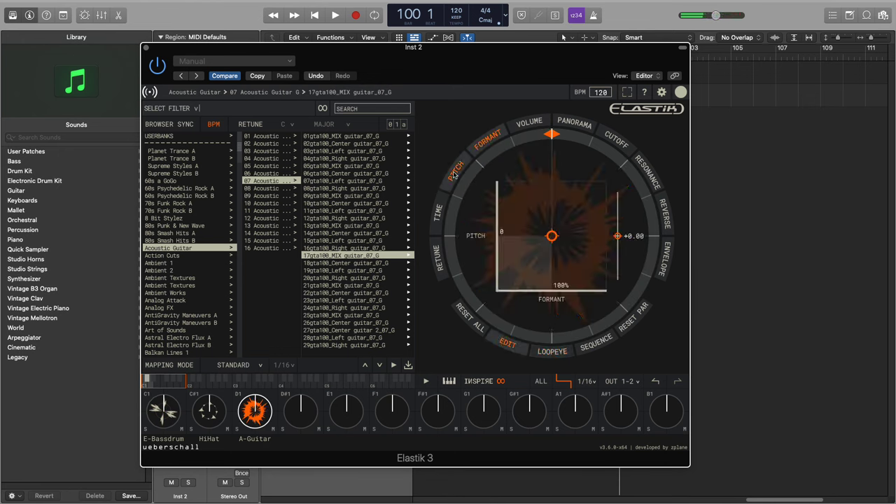
{"action": "left_click_drag", "start_coordinate": [552, 238], "coordinate": [550, 225]}
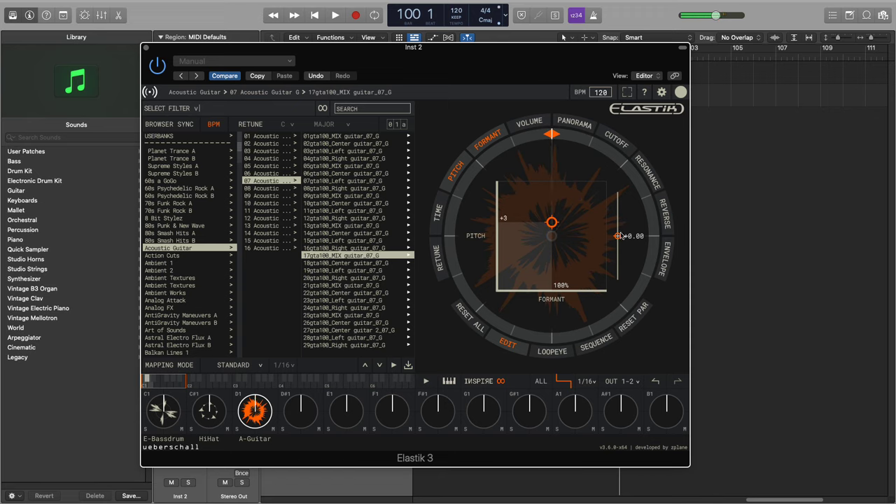
{"action": "left_click_drag", "start_coordinate": [618, 223], "coordinate": [618, 192]}
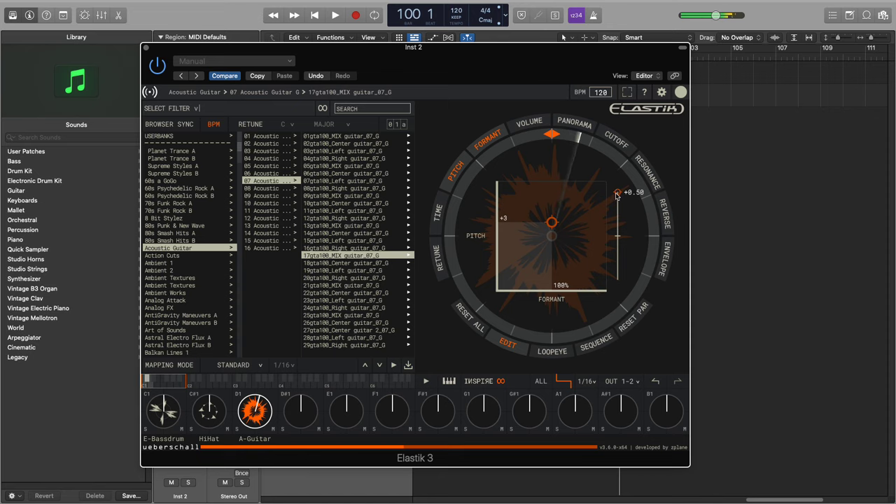
{"action": "left_click_drag", "start_coordinate": [551, 222], "coordinate": [616, 282]}
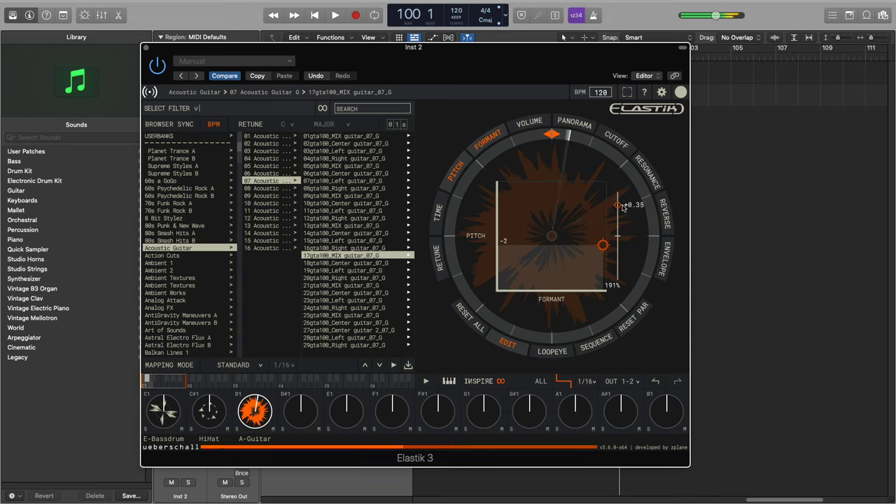
Step: Set the A-Guitar loop's pitch to +11, formant to 71% and fine tuning to -0.50, and play the assigned loops
{"action": "left_click_drag", "start_coordinate": [603, 244], "coordinate": [523, 187]}
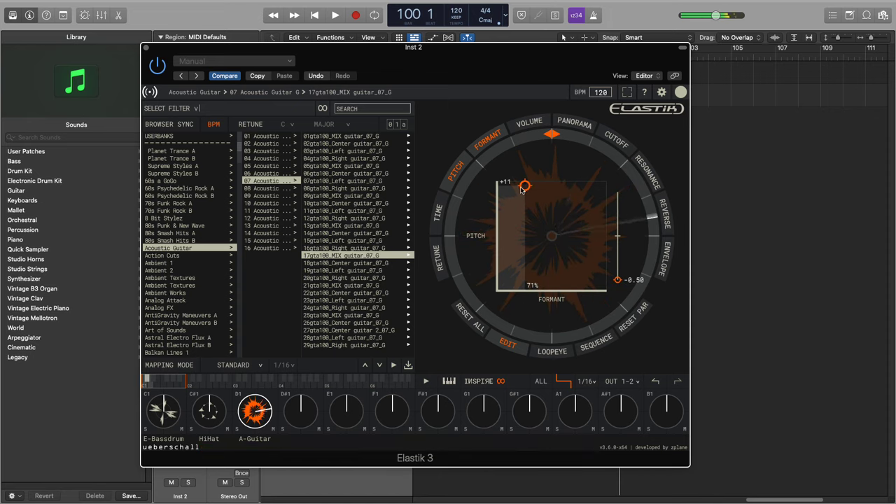
{"action": "key", "text": "d"}
{"action": "key", "text": "a"}
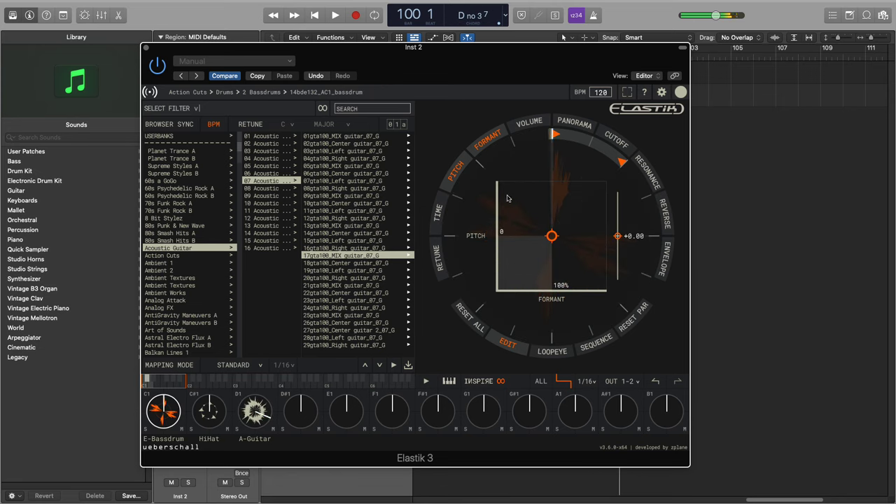
{"action": "key", "text": "d"}
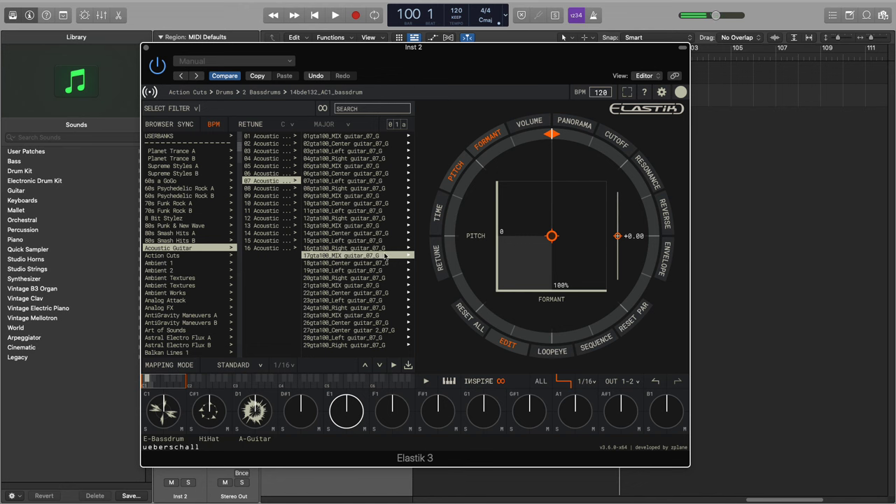
Step: Open the Action Cuts bank's Drums folder and audition several hi-hat loops in 1 Hi Hats 135 under 4 Hi Hat
{"action": "left_click_drag", "start_coordinate": [553, 66], "coordinate": [533, 58]}
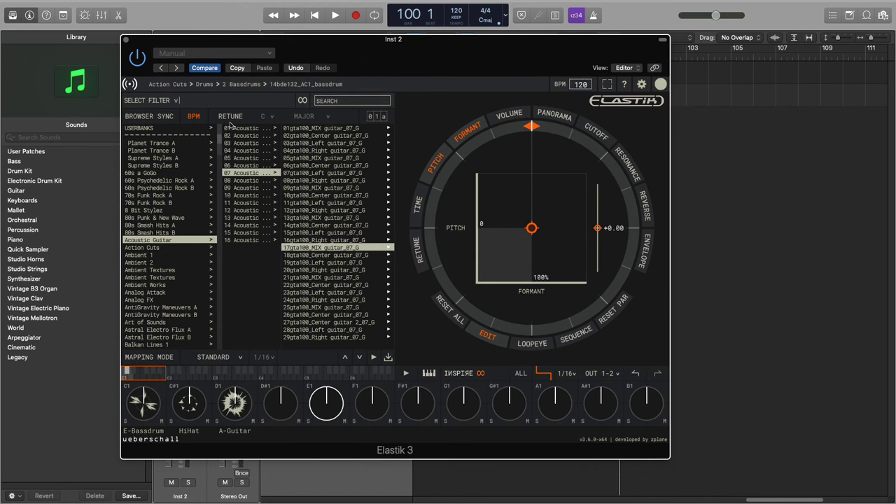
{"action": "scroll", "coordinate": [219, 142], "scroll_direction": "down", "scroll_amount": 4}
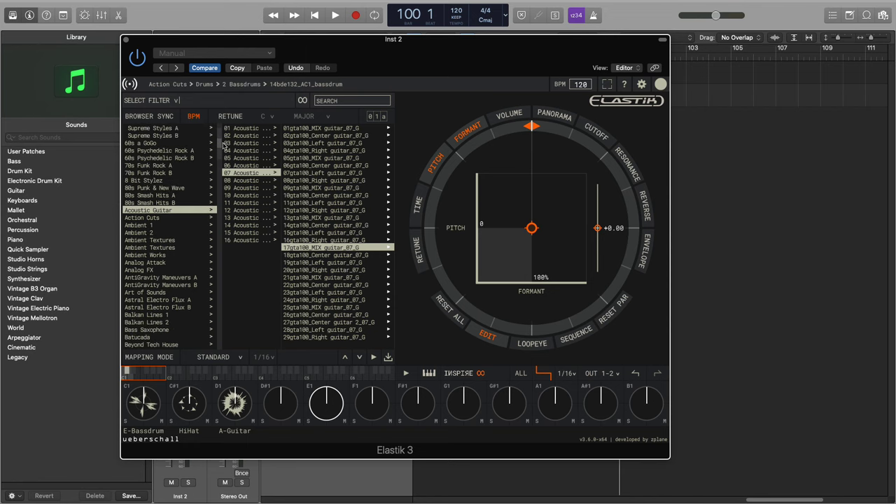
{"action": "left_click", "coordinate": [143, 217]}
{"action": "left_click", "coordinate": [232, 142]}
{"action": "left_click", "coordinate": [300, 150]}
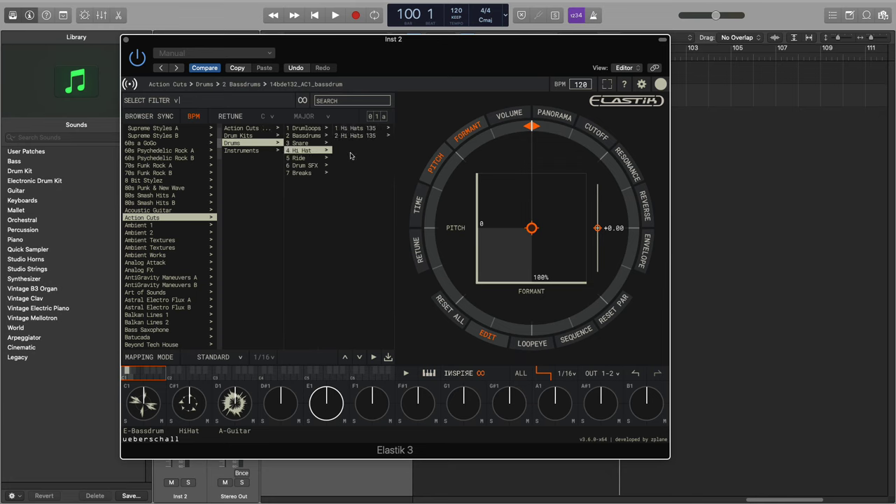
{"action": "left_click", "coordinate": [381, 129]}
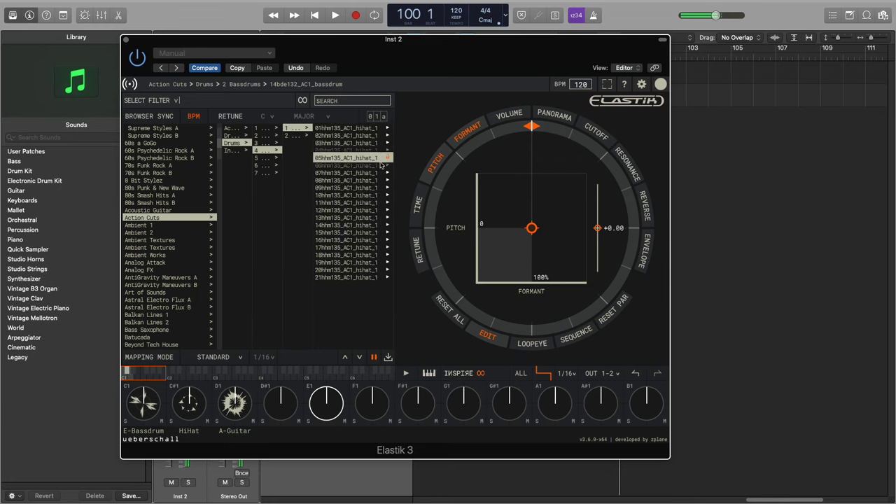
{"action": "left_click", "coordinate": [373, 224]}
{"action": "left_click", "coordinate": [378, 158]}
{"action": "left_click", "coordinate": [378, 202]}
{"action": "left_click", "coordinate": [357, 247]}
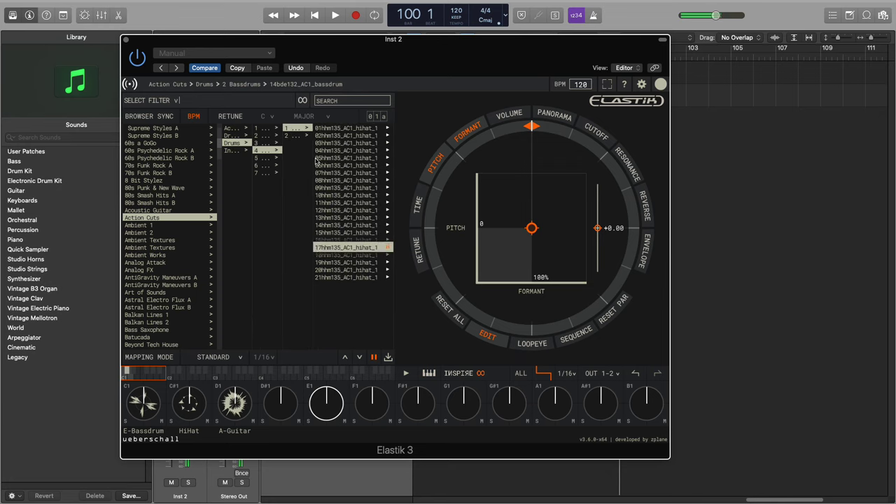
Step: Audition several hihat_2 loops in the Action Cuts folder 2 Hi Hats 135
{"action": "left_click", "coordinate": [299, 136]}
{"action": "left_click", "coordinate": [366, 143]}
{"action": "left_click", "coordinate": [362, 181]}
{"action": "left_click", "coordinate": [340, 231]}
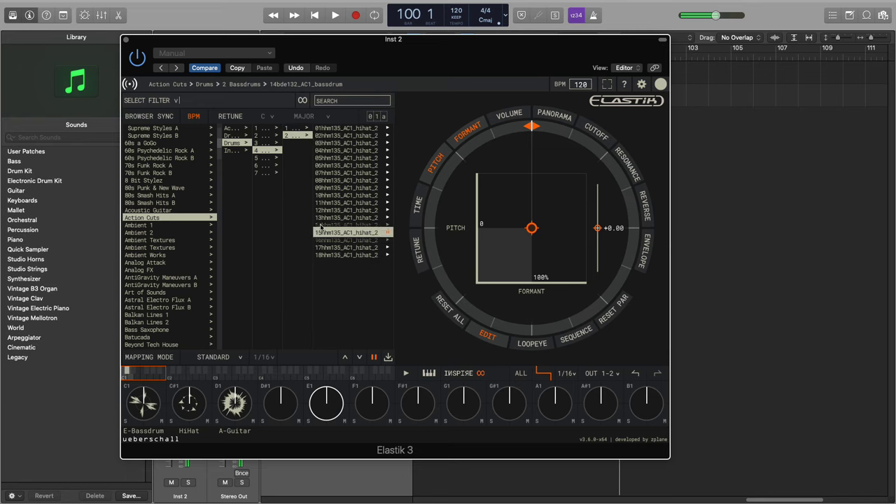
Step: Open the second ride folder under 5 Ride in Action Cuts and audition several ride_2 loops
{"action": "left_click", "coordinate": [265, 157]}
{"action": "left_click", "coordinate": [356, 135]}
{"action": "left_click", "coordinate": [367, 129]}
{"action": "left_click", "coordinate": [383, 158]}
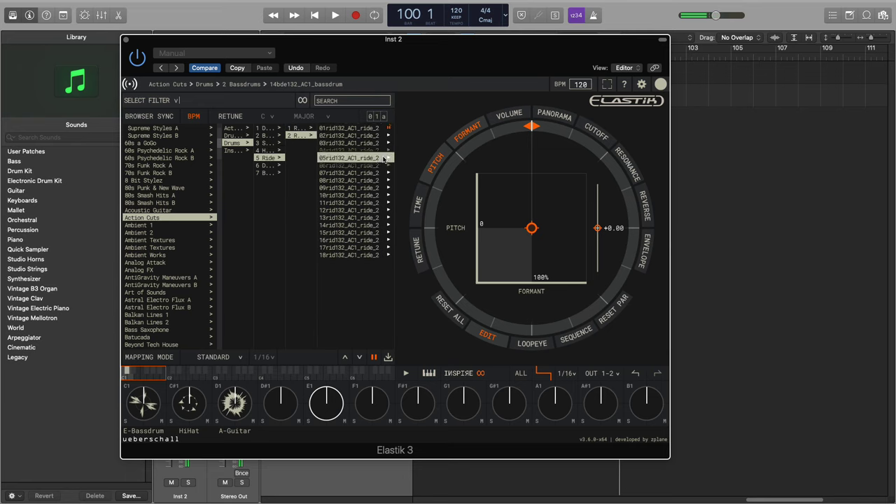
{"action": "left_click", "coordinate": [372, 210]}
{"action": "left_click", "coordinate": [368, 225]}
Step: Open the Ambient 1 bank and audition several synth bass loops in Bass 2 under 04 Bass
{"action": "left_click", "coordinate": [156, 225]}
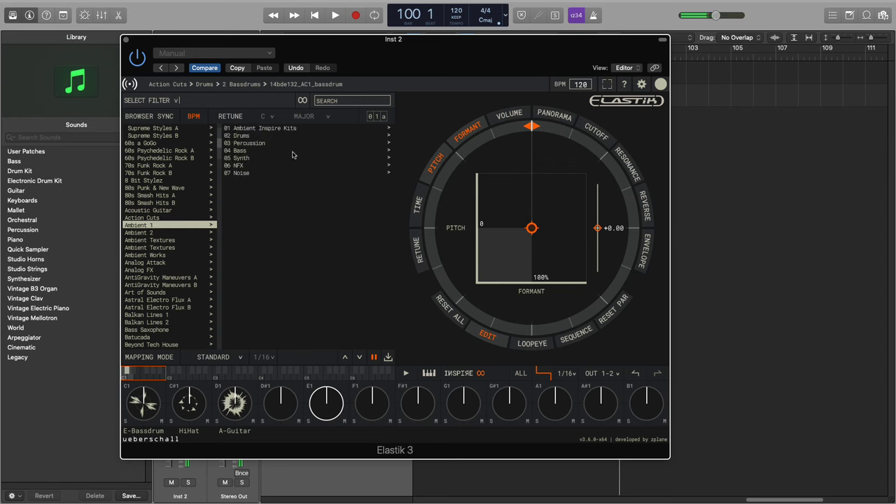
{"action": "left_click", "coordinate": [294, 151]}
{"action": "left_click", "coordinate": [326, 136]}
{"action": "left_click", "coordinate": [355, 140]}
{"action": "left_click", "coordinate": [357, 175]}
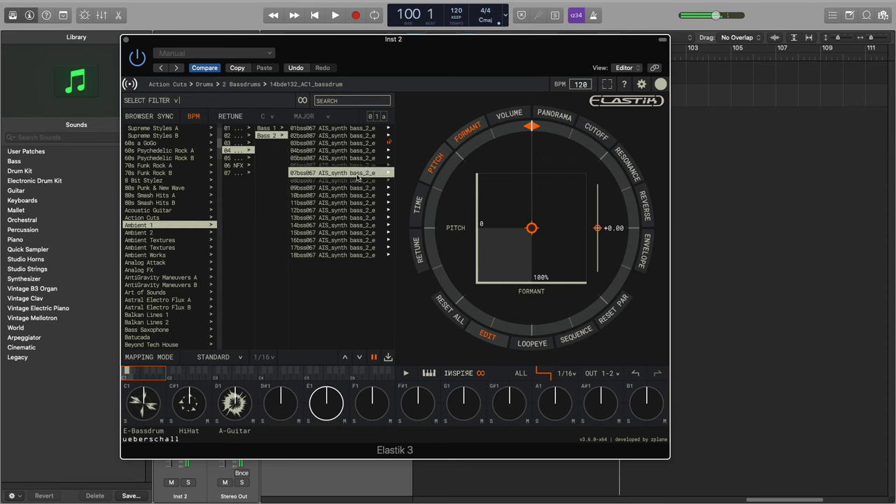
{"action": "left_click", "coordinate": [357, 196]}
{"action": "left_click", "coordinate": [359, 210]}
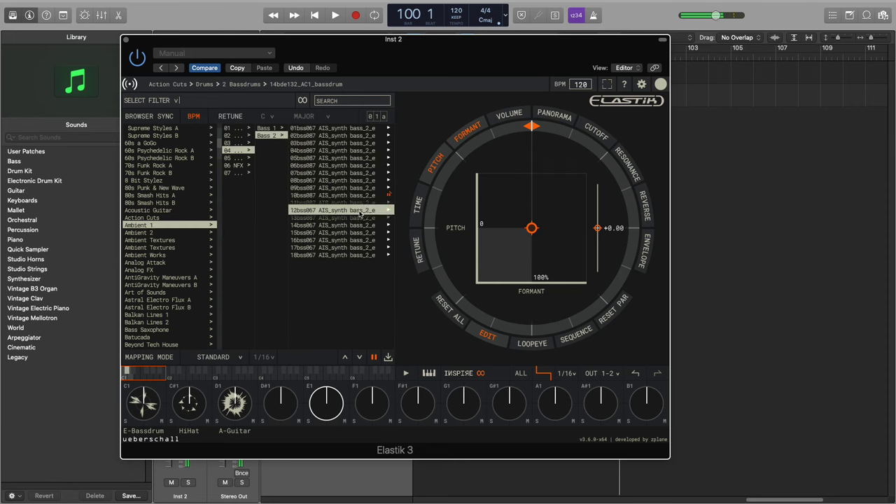
Step: Open the Ambient 2 bank and audition several guitar loops in Guitar 3 under 12 Guitar
{"action": "left_click", "coordinate": [157, 232]}
{"action": "left_click", "coordinate": [238, 165]}
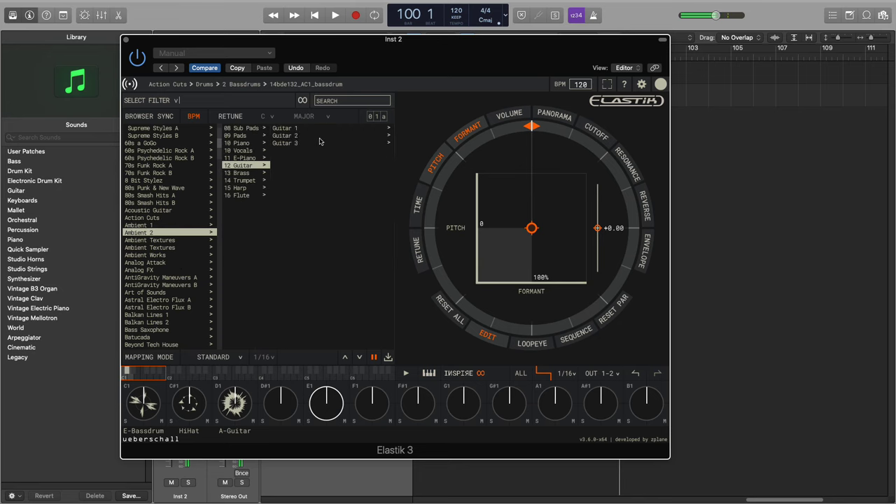
{"action": "left_click", "coordinate": [277, 143]}
{"action": "left_click", "coordinate": [341, 136]}
{"action": "left_click", "coordinate": [363, 173]}
{"action": "left_click", "coordinate": [347, 234]}
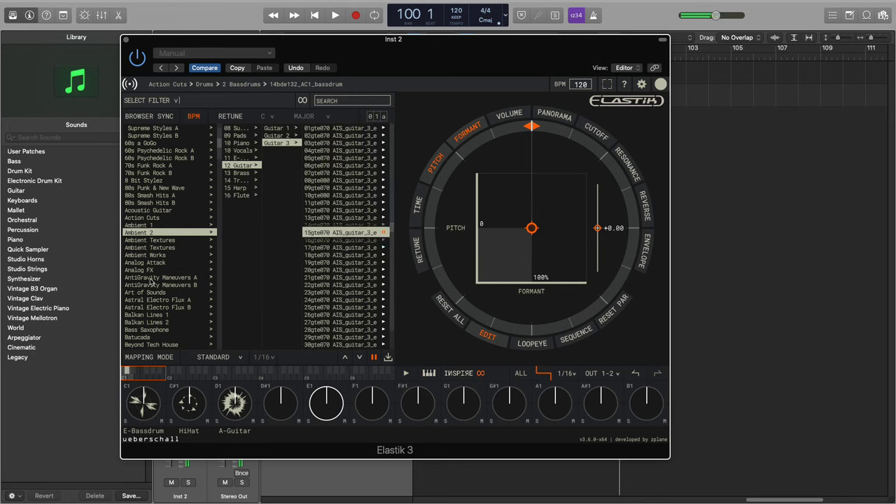
Step: Open the first Ambient Textures bank and audition loops in Drum Textures 2 and Drum Textures 1
{"action": "left_click", "coordinate": [150, 240]}
{"action": "left_click", "coordinate": [320, 142]}
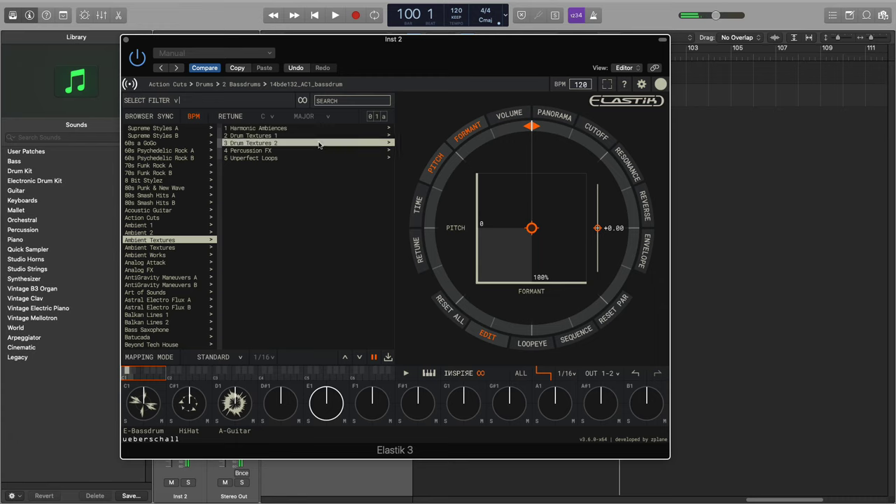
{"action": "left_click", "coordinate": [336, 135]}
{"action": "left_click", "coordinate": [336, 172]}
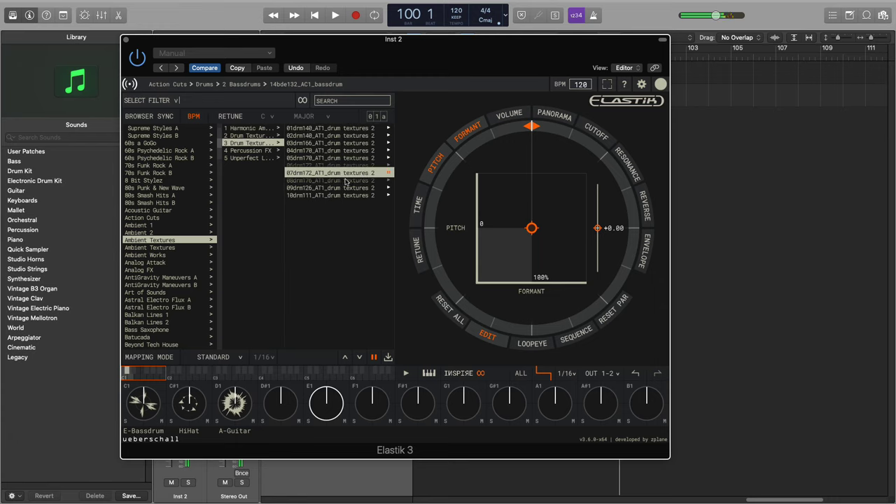
{"action": "left_click", "coordinate": [250, 135]}
{"action": "left_click", "coordinate": [335, 143]}
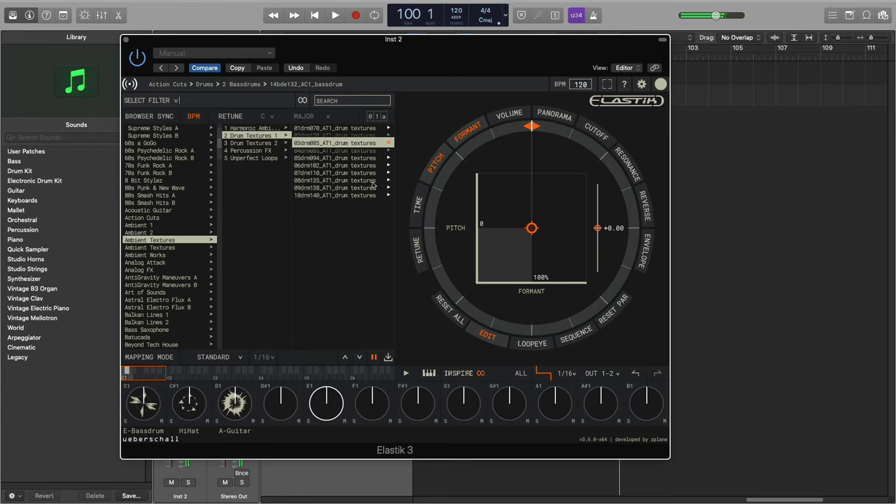
{"action": "left_click", "coordinate": [369, 180]}
{"action": "left_click", "coordinate": [308, 165]}
Step: Audition the 02amb120_AT1_essence_c loop in Essence c under 1 Harmonic Ambiences
{"action": "left_click", "coordinate": [249, 128]}
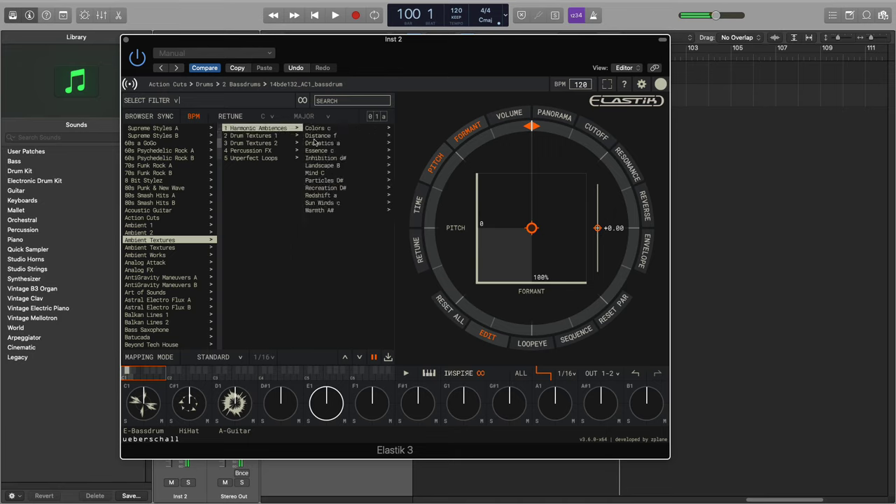
{"action": "left_click", "coordinate": [297, 150]}
{"action": "left_click", "coordinate": [369, 135]}
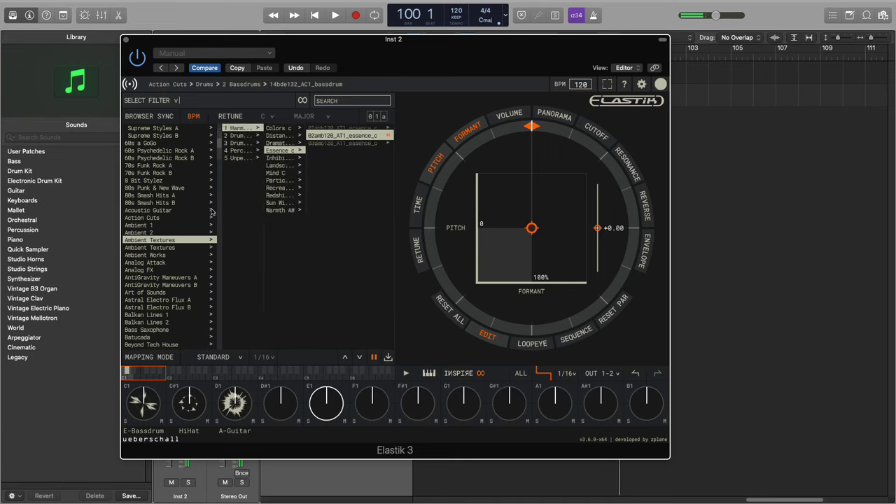
Step: Open the second Ambient Textures bank and audition the first and sixth loops in 3 Drum Textures 2
{"action": "left_click", "coordinate": [180, 247]}
{"action": "left_click", "coordinate": [249, 143]}
{"action": "left_click", "coordinate": [329, 128]}
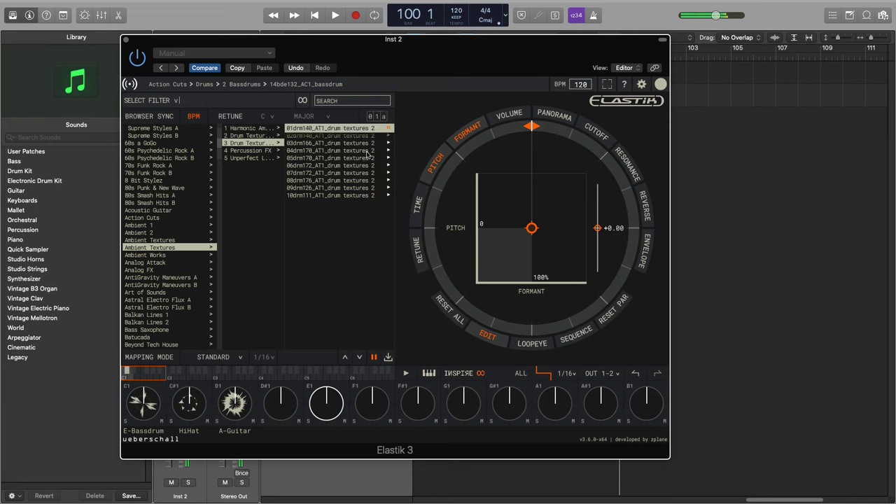
{"action": "left_click", "coordinate": [363, 167]}
Step: Open Analog Attack 3 in the Analog Attack bank and audition synth loops from Going Up, Groovemashine, In Memory and KB Count
{"action": "scroll", "coordinate": [175, 253], "scroll_direction": "down", "scroll_amount": 2}
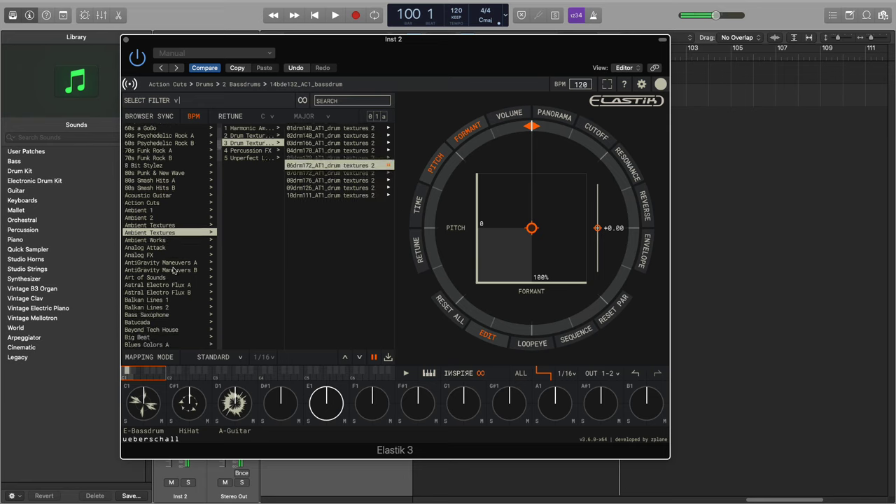
{"action": "left_click", "coordinate": [180, 246]}
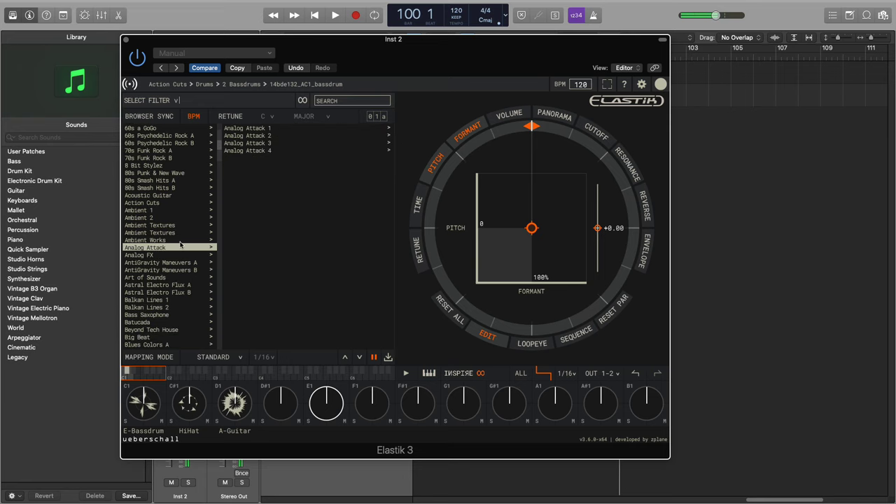
{"action": "left_click", "coordinate": [278, 143]}
{"action": "left_click", "coordinate": [350, 173]}
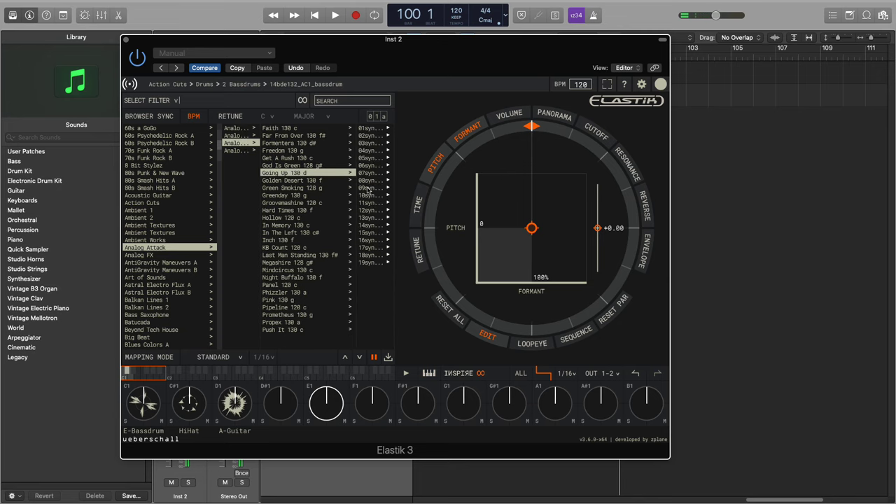
{"action": "left_click", "coordinate": [299, 203]}
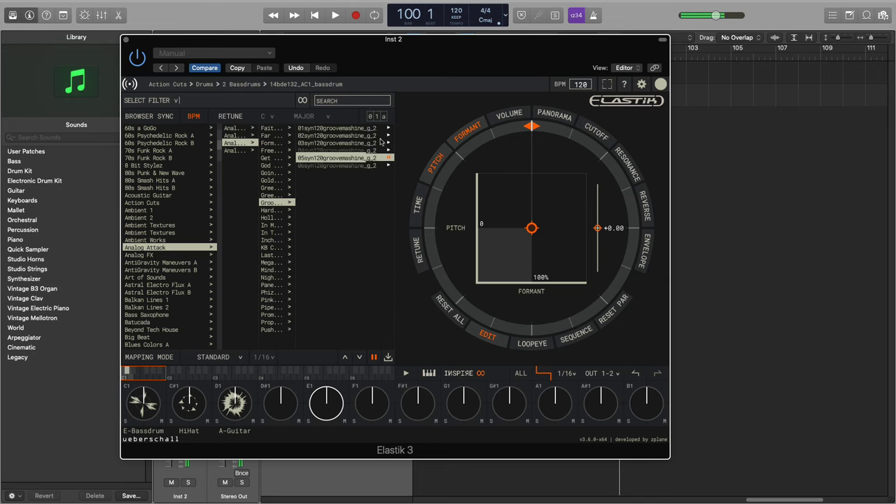
{"action": "left_click", "coordinate": [280, 225]}
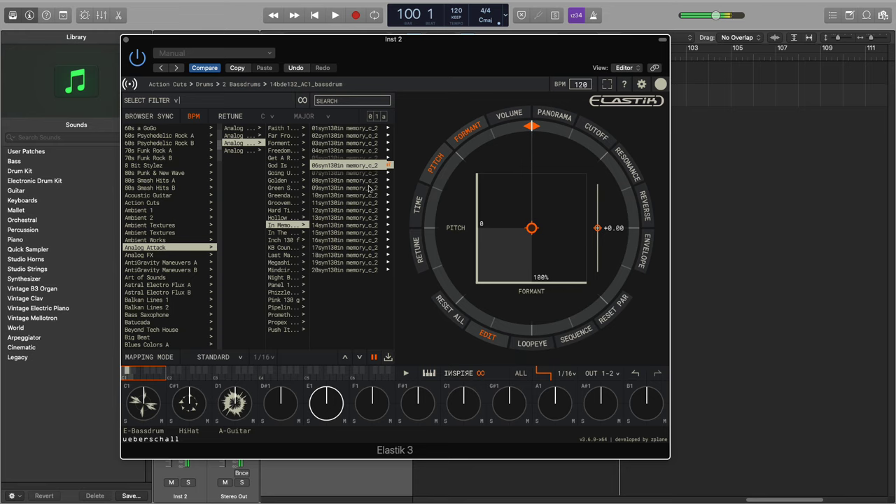
{"action": "left_click", "coordinate": [290, 248]}
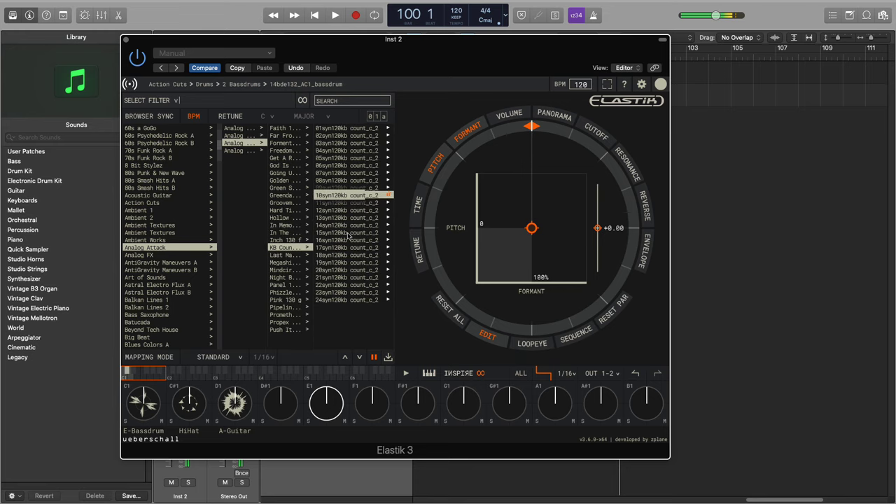
Step: Open the Analog FX bank and audition Scifi XXL loops in SciFi FX and short low end - deep loops in Short FX
{"action": "left_click", "coordinate": [155, 256]}
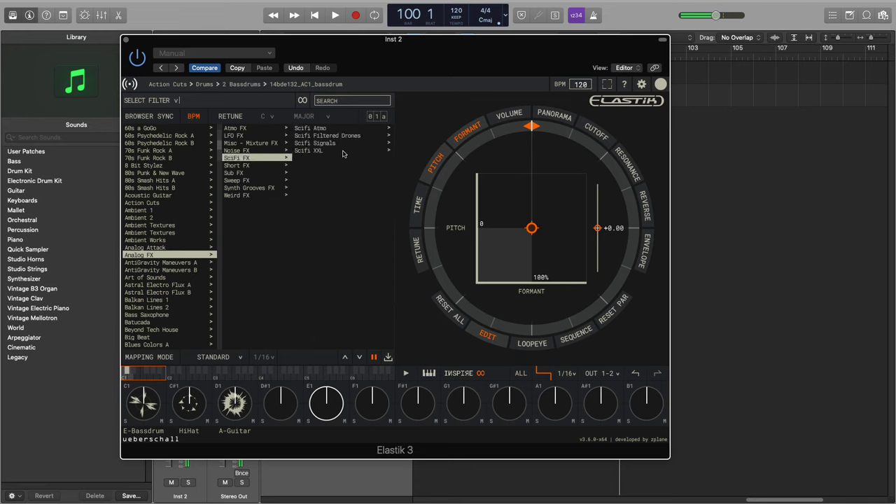
{"action": "left_click", "coordinate": [343, 153]}
{"action": "left_click", "coordinate": [377, 171]}
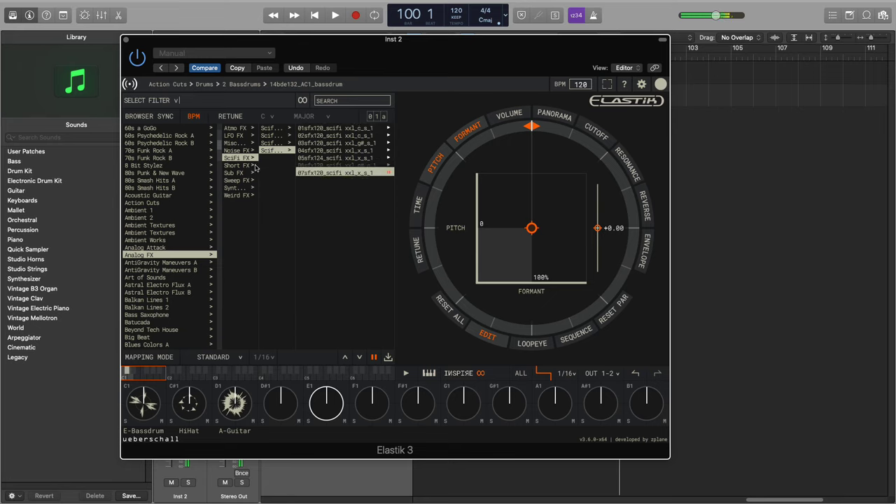
{"action": "left_click", "coordinate": [250, 166]}
{"action": "left_click", "coordinate": [355, 151]}
{"action": "left_click", "coordinate": [364, 143]}
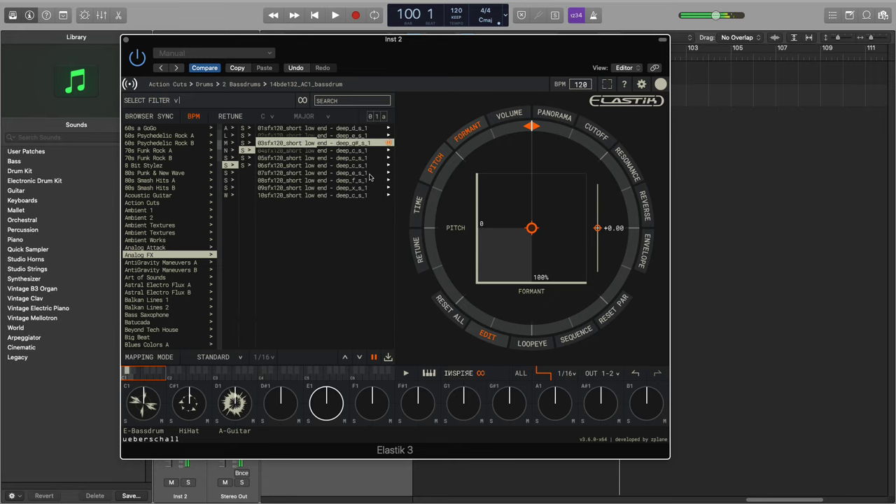
{"action": "left_click", "coordinate": [360, 173]}
Step: Open Construction Kits in the AntiGravity Maneuvers A bank and audition loops from the Chicken Run 135 g kit
{"action": "left_click", "coordinate": [168, 262]}
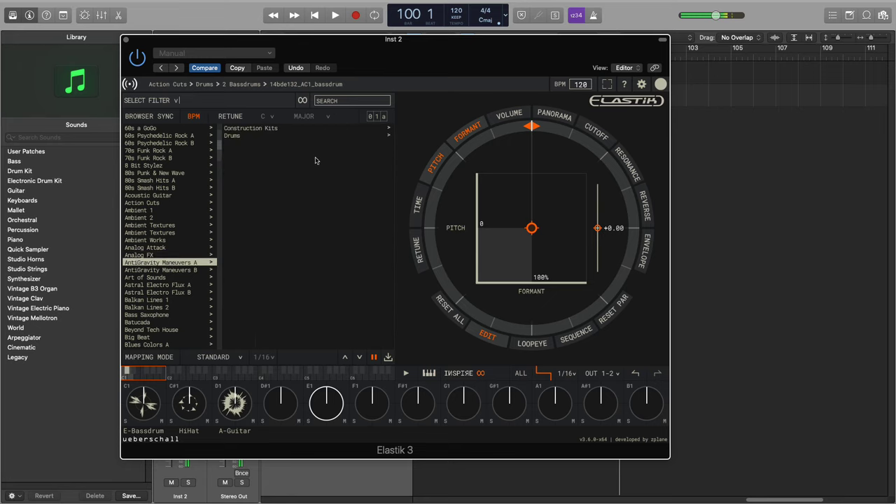
{"action": "left_click", "coordinate": [324, 129]}
{"action": "left_click", "coordinate": [339, 180]}
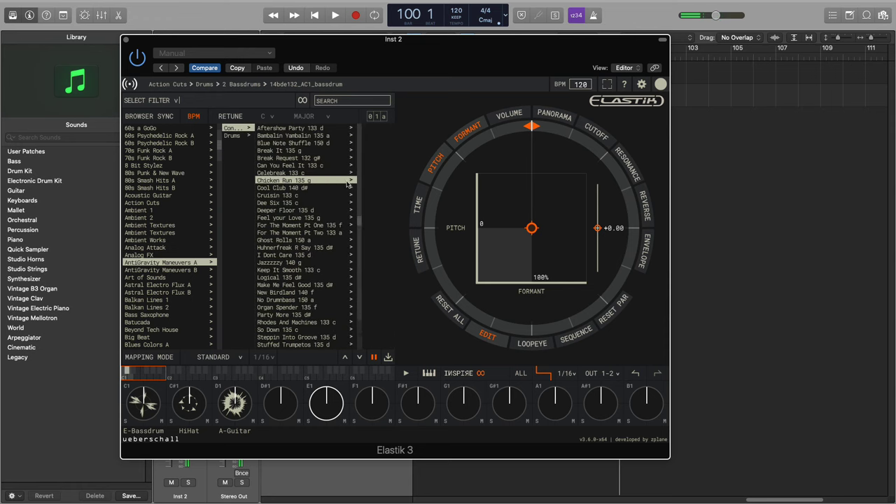
{"action": "left_click", "coordinate": [375, 188]}
{"action": "left_click", "coordinate": [374, 172]}
Step: Open the Break It 135 g construction kit and audition its vocal FX and drum loops, including 17vfx135_break it_g_1 and 05drm135_break it_2
{"action": "left_click", "coordinate": [277, 150]}
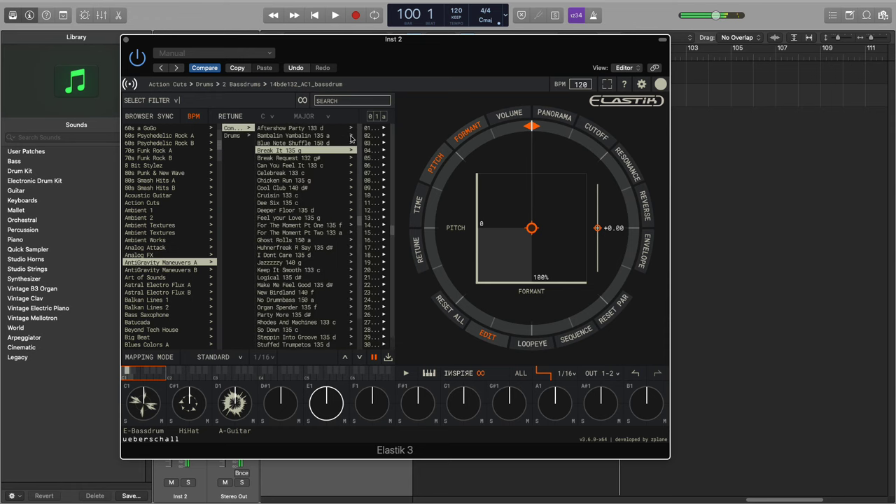
{"action": "left_click", "coordinate": [343, 150]}
{"action": "left_click", "coordinate": [355, 248]}
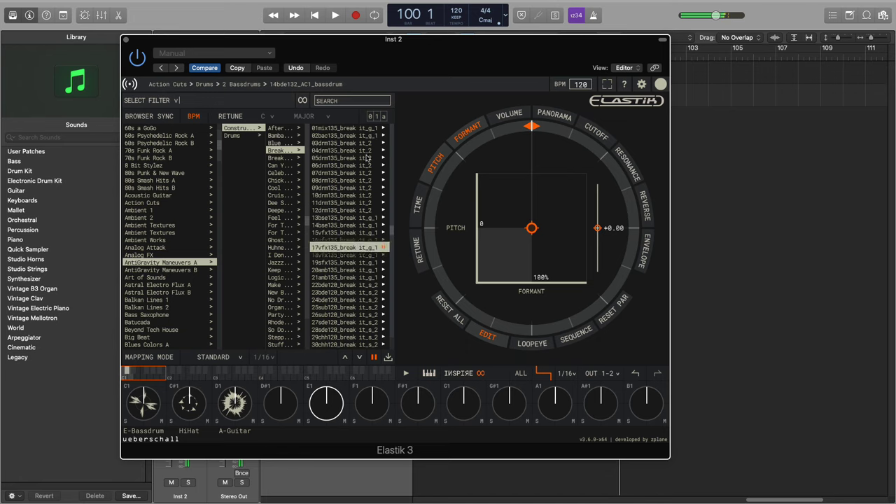
{"action": "left_click", "coordinate": [370, 143]}
{"action": "left_click", "coordinate": [368, 160]}
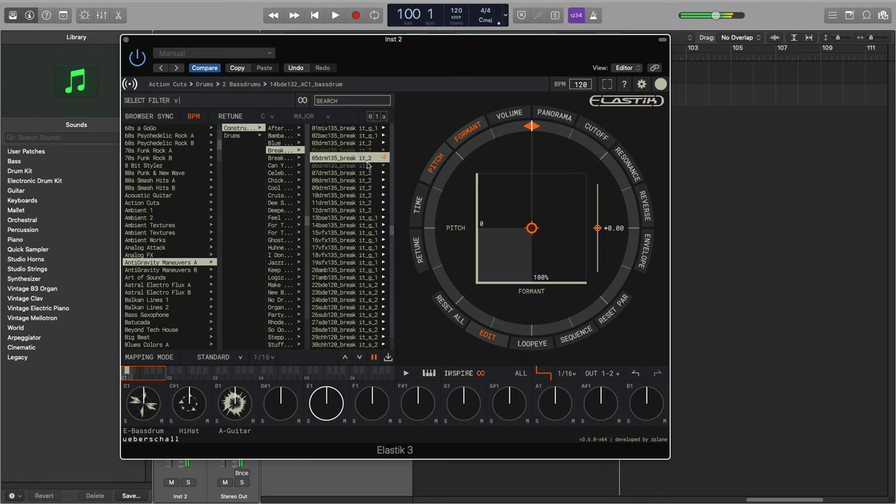
Step: Audition 11drm135_break it_2, and open Percussion SFX n Noise in AntiGravity Maneuvers B to audition the 2 step twister percussion loops
{"action": "left_click", "coordinate": [362, 203]}
{"action": "left_click_drag", "start_coordinate": [216, 149], "coordinate": [219, 248]}
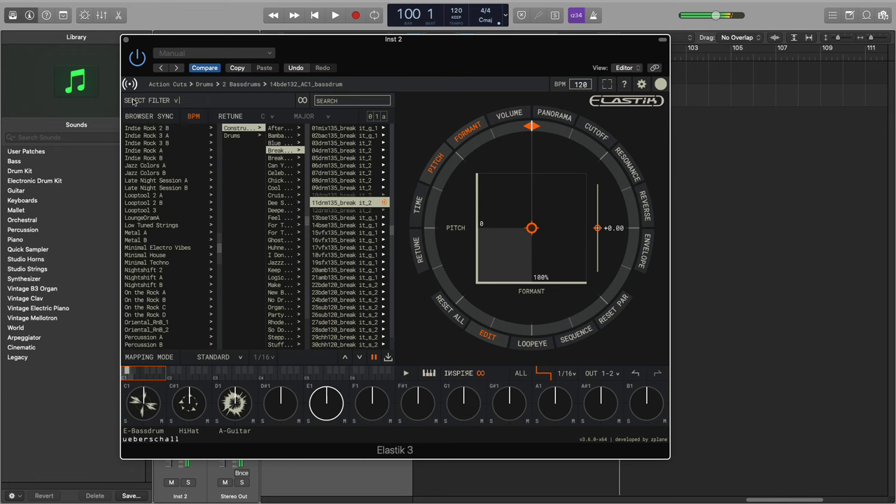
{"action": "left_click_drag", "start_coordinate": [219, 248], "coordinate": [224, 154]}
{"action": "scroll", "coordinate": [224, 155], "scroll_direction": "down", "scroll_amount": 1}
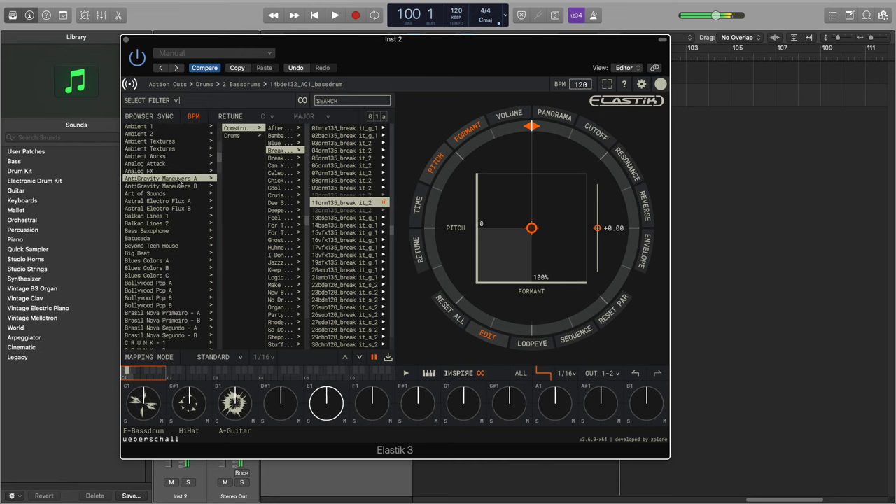
{"action": "left_click", "coordinate": [179, 184]}
{"action": "left_click", "coordinate": [242, 128]}
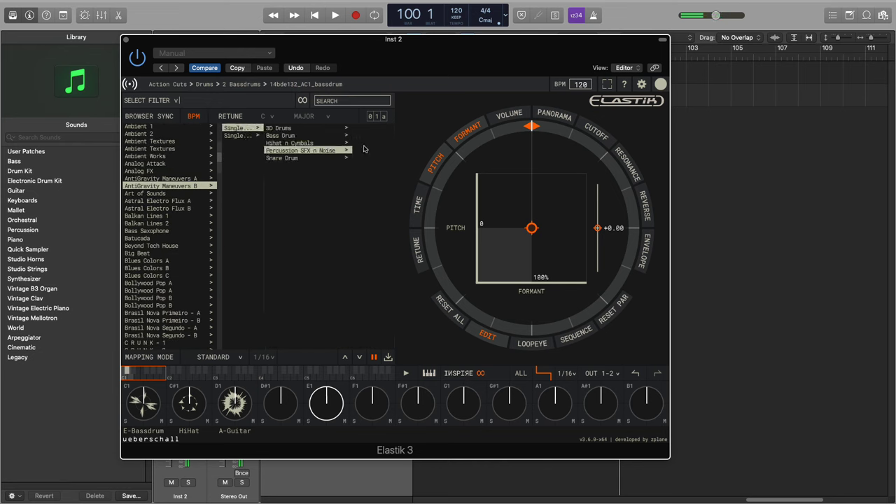
{"action": "left_click", "coordinate": [362, 149]}
{"action": "left_click", "coordinate": [364, 144]}
{"action": "left_click", "coordinate": [366, 135]}
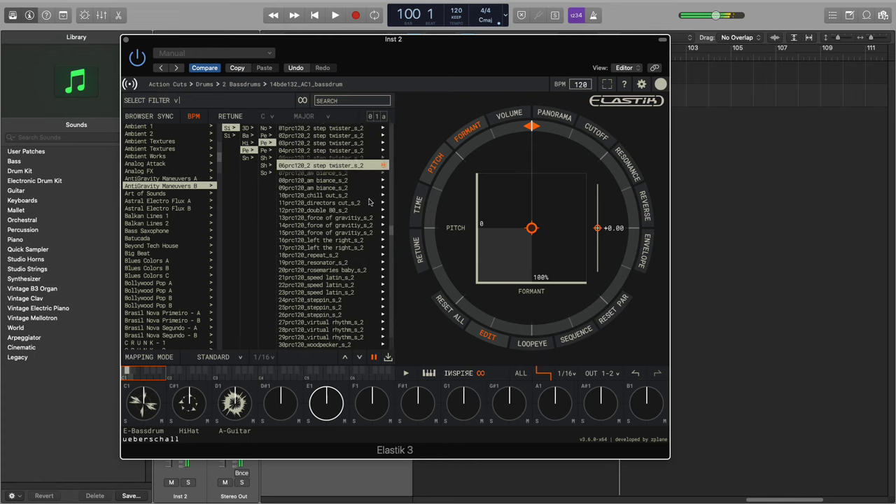
Step: Audition the lo line and 04nse120_scotland yard_s_1 noise loops, and return to percussion for 06prc120_2 step twister_s_2
{"action": "left_click", "coordinate": [265, 129]}
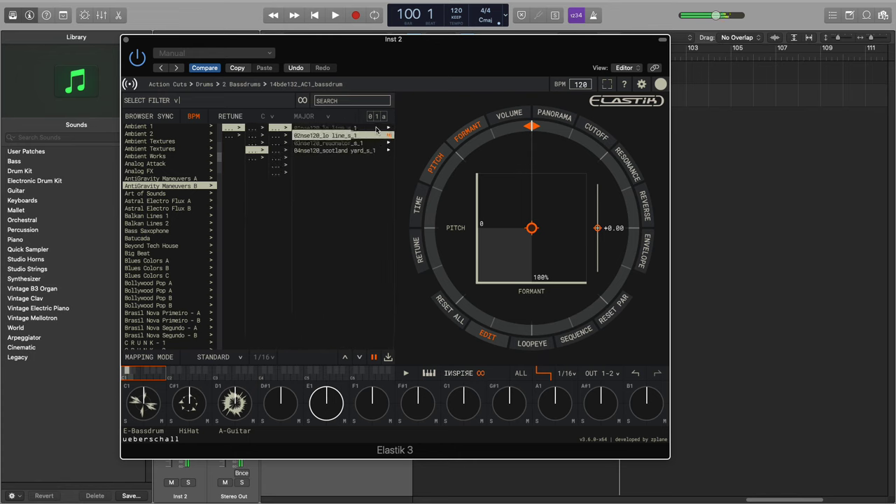
{"action": "left_click", "coordinate": [376, 129]}
{"action": "left_click", "coordinate": [349, 152]}
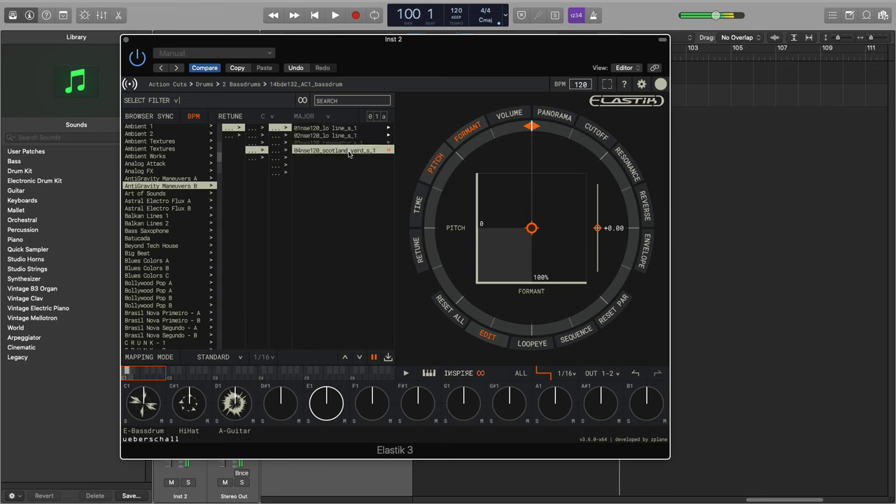
{"action": "left_click", "coordinate": [343, 144]}
{"action": "left_click", "coordinate": [356, 168]}
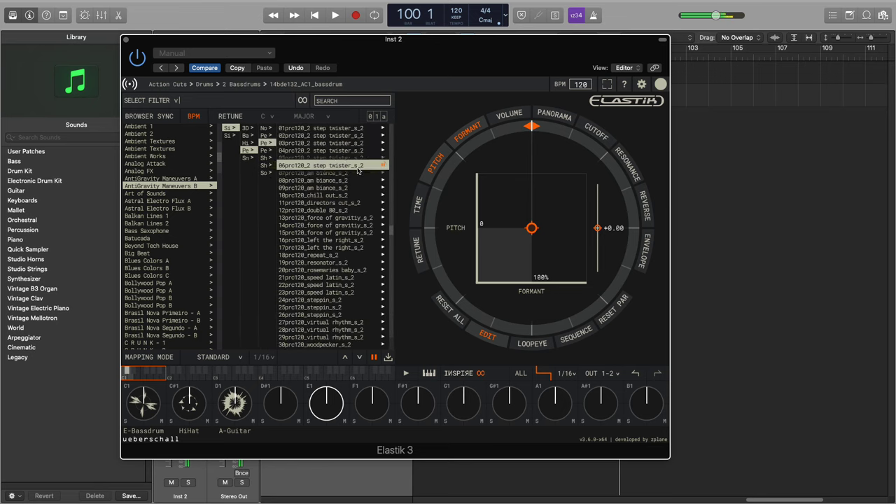
Step: Open the Guitar folder of AntiGravity Maneuvers B and audition guitar loops including 09gte120_pitch n roll_s_c_1
{"action": "left_click", "coordinate": [236, 135]}
{"action": "left_click", "coordinate": [323, 155]}
{"action": "left_click", "coordinate": [363, 188]}
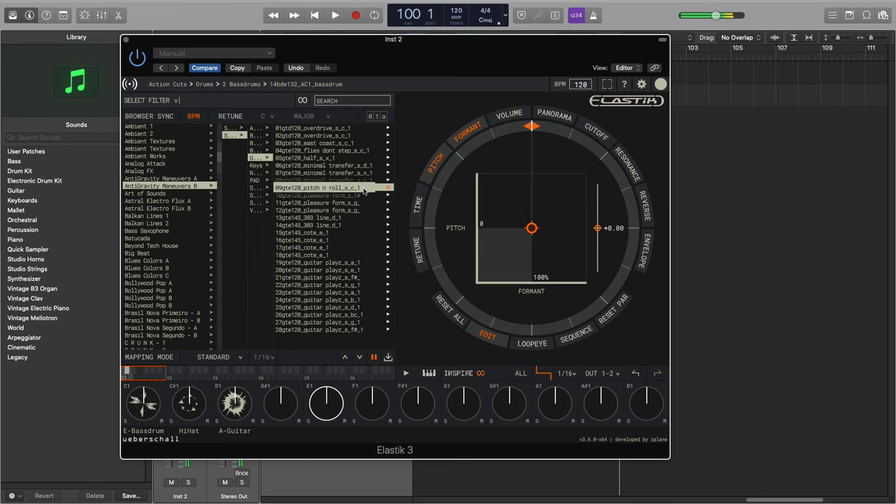
{"action": "left_click", "coordinate": [303, 159]}
Step: Open Bass Lines B in AntiGravity Maneuvers B and audition 03bse160_jazzbass_c_1 and 08bse170_dark step_f#_1
{"action": "left_click", "coordinate": [260, 134]}
{"action": "left_click", "coordinate": [354, 135]}
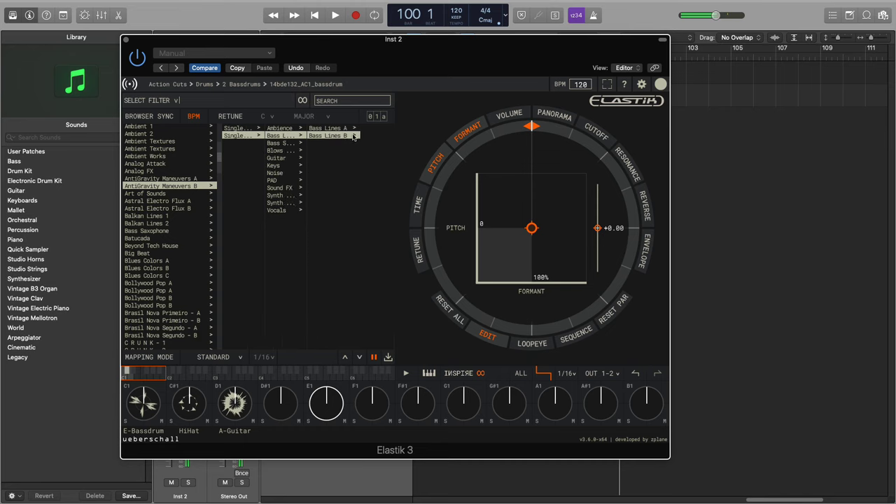
{"action": "left_click", "coordinate": [363, 129]}
{"action": "left_click", "coordinate": [367, 144]}
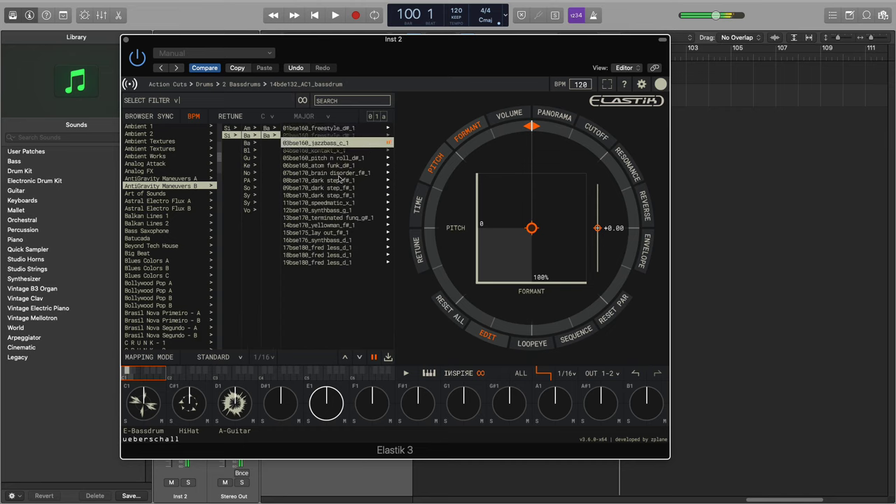
{"action": "left_click", "coordinate": [339, 180]}
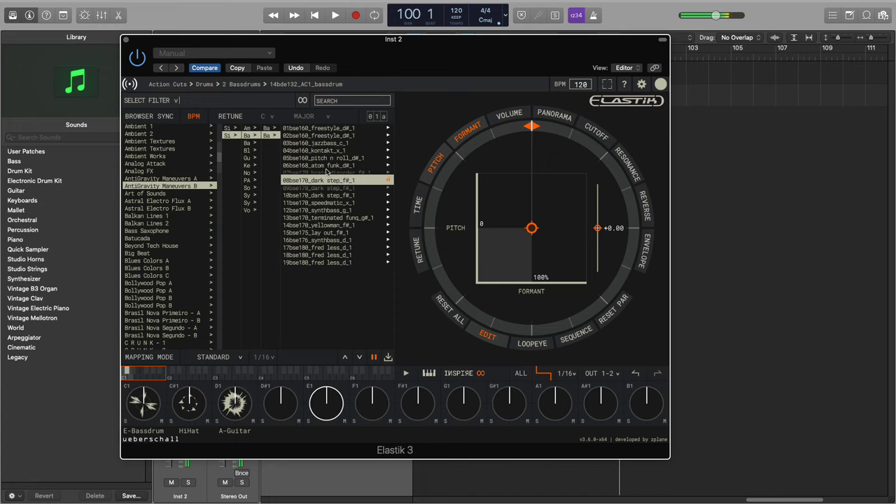
Step: Open AOS Construction Kits in the Art of Sounds bank and audition 05bde104_AOS flying rod_s_2 and 02drm104_AOS flying rod_2
{"action": "left_click", "coordinate": [172, 193]}
{"action": "left_click", "coordinate": [336, 136]}
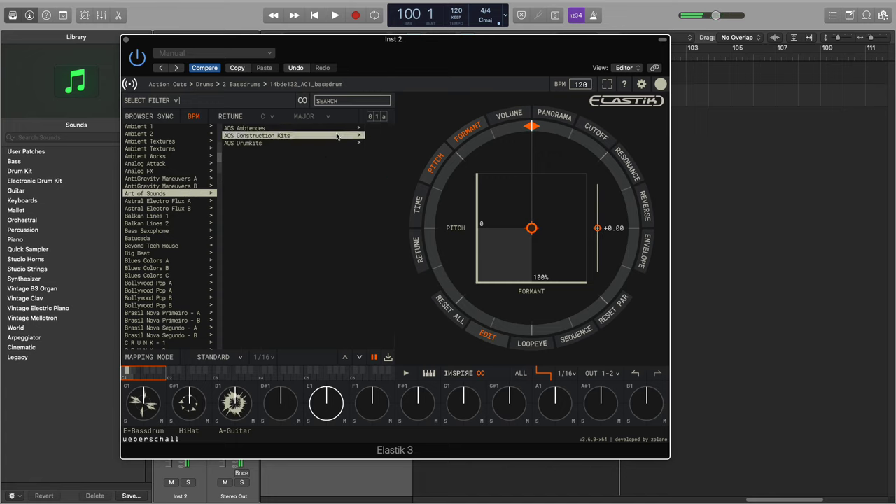
{"action": "left_click", "coordinate": [366, 129]}
{"action": "left_click", "coordinate": [365, 144]}
{"action": "left_click", "coordinate": [370, 187]}
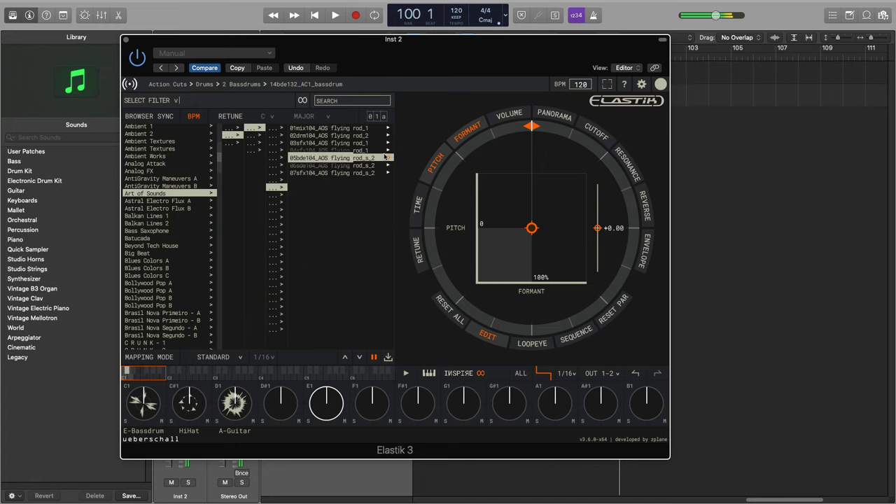
{"action": "left_click", "coordinate": [381, 137]}
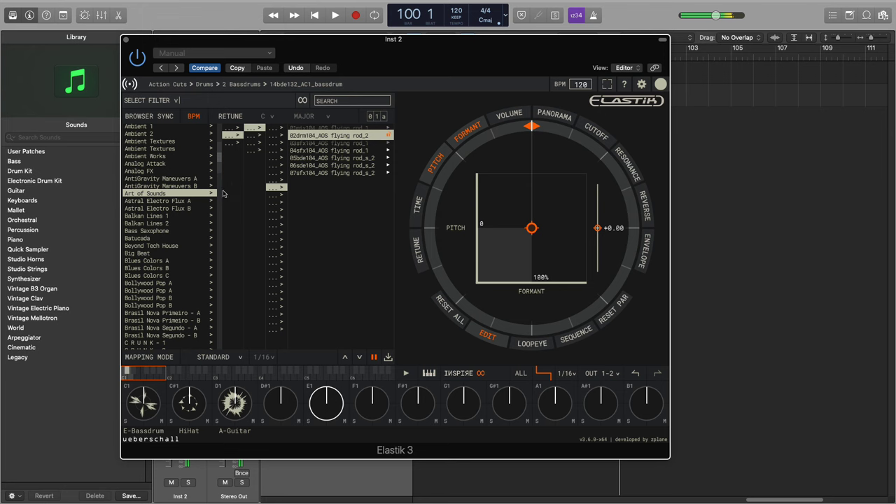
Step: Stop the preview to show the Time settings, and audition 05bde104_AOS flying rod_s_2 and 06sde104_AOS flying rod_s_2
{"action": "left_click_drag", "start_coordinate": [316, 73], "coordinate": [361, 135]}
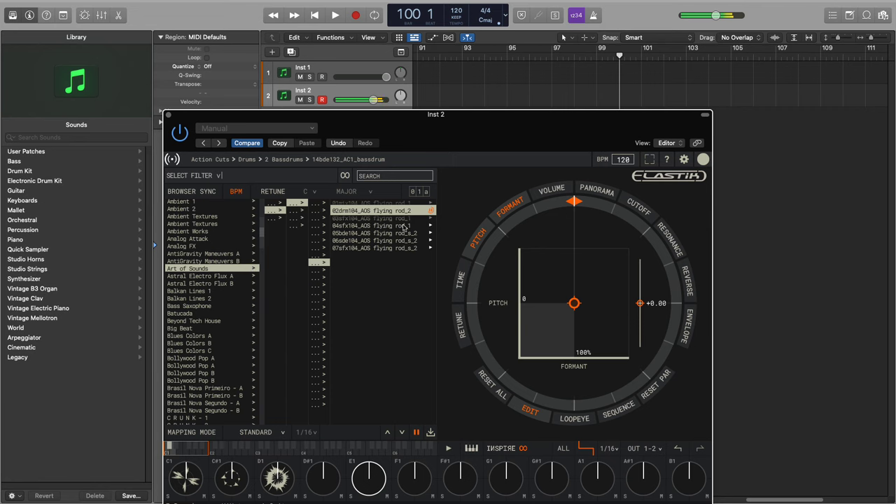
{"action": "left_click", "coordinate": [431, 210]}
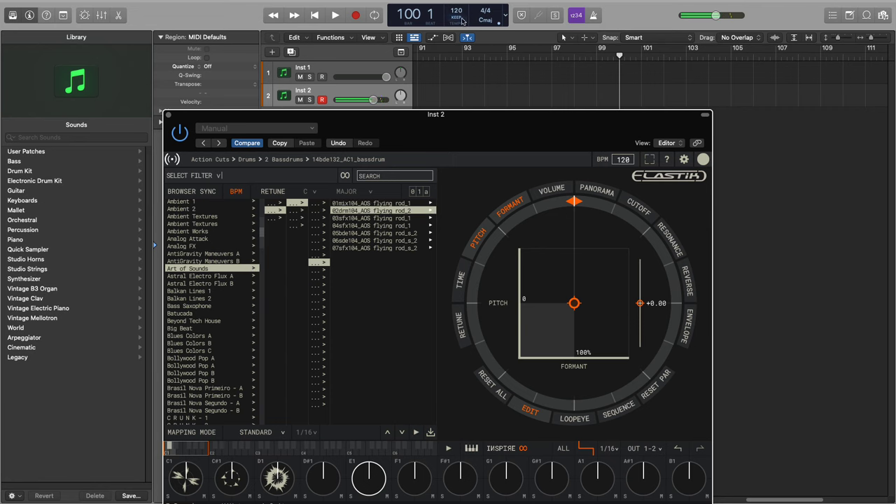
{"action": "left_click_drag", "start_coordinate": [486, 119], "coordinate": [483, 52]}
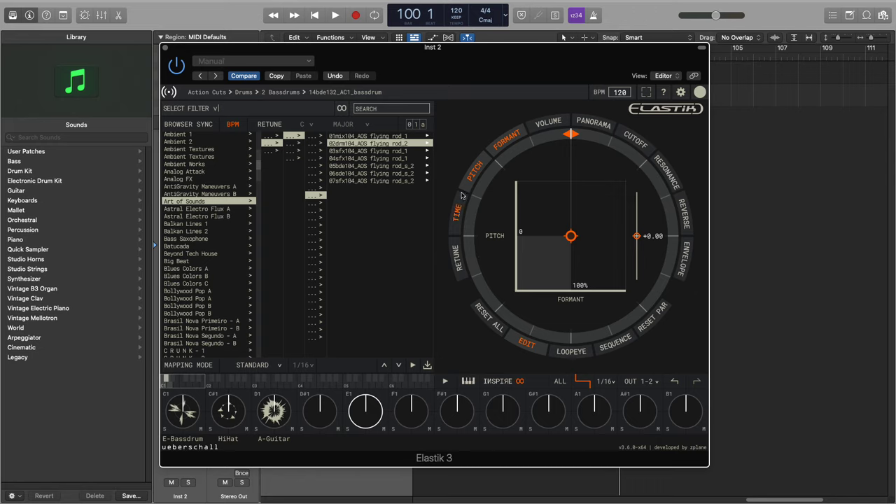
{"action": "left_click", "coordinate": [459, 214]}
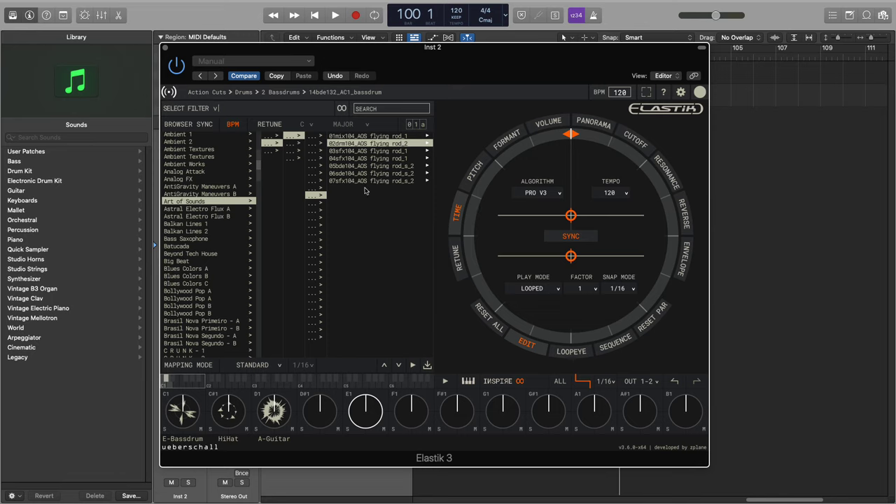
{"action": "left_click", "coordinate": [392, 166]}
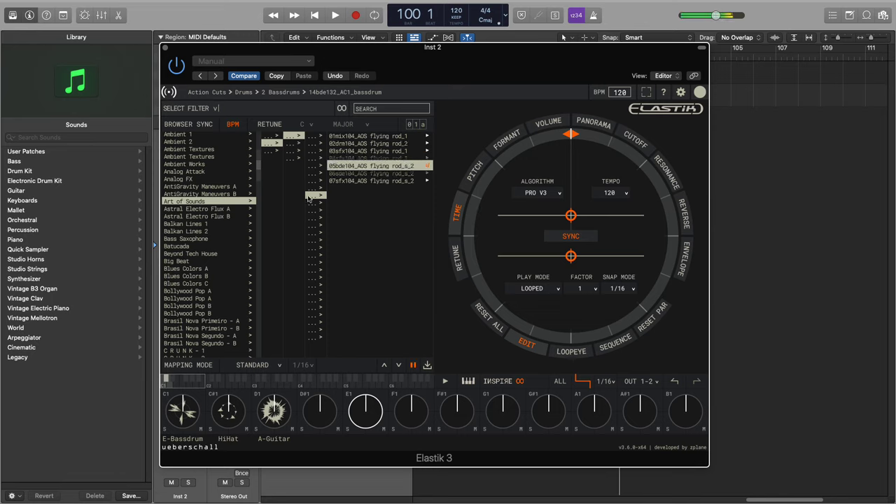
{"action": "key", "text": "Down"}
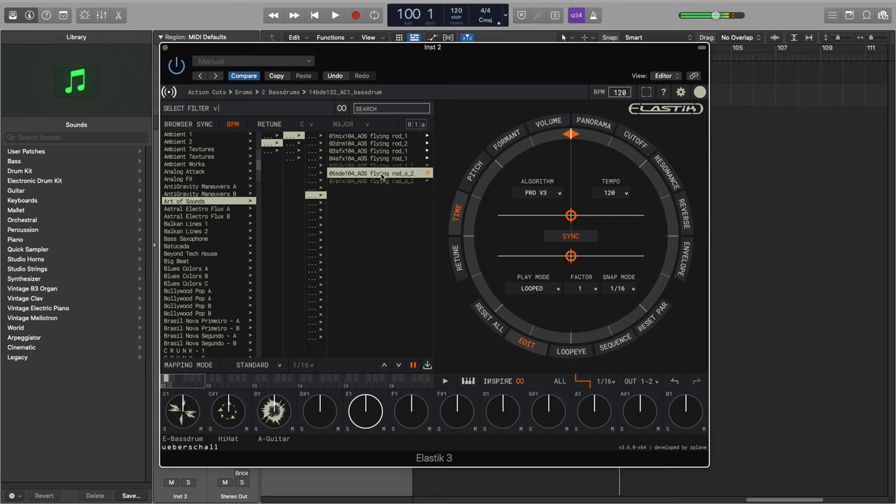
Step: Open Clean Breaks in the Batucada bank and audition percussion loops including 10pcm135_BSB_clean breaks_2 and 19pcm110_BSB_clean breaks_2
{"action": "left_click", "coordinate": [176, 245]}
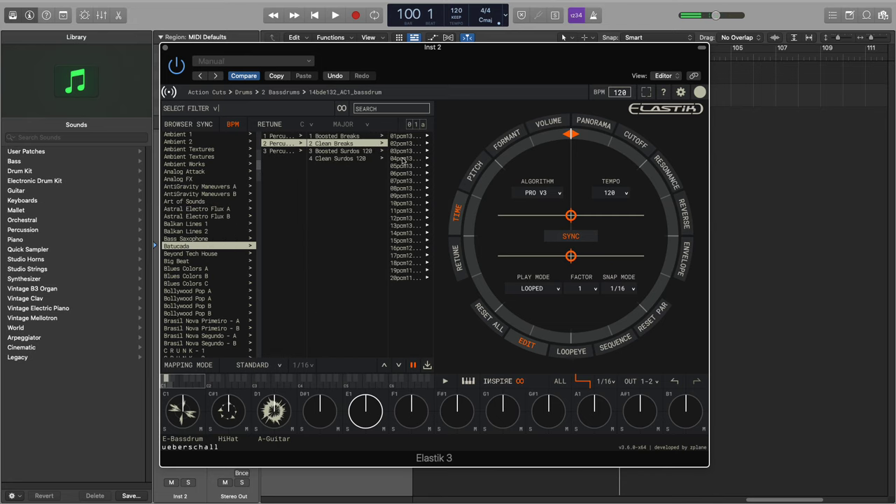
{"action": "left_click", "coordinate": [417, 189]}
{"action": "left_click", "coordinate": [406, 236]}
{"action": "left_click", "coordinate": [399, 208]}
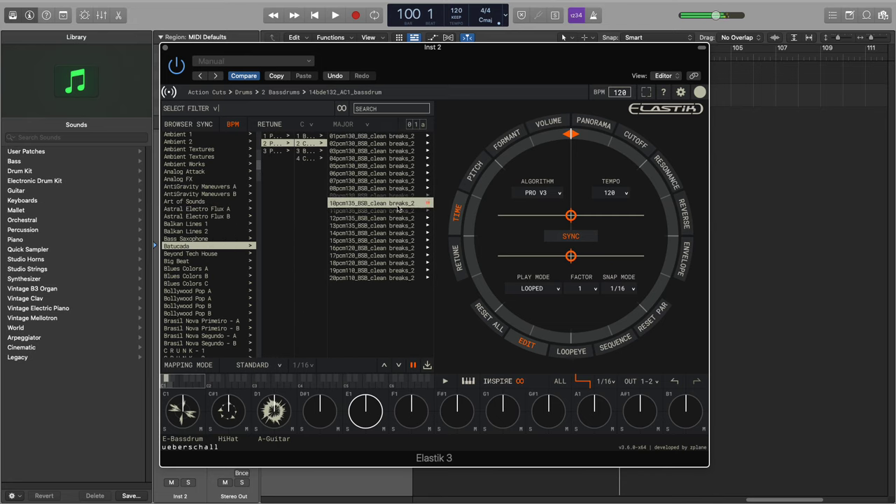
{"action": "left_click", "coordinate": [403, 271]}
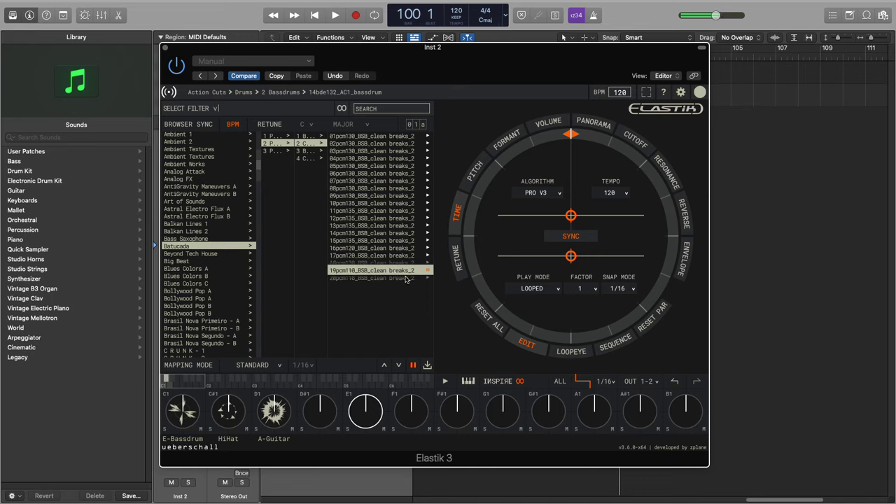
{"action": "left_click", "coordinate": [404, 277]}
Step: Open Bootcamp Break 125 b in the Beyond Tech House bank and audition 02bac125_BTH_bootcamp_2_b and 07bss125_BTH_bootcamp_2_b
{"action": "left_click", "coordinate": [224, 254]}
{"action": "left_click", "coordinate": [349, 181]}
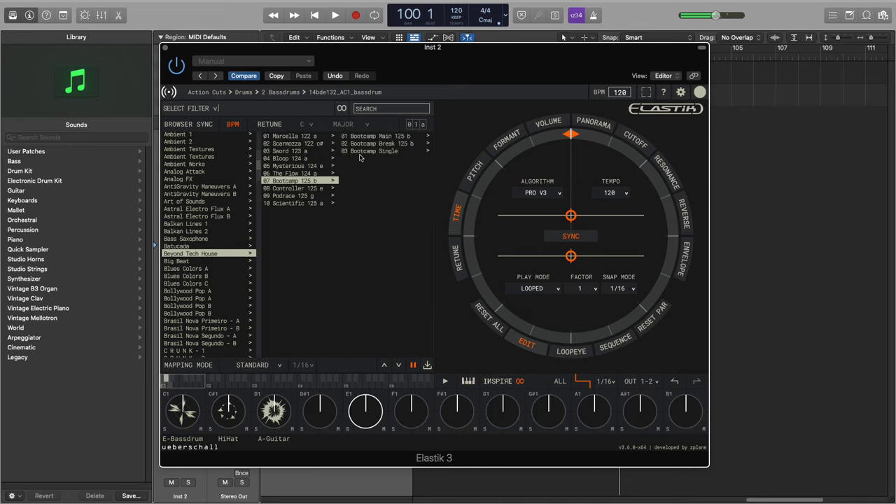
{"action": "left_click", "coordinate": [387, 144]}
{"action": "left_click", "coordinate": [410, 143]}
{"action": "left_click", "coordinate": [416, 181]}
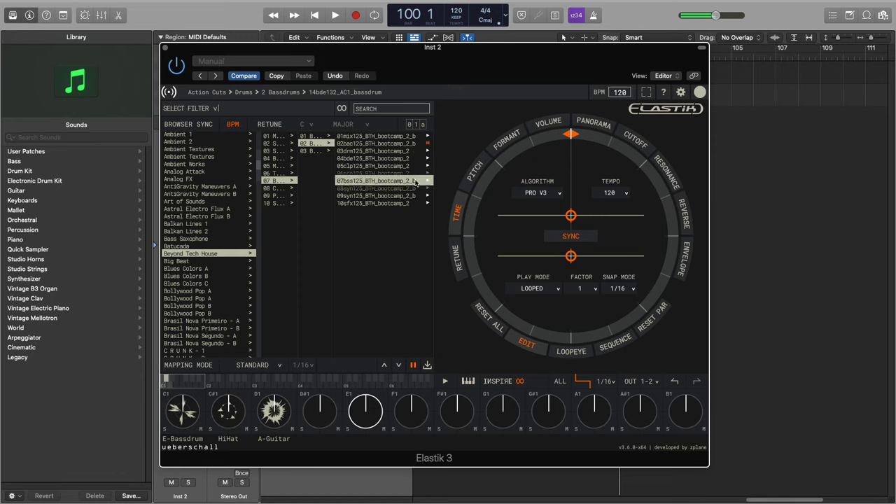
Step: Open the second Podrace 125 g folder and audition 07bss125_BTH_podrace_2_g and 09mix125_BTH_podrace_2_g
{"action": "left_click", "coordinate": [278, 198]}
{"action": "left_click", "coordinate": [314, 144]}
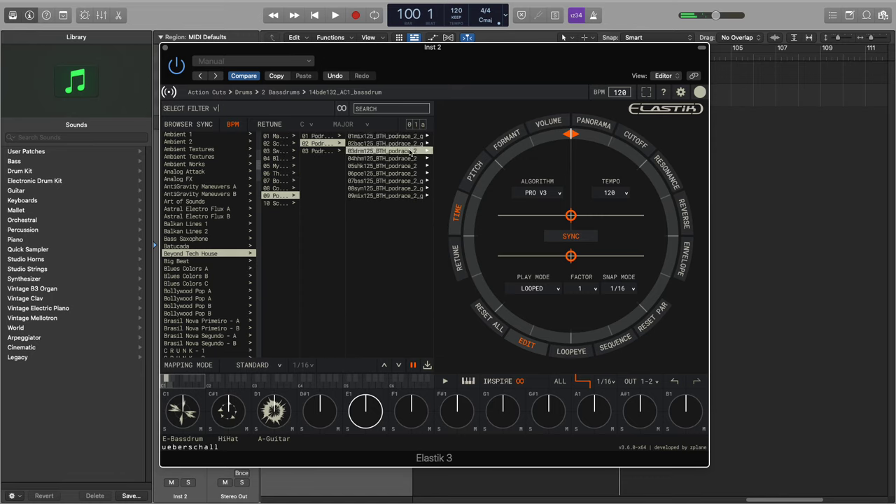
{"action": "left_click", "coordinate": [413, 181]}
{"action": "left_click", "coordinate": [411, 196]}
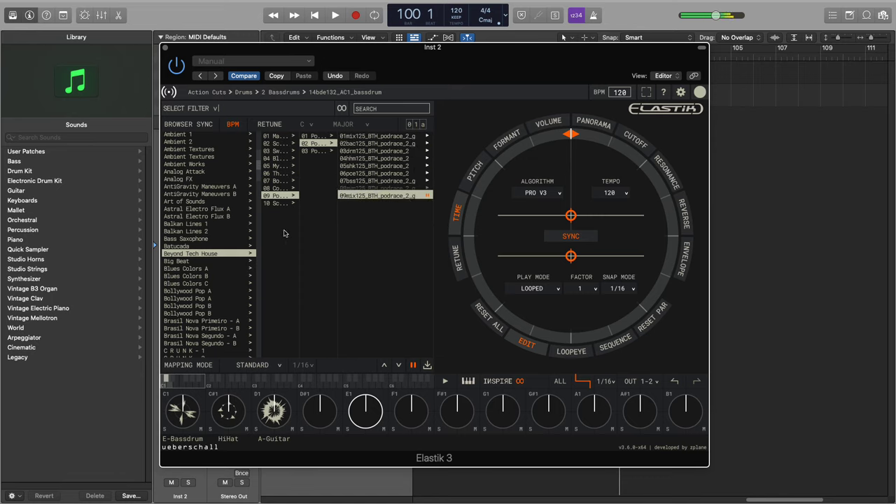
Step: Open the heel down 4 part in the Blues Colors A bank and audition 05tom094 heel down 4
{"action": "left_click_drag", "start_coordinate": [257, 171], "coordinate": [258, 183]}
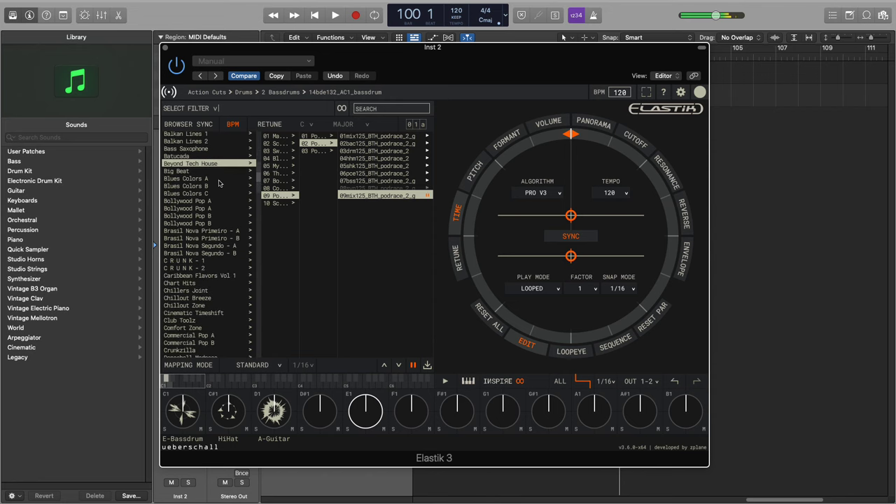
{"action": "left_click", "coordinate": [203, 178]}
{"action": "left_click", "coordinate": [294, 173]}
{"action": "left_click", "coordinate": [374, 157]}
{"action": "left_click", "coordinate": [406, 166]}
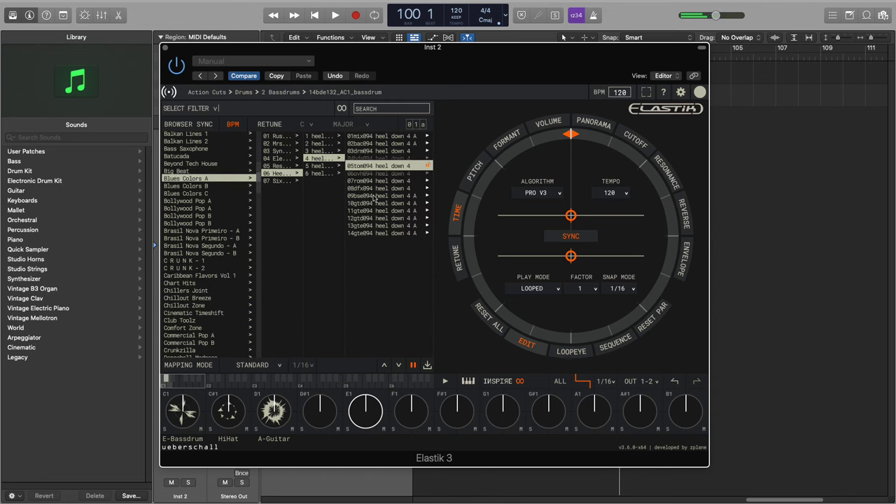
Step: Open Part A of Chumchum 104 e in Bollywood Pop A and audition its drum, bass and 10str104_BP chumchum_aprt_e loops
{"action": "left_click", "coordinate": [210, 201]}
{"action": "left_click", "coordinate": [304, 159]}
{"action": "left_click", "coordinate": [375, 144]}
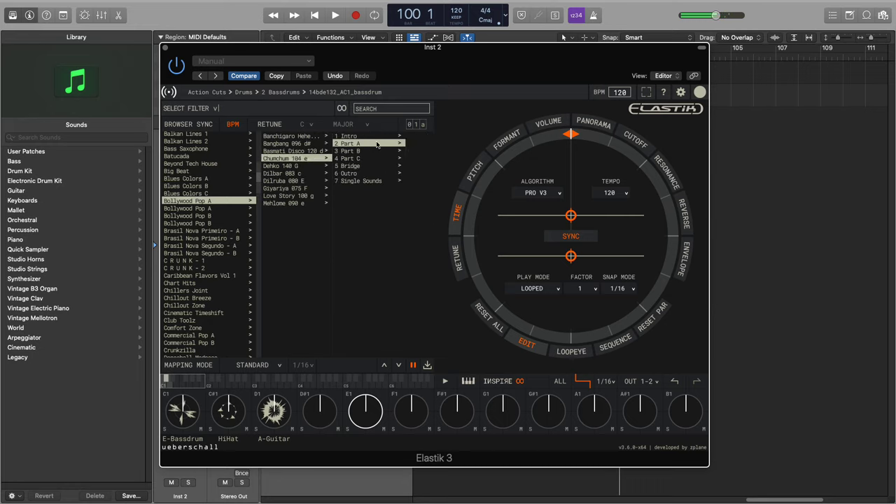
{"action": "left_click", "coordinate": [396, 151]}
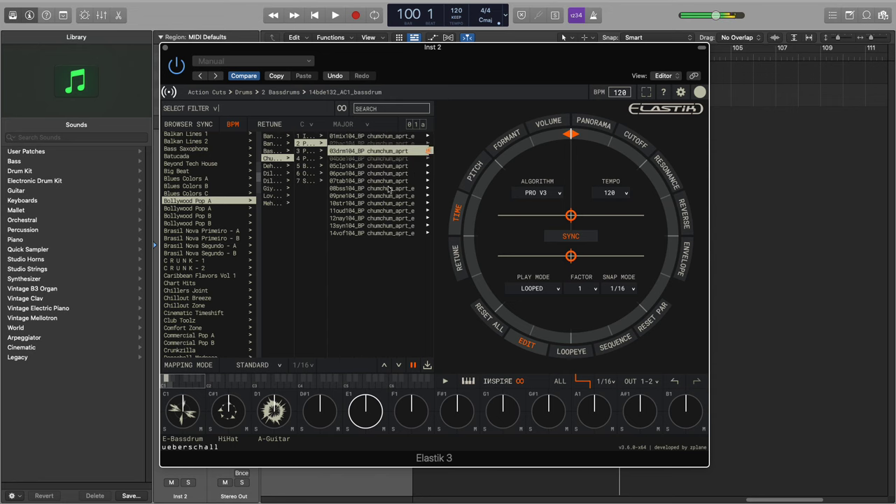
{"action": "left_click", "coordinate": [389, 189]}
{"action": "left_click", "coordinate": [402, 203]}
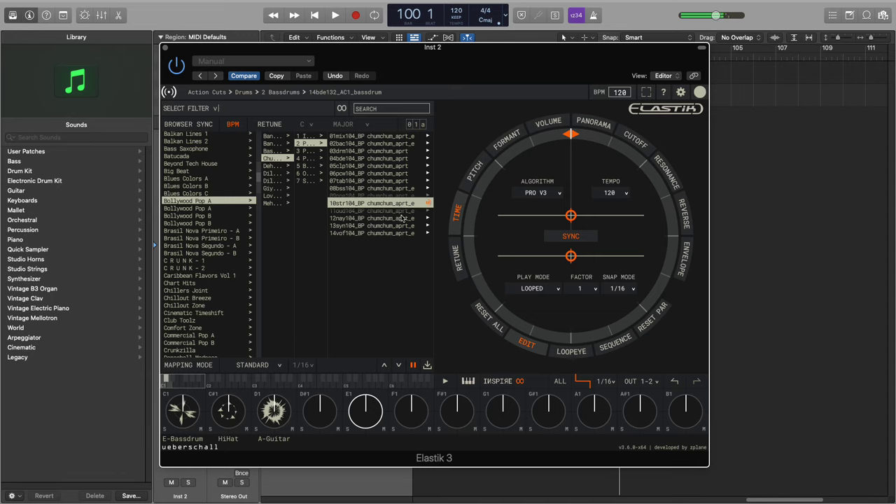
{"action": "left_click", "coordinate": [411, 151]}
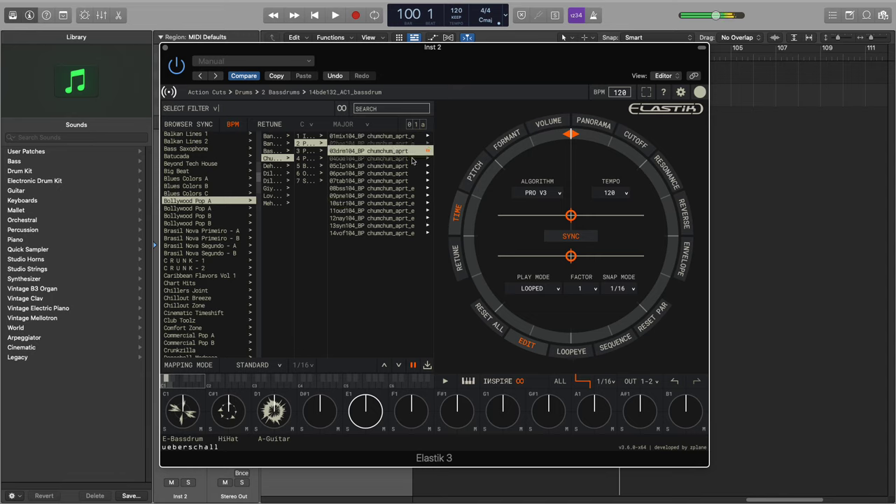
Step: Audition 02bac104_BP chumchum_cprt_e from Chumchum's Part C and 07tab104_BP chumchum_bri from its Bridge
{"action": "left_click", "coordinate": [324, 158]}
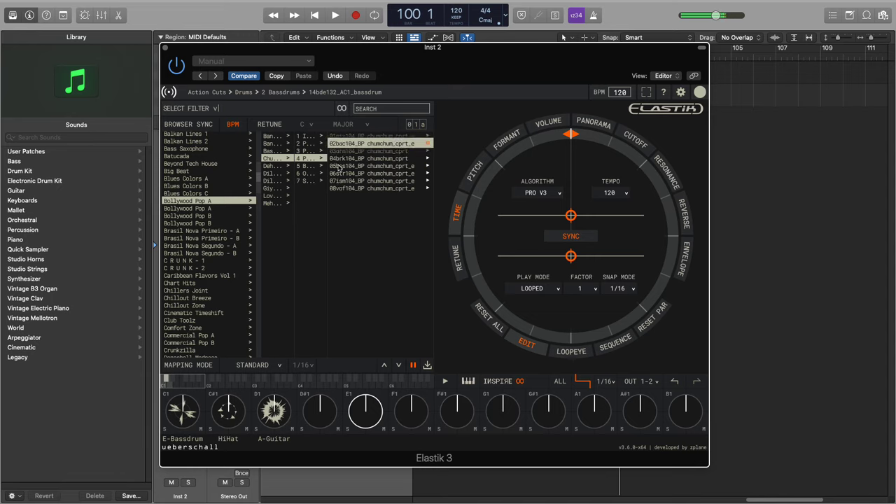
{"action": "left_click", "coordinate": [316, 167]}
{"action": "left_click", "coordinate": [405, 181]}
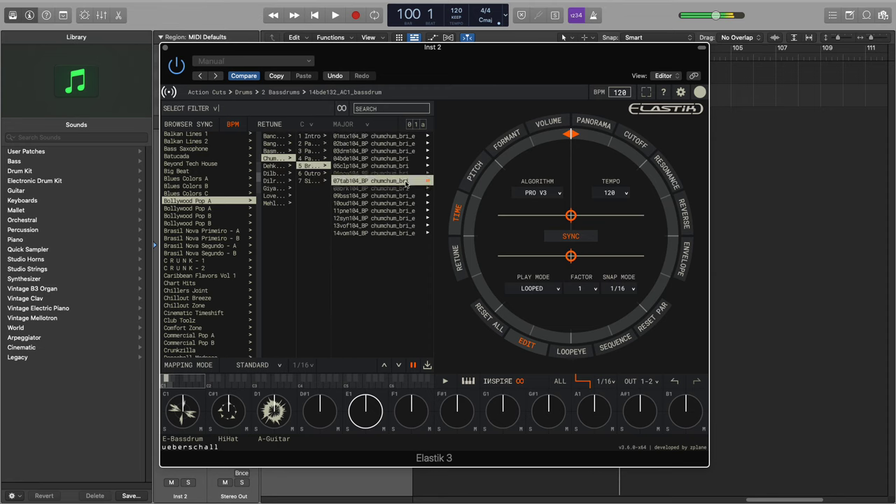
Step: Audition the 09bss104, 07tab104 and 11pne104 loops from Chumchum's Bridge
{"action": "left_click", "coordinate": [388, 198]}
{"action": "left_click", "coordinate": [388, 181]}
{"action": "left_click", "coordinate": [390, 210]}
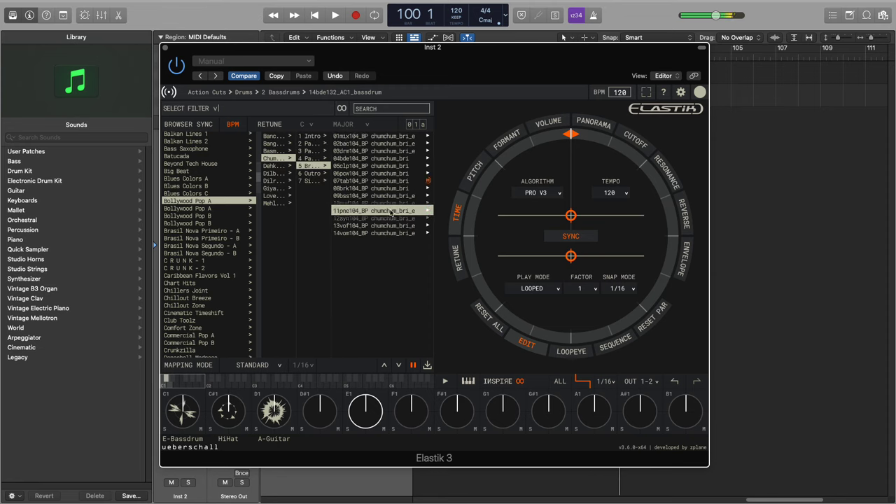
Step: Open Part B of Dilbar in Bollywood Pop A and audition its 08gta083, 11syn083, 12arp083 and 02bac083 loops
{"action": "left_click", "coordinate": [280, 173]}
{"action": "left_click", "coordinate": [329, 158]}
{"action": "left_click", "coordinate": [389, 173]}
{"action": "left_click", "coordinate": [399, 189]}
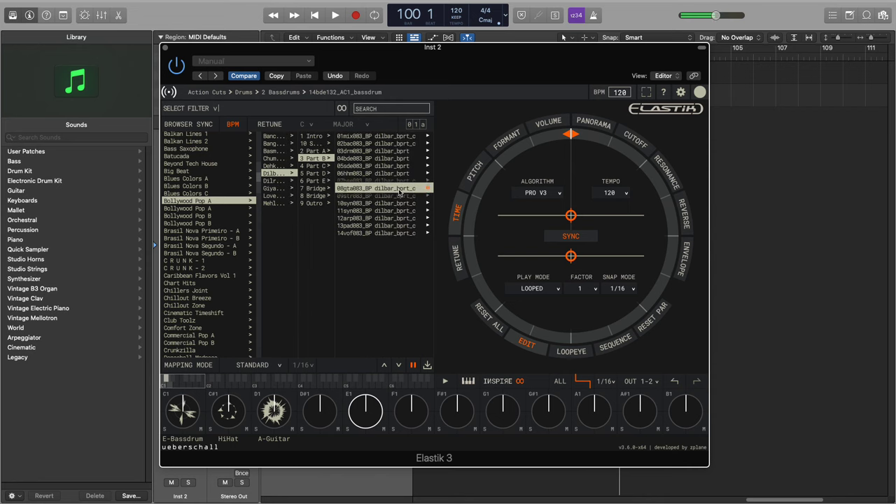
{"action": "left_click", "coordinate": [400, 211]}
{"action": "left_click", "coordinate": [404, 218]}
{"action": "left_click", "coordinate": [400, 143]}
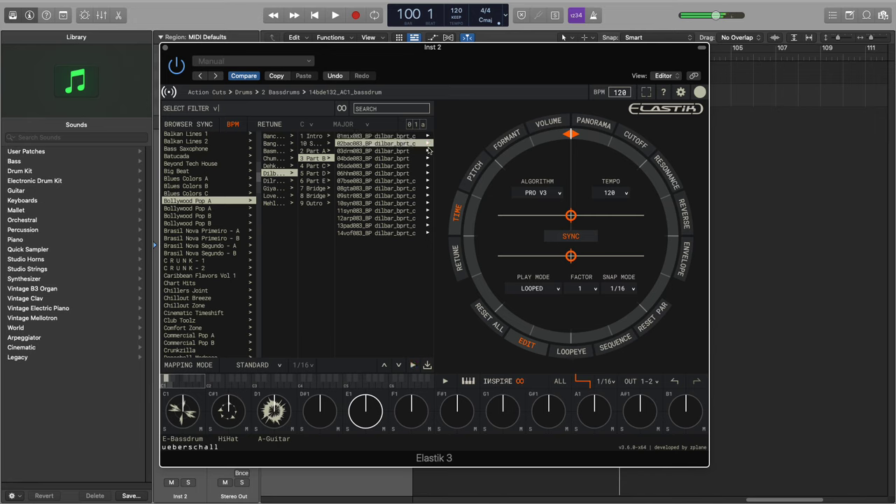
Step: Audition Dilbar Part B's 09str083, 06hhm083, 05sde083, 04bde083, 03drm083, 08gta083 and 07bse083 loops one after another
{"action": "left_click", "coordinate": [413, 196]}
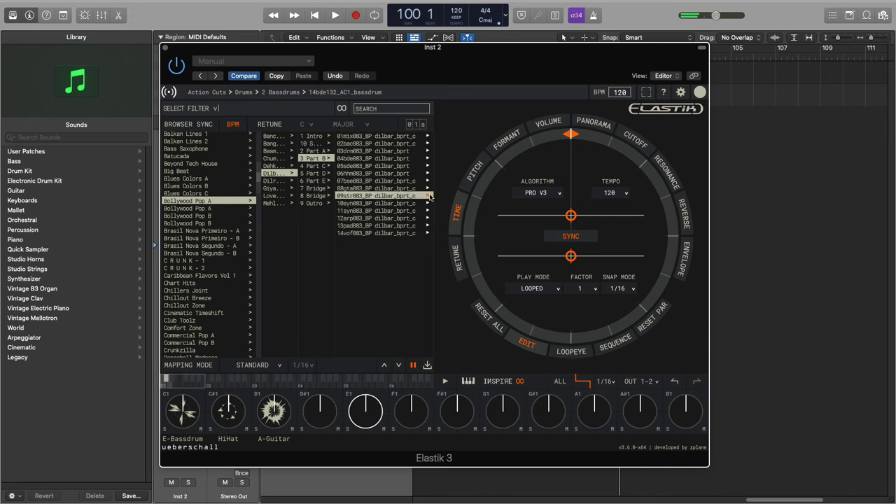
{"action": "left_click", "coordinate": [426, 173]}
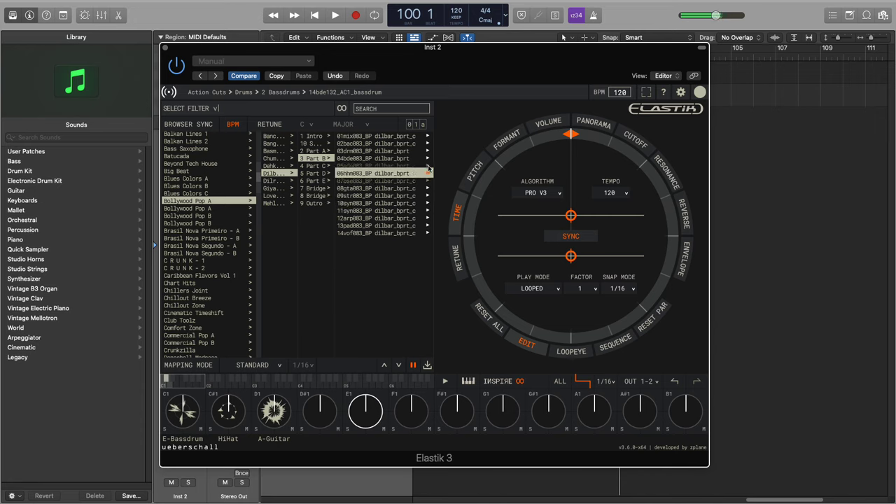
{"action": "left_click", "coordinate": [428, 166]}
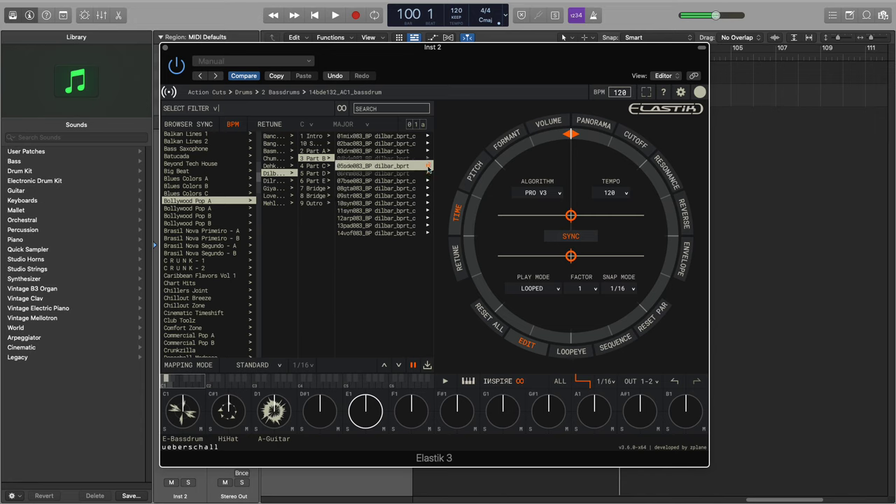
{"action": "left_click", "coordinate": [428, 159]}
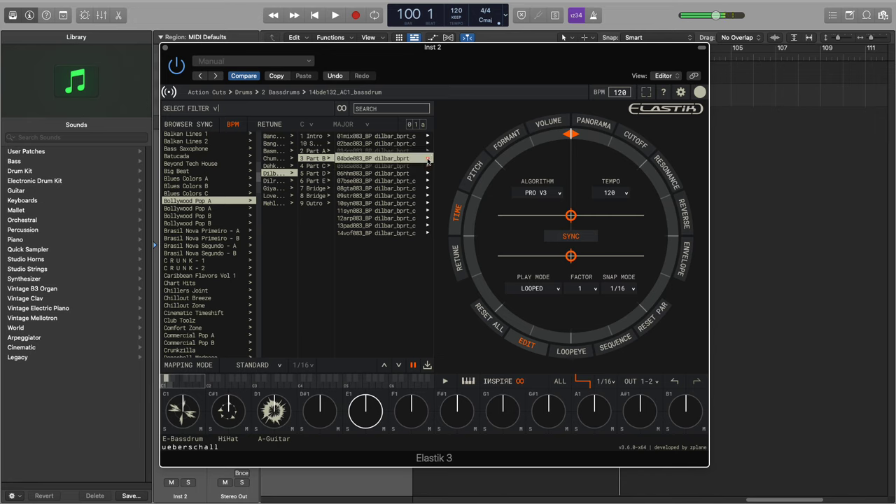
{"action": "left_click", "coordinate": [429, 151]}
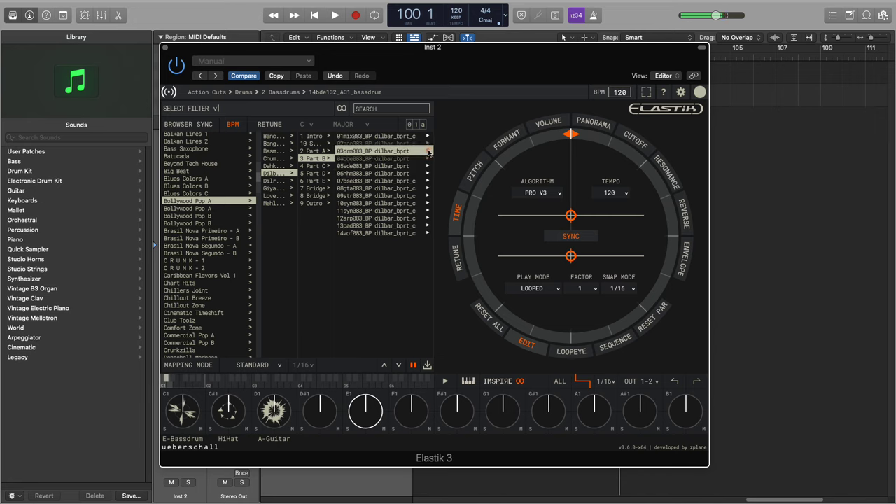
{"action": "left_click", "coordinate": [429, 189]}
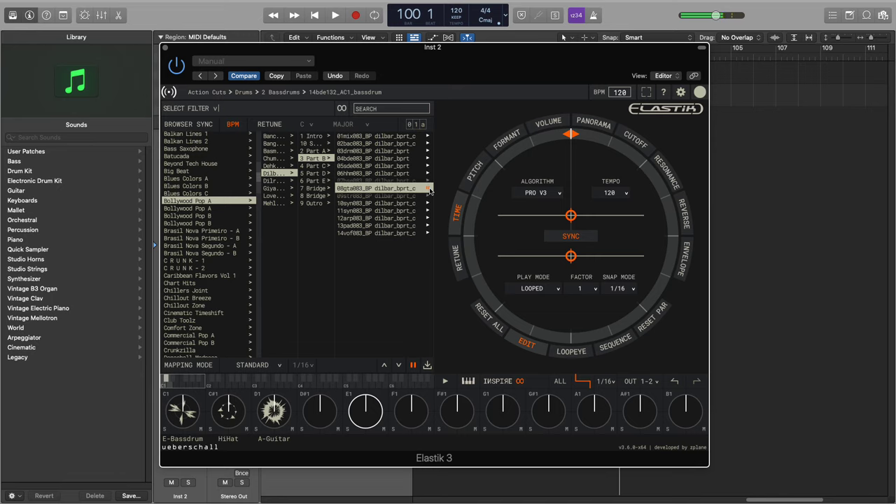
{"action": "left_click", "coordinate": [429, 181]}
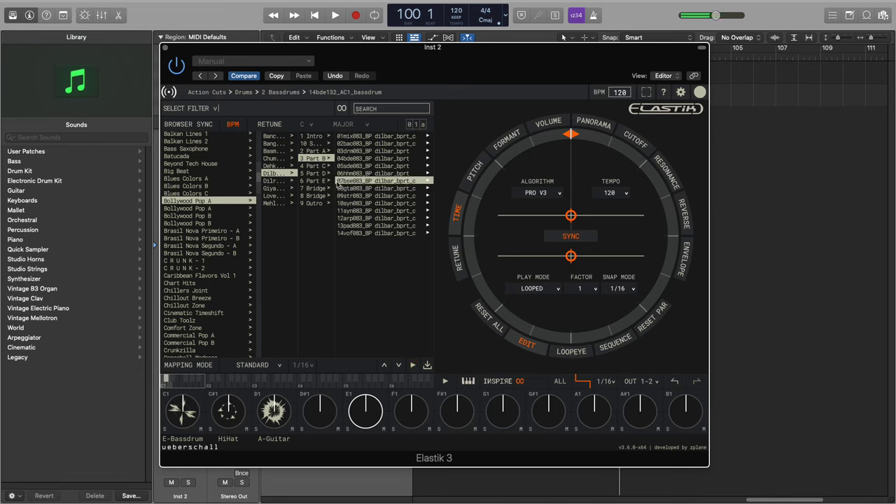
Step: Open Dilbar's Part C, audition 03drm083, 06prc083 and 09str083, and stop the preview
{"action": "left_click", "coordinate": [323, 166]}
{"action": "left_click", "coordinate": [427, 149]}
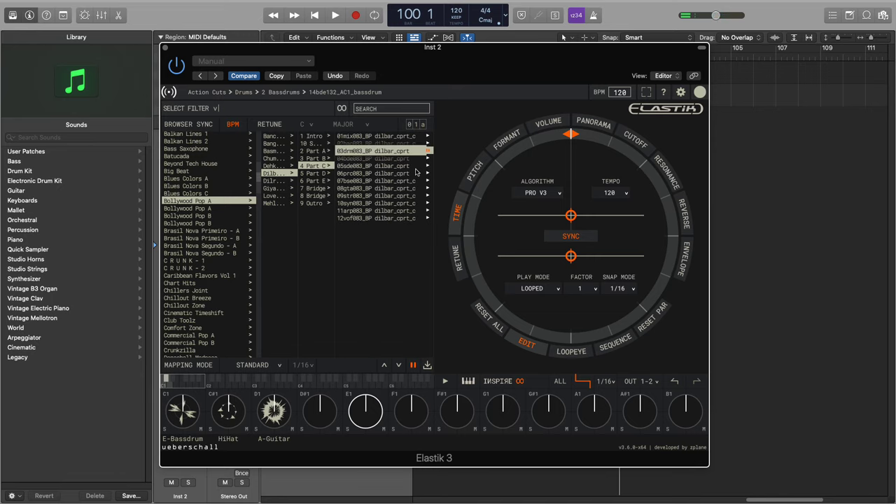
{"action": "left_click", "coordinate": [416, 173]}
{"action": "left_click", "coordinate": [403, 197]}
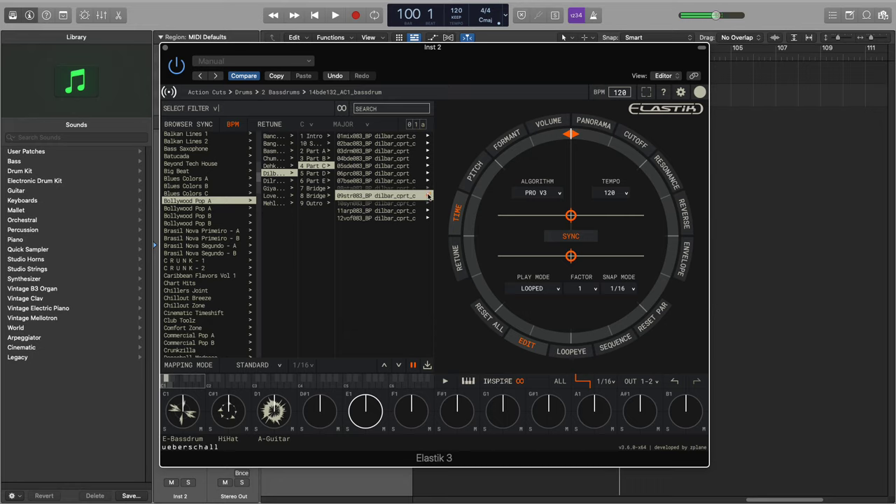
{"action": "left_click", "coordinate": [428, 196]}
Step: In the second Bollywood Pop B bank, audition 04bde086_BP sajan_bri from Sajan's Bridge and open Sajan's Single Sounds
{"action": "left_click", "coordinate": [230, 224]}
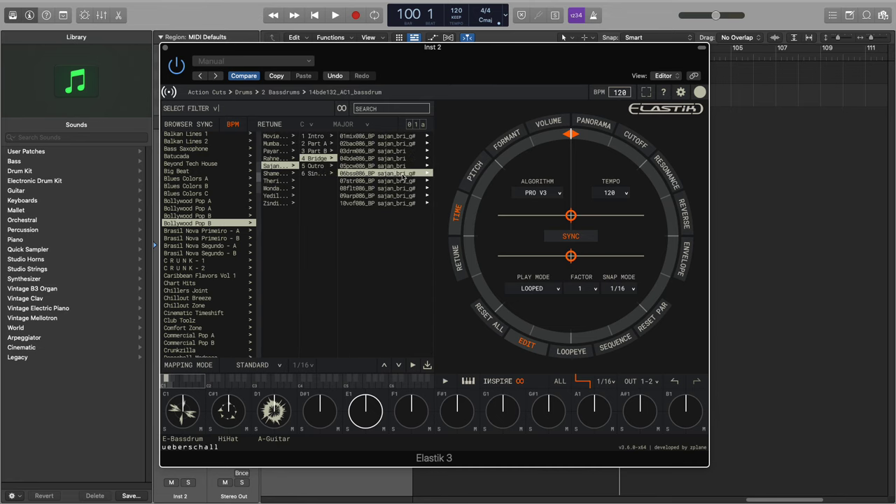
{"action": "left_click", "coordinate": [428, 158]}
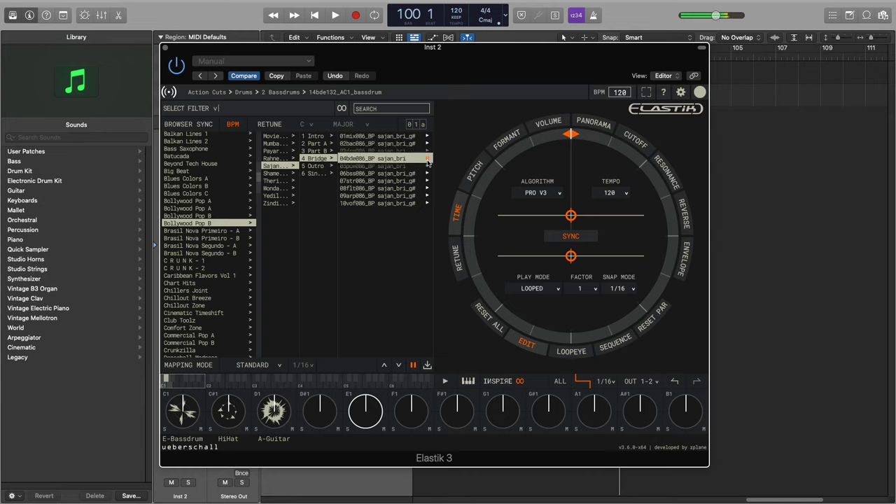
{"action": "left_click", "coordinate": [333, 174]}
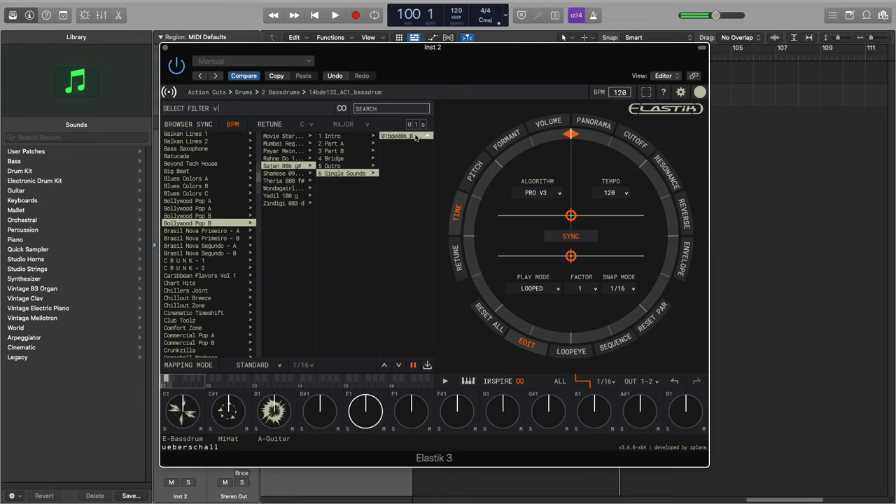
Step: Open the Bridge of Theria 080 f# and audition its 03drm080, 02bac080, 05clp080 and 08bss080 loops
{"action": "left_click", "coordinate": [294, 181]}
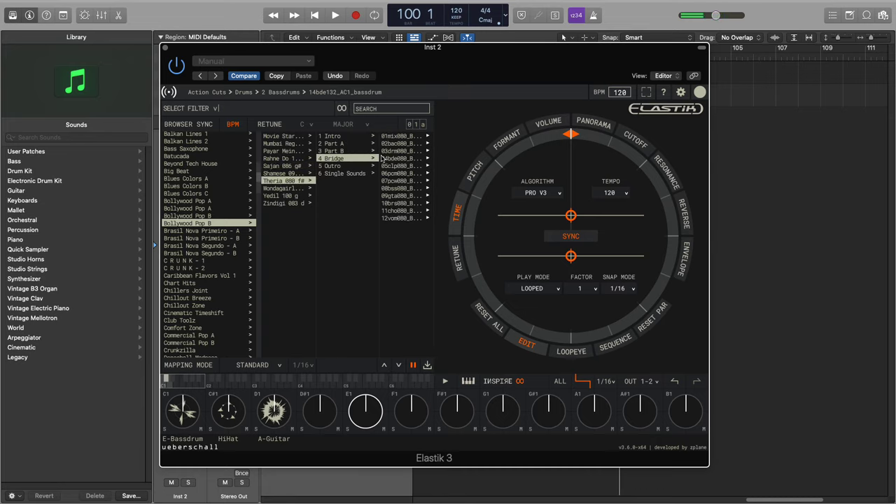
{"action": "left_click", "coordinate": [314, 158]}
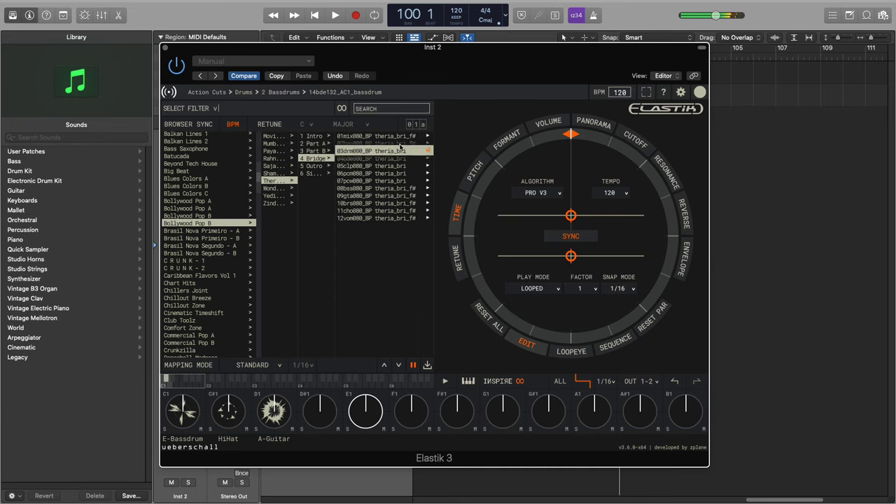
{"action": "left_click", "coordinate": [421, 144]}
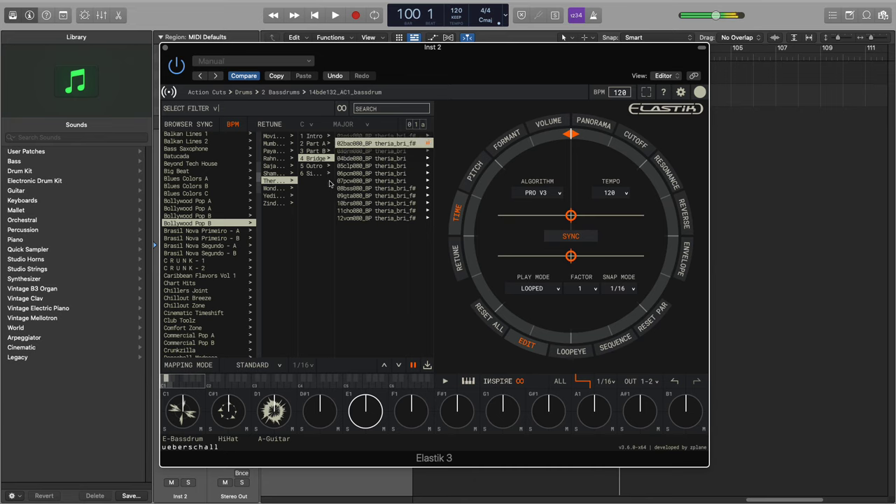
{"action": "left_click", "coordinate": [399, 166]}
{"action": "left_click", "coordinate": [398, 188]}
Step: Open the third part of 10 Chorando 085 D in Brasil Nova Primeiro - B and audition 10rom085_BNP_chorando_3 and the 15bse085 loop
{"action": "left_click", "coordinate": [213, 239]}
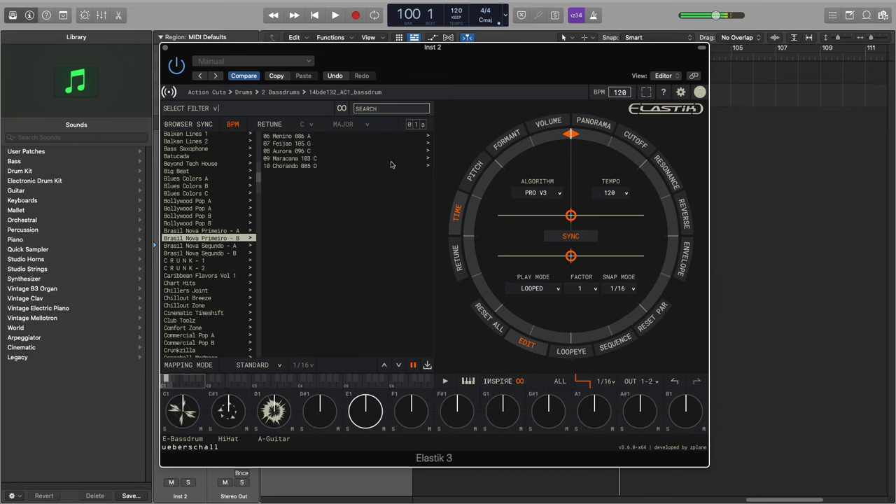
{"action": "left_click", "coordinate": [392, 165]}
{"action": "left_click", "coordinate": [392, 151]}
{"action": "left_click", "coordinate": [412, 165]}
{"action": "left_click", "coordinate": [418, 204]}
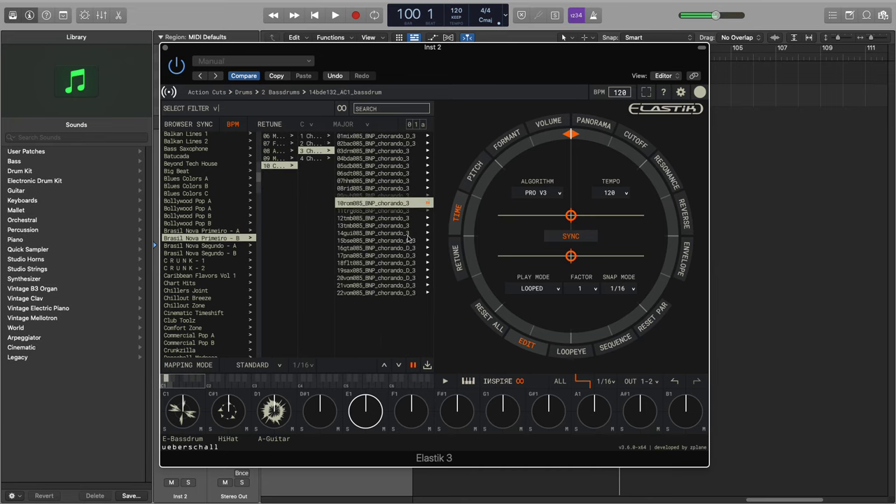
{"action": "left_click", "coordinate": [408, 240]}
Step: Open the third part of 02 Gengibre 131 E in Brasil Nova Segundo - A and audition 09tom131_BNS_gengibre_3
{"action": "left_click", "coordinate": [210, 245]}
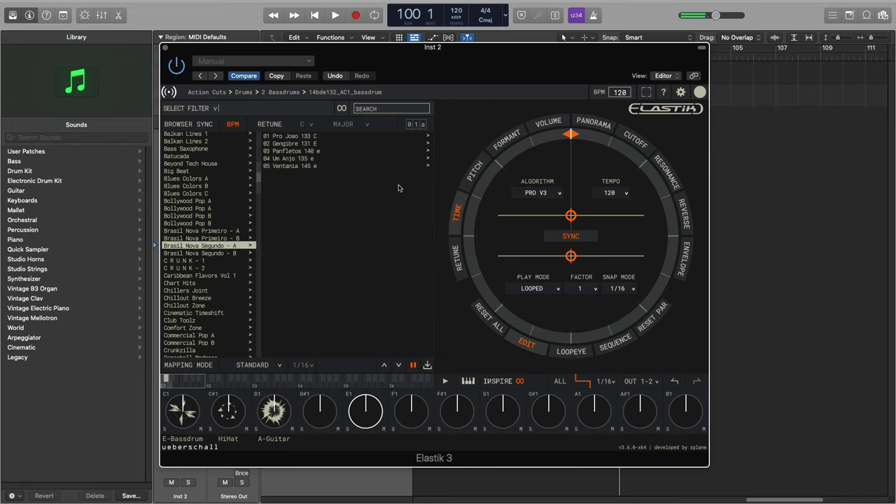
{"action": "left_click", "coordinate": [277, 142]}
{"action": "left_click", "coordinate": [312, 151]}
{"action": "left_click", "coordinate": [395, 166]}
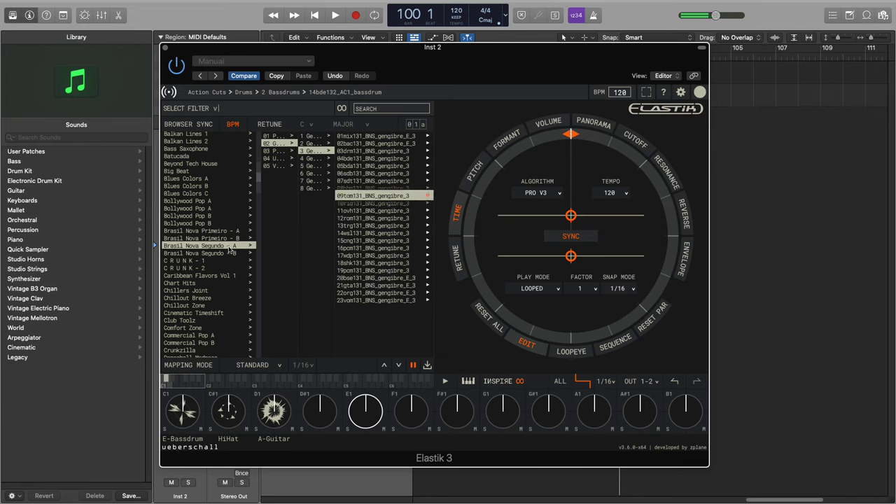
Step: Open part 05 of Keep It Dirty in the CRUNK - 2 bank and audition 01bde120_CK_keep it dirty_s_2 and 03hhc120_CK_keep it dirty_s_2
{"action": "left_click", "coordinate": [210, 268]}
{"action": "left_click", "coordinate": [270, 159]}
{"action": "left_click", "coordinate": [388, 167]}
{"action": "left_click", "coordinate": [414, 152]}
{"action": "left_click", "coordinate": [416, 167]}
{"action": "left_click", "coordinate": [403, 137]}
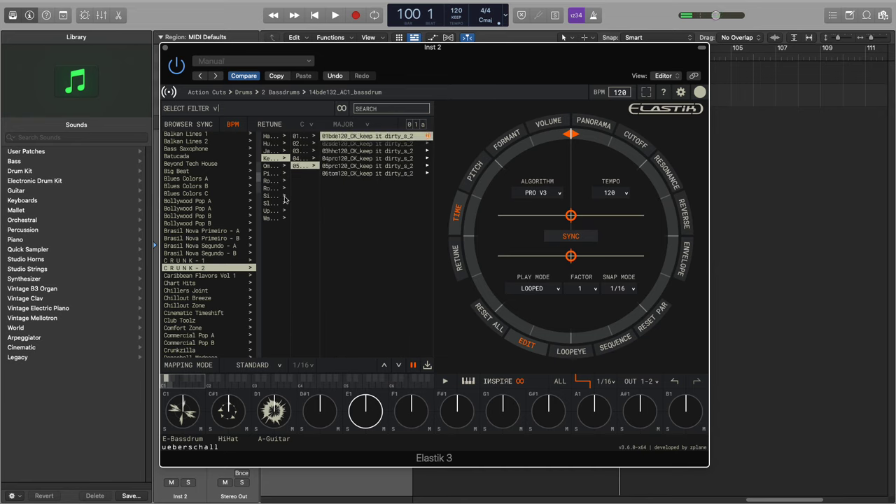
{"action": "left_click", "coordinate": [329, 150]}
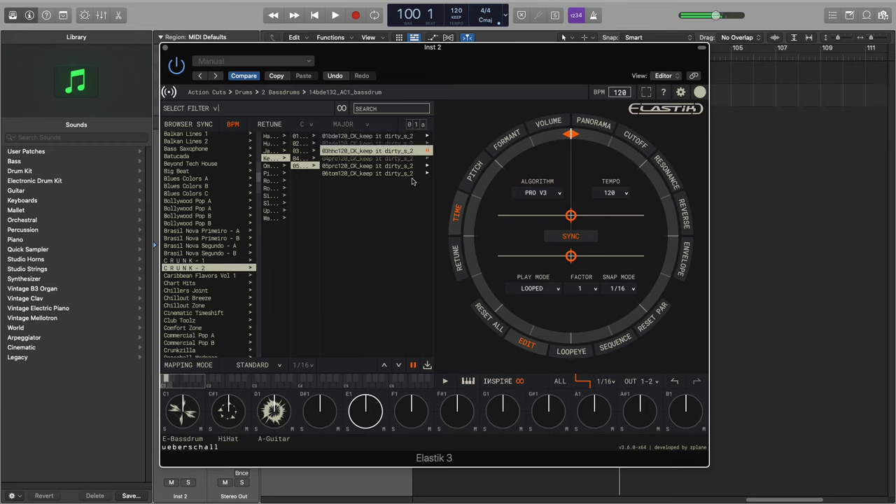
Step: Open 2 - Mont Dos 135 f# under Montuno in Caribbean Flavors Vol 1 and audition loops from its first subfolder
{"action": "left_click", "coordinate": [200, 275]}
{"action": "left_click", "coordinate": [277, 195]}
{"action": "left_click", "coordinate": [349, 143]}
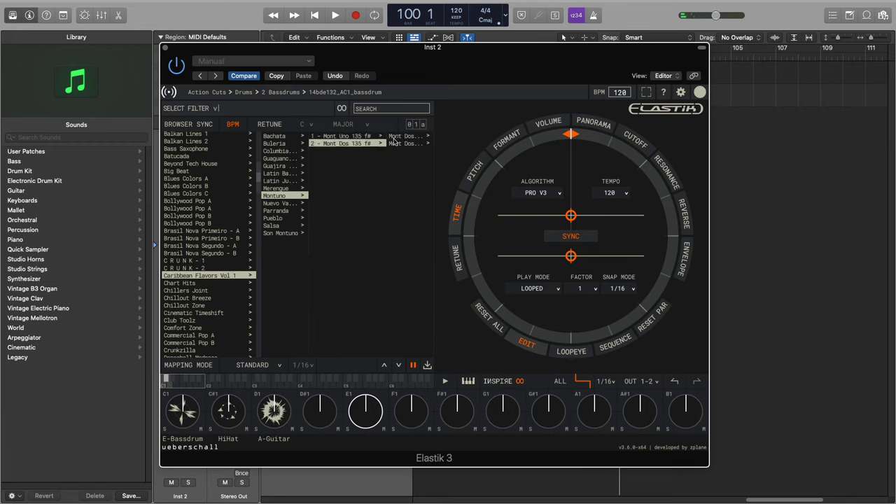
{"action": "left_click", "coordinate": [394, 136]}
{"action": "left_click", "coordinate": [402, 150]}
{"action": "left_click", "coordinate": [355, 203]}
Step: In Chillout Breeze, audition 04bde108 COB_night kiss_A_g from Night Kiss 108 g and open 2 Rocket Ride B 077 b
{"action": "left_click", "coordinate": [203, 297]}
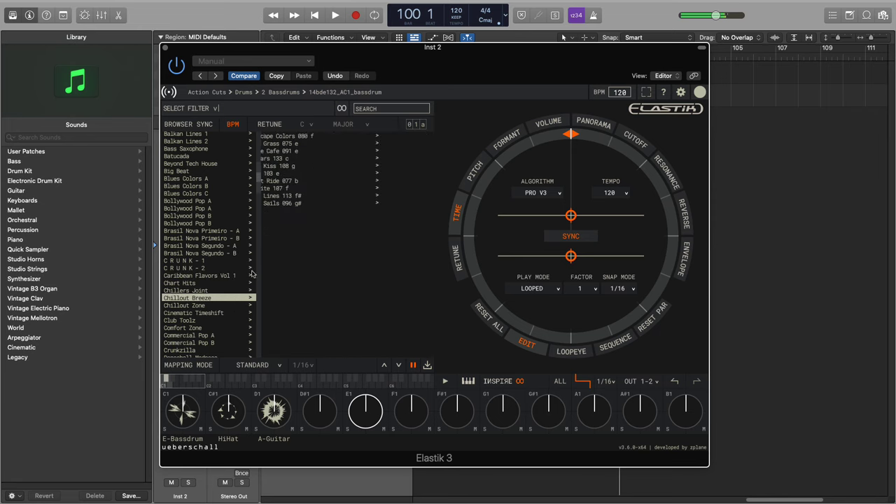
{"action": "left_click", "coordinate": [301, 166]}
{"action": "left_click", "coordinate": [397, 140]}
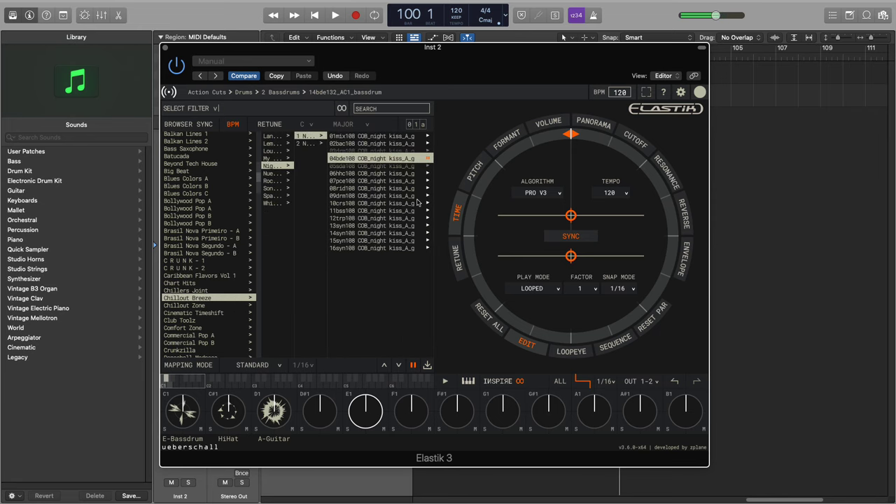
{"action": "left_click", "coordinate": [273, 180]}
{"action": "left_click", "coordinate": [329, 142]}
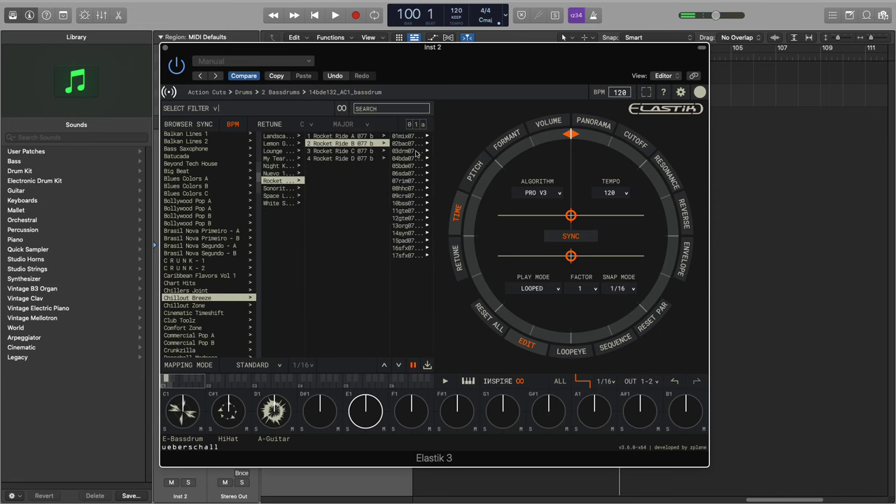
Step: In Cinematic Timeshift's Accents, audition 16sfx120_mysterious accents_s_6 from Mysterious 6 and open Scary 2
{"action": "left_click", "coordinate": [215, 312]}
{"action": "left_click", "coordinate": [266, 135]}
{"action": "left_click", "coordinate": [296, 159]}
{"action": "left_click", "coordinate": [393, 210]}
{"action": "left_click", "coordinate": [295, 210]}
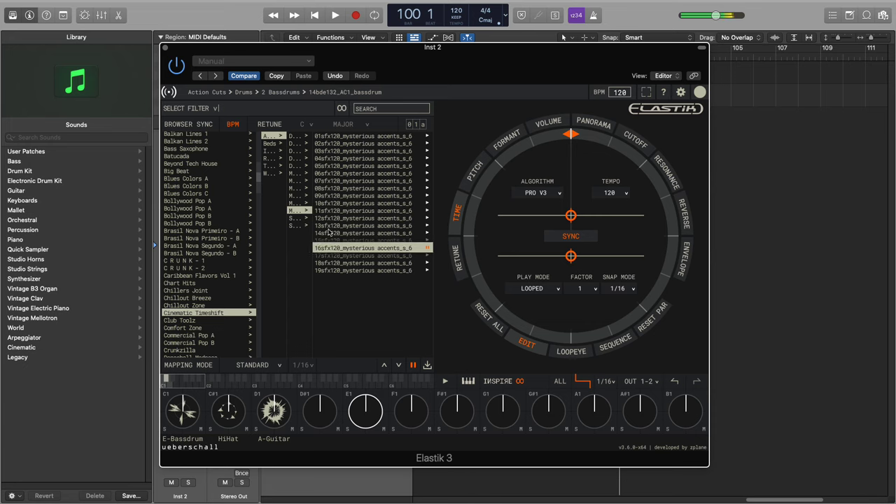
{"action": "left_click", "coordinate": [296, 226]}
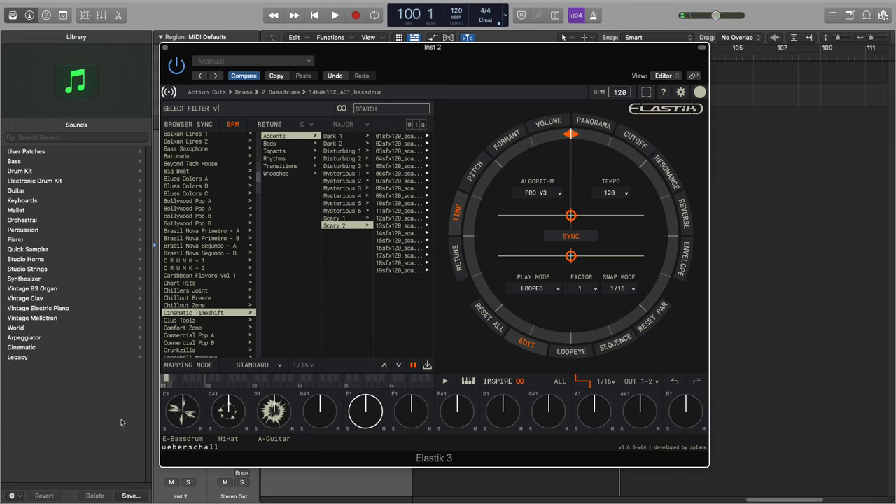
Step: Open CT Single Sounds in the Club Toolz bank and audition sounds from its keys and pads category
{"action": "left_click_drag", "start_coordinate": [258, 186], "coordinate": [257, 195]}
{"action": "left_click", "coordinate": [184, 216]}
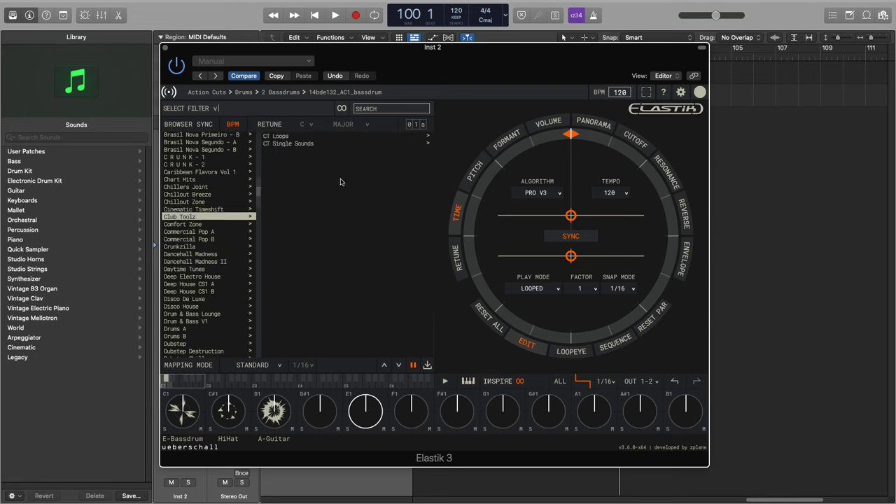
{"action": "left_click", "coordinate": [334, 143]}
{"action": "left_click", "coordinate": [343, 150]}
{"action": "left_click", "coordinate": [364, 151]}
{"action": "left_click", "coordinate": [391, 166]}
{"action": "left_click", "coordinate": [382, 203]}
Step: Open CT Keys Pads b and audition its sounds, including 11pno120_CT_melodic_g_s_1
{"action": "left_click", "coordinate": [354, 144]}
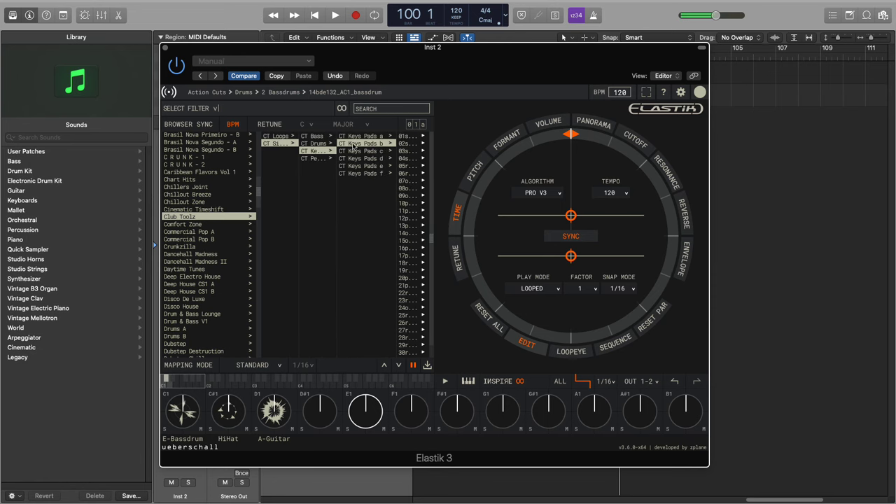
{"action": "left_click", "coordinate": [409, 153]}
{"action": "left_click", "coordinate": [399, 188]}
{"action": "left_click", "coordinate": [391, 210]}
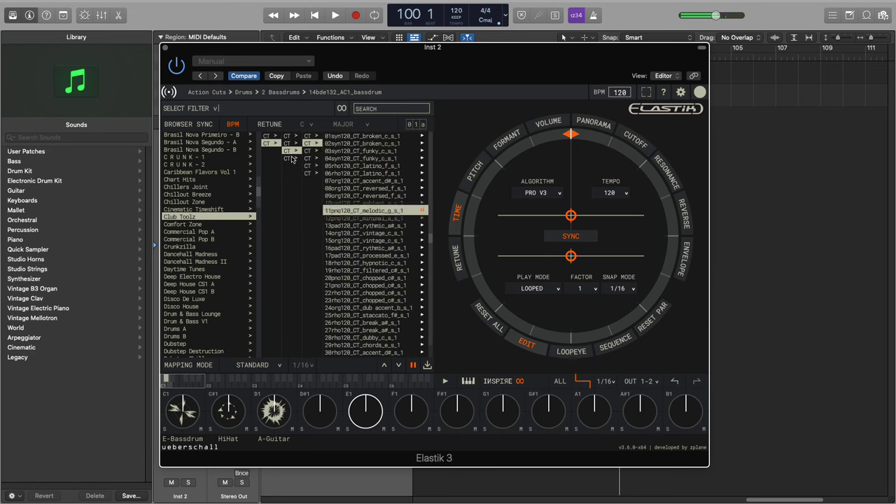
Step: Open CT Electro Perc c under the Club Toolz CT Loops and audition its fifth loop
{"action": "left_click", "coordinate": [270, 137]}
{"action": "left_click", "coordinate": [390, 166]}
{"action": "left_click", "coordinate": [419, 151]}
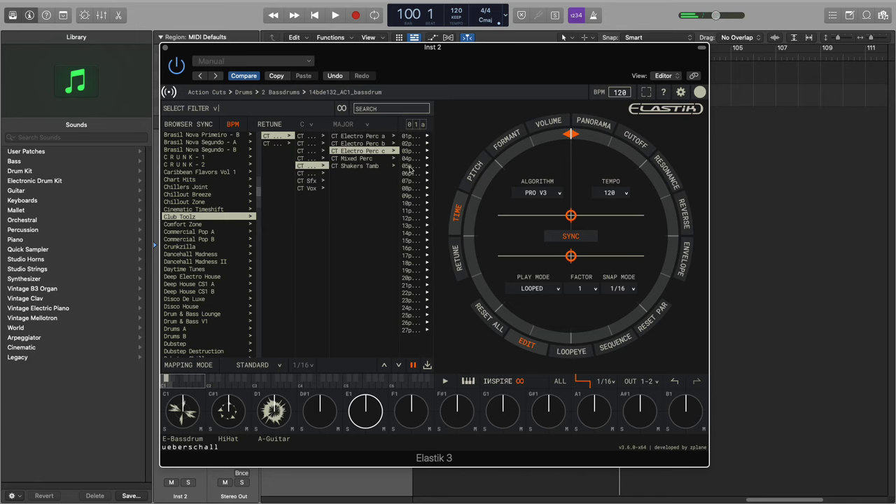
{"action": "left_click", "coordinate": [410, 166]}
Step: Open Highschool 090 e in the Commercial Pop A bank and audition third-kit loops, including 15gta090_CP_highschool_3_e and 09ovh090_CP_highschool_3
{"action": "left_click", "coordinate": [210, 232]}
{"action": "left_click", "coordinate": [280, 150]}
{"action": "left_click", "coordinate": [381, 151]}
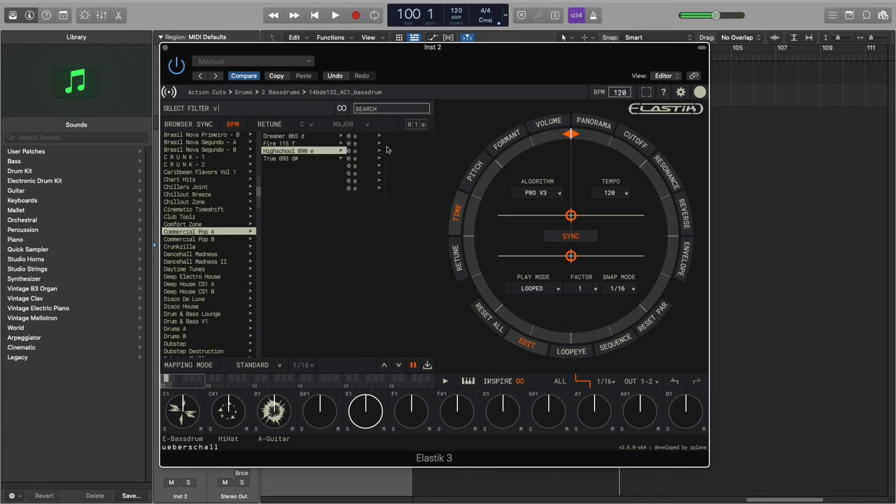
{"action": "left_click", "coordinate": [401, 156]}
{"action": "left_click", "coordinate": [397, 188]}
{"action": "left_click", "coordinate": [401, 240]}
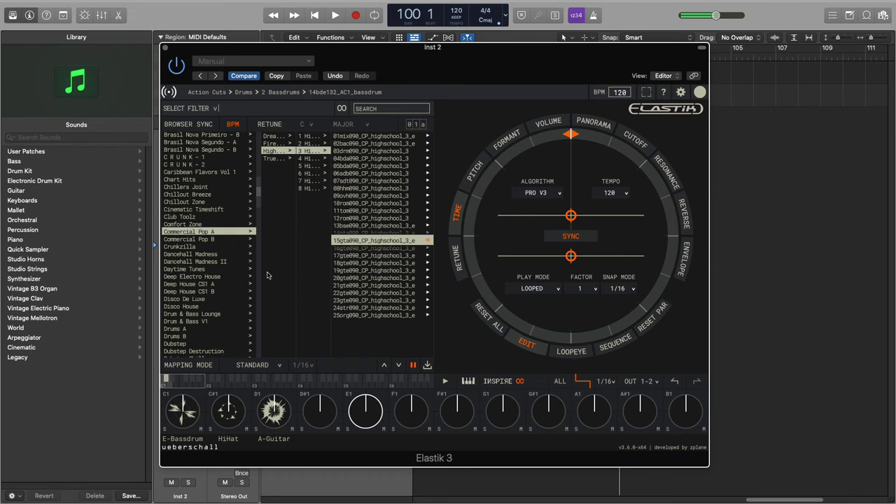
{"action": "left_click", "coordinate": [371, 195]}
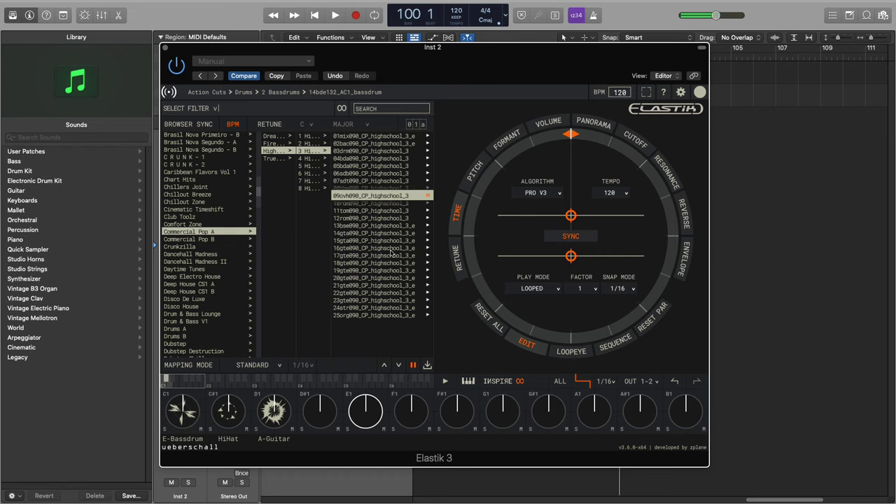
{"action": "left_click", "coordinate": [381, 285]}
Step: Open Crunkzilla Single Drums in the Crunkzilla bank and audition sounds, including 01bde145_front like muffin_s_2
{"action": "left_click", "coordinate": [215, 247]}
{"action": "left_click", "coordinate": [315, 143]}
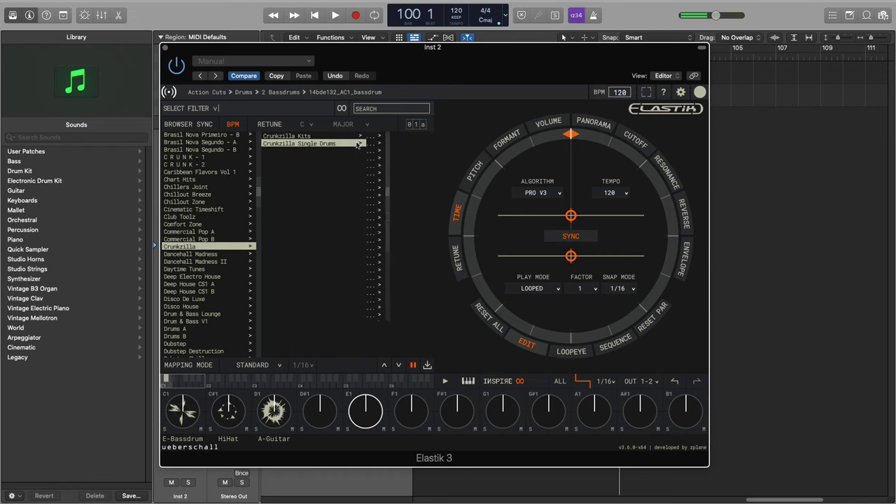
{"action": "left_click", "coordinate": [381, 225]}
{"action": "left_click", "coordinate": [415, 174]}
{"action": "left_click", "coordinate": [418, 138]}
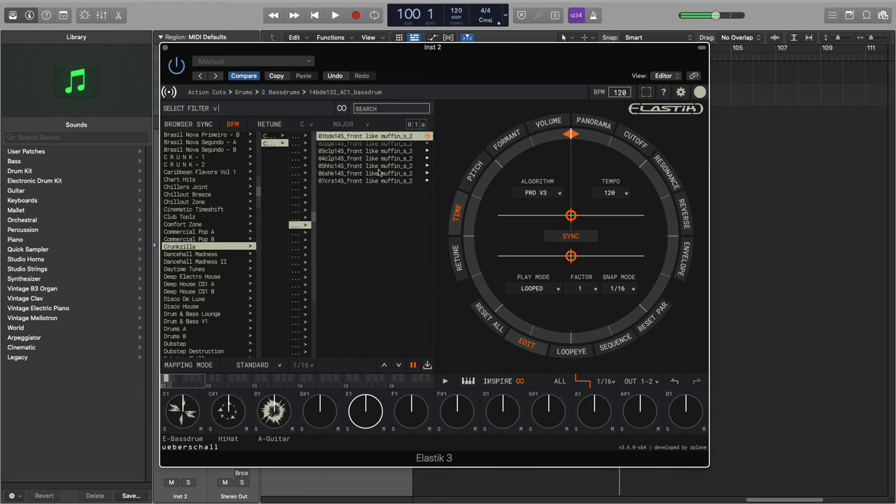
Step: Open the Dancehall Madness II bank and audition several loops from one of its kits
{"action": "left_click", "coordinate": [214, 261]}
{"action": "left_click", "coordinate": [281, 173]}
{"action": "left_click", "coordinate": [390, 240]}
{"action": "left_click", "coordinate": [398, 196]}
{"action": "left_click", "coordinate": [409, 166]}
Step: Open the piano pads in Deep Electro House's 08 Pad Loops and audition 08pad128_DEH_piano pad_e
{"action": "left_click", "coordinate": [227, 291]}
{"action": "left_click", "coordinate": [227, 276]}
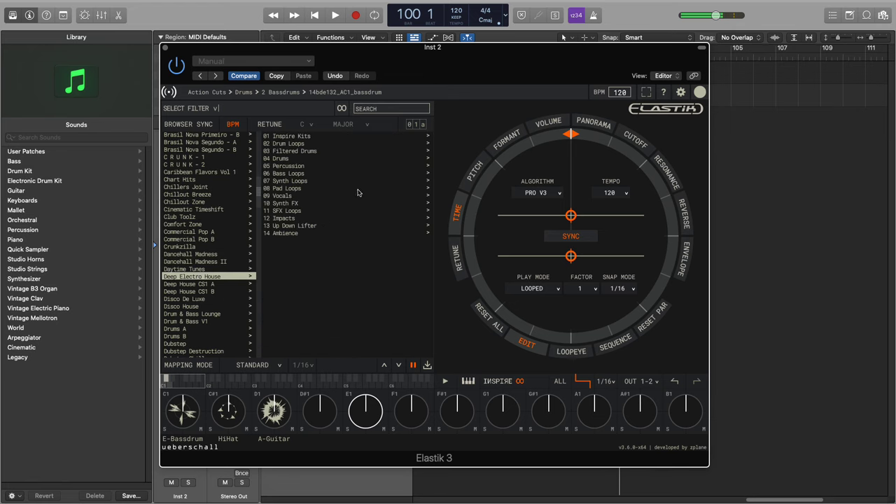
{"action": "left_click", "coordinate": [357, 189]}
{"action": "left_click", "coordinate": [346, 158]}
{"action": "left_click", "coordinate": [378, 188]}
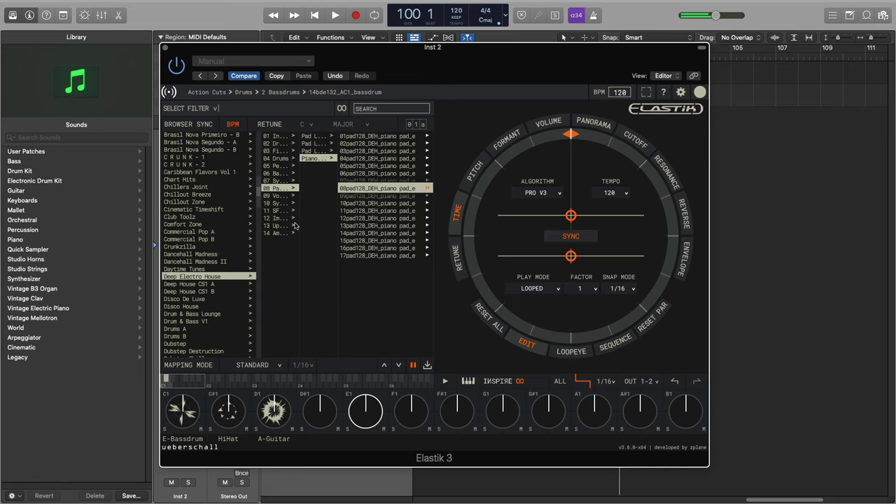
Step: Open 07 Micro Kit 123 a in Deep House CS1 B's Micro Kits and audition several of its loops
{"action": "left_click_drag", "start_coordinate": [259, 196], "coordinate": [260, 209]}
{"action": "left_click", "coordinate": [210, 298]}
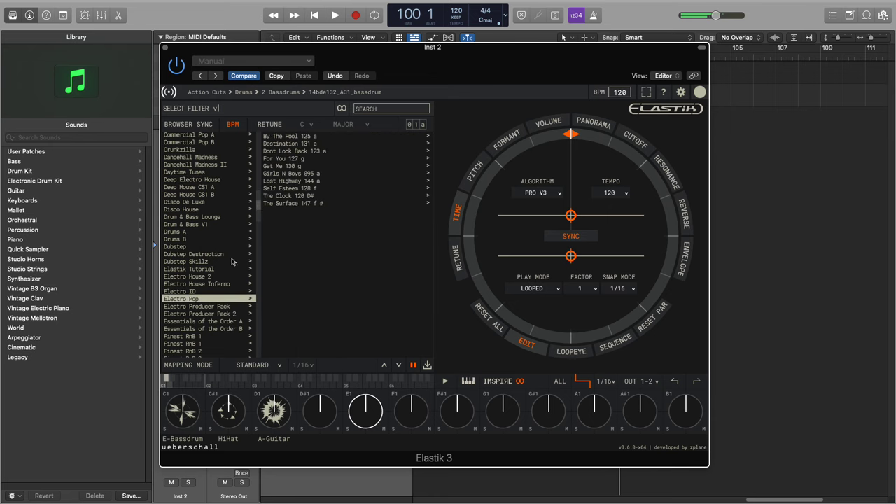
{"action": "left_click", "coordinate": [217, 195]}
{"action": "left_click", "coordinate": [371, 137]}
{"action": "left_click", "coordinate": [376, 180]}
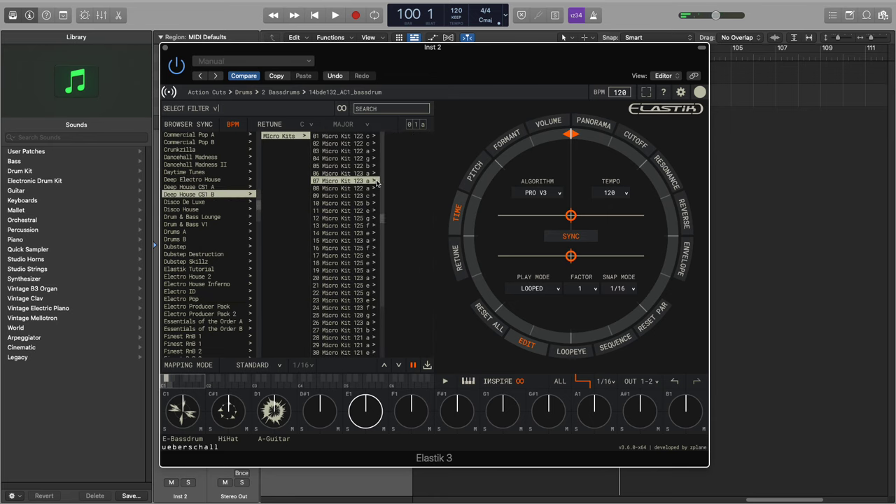
{"action": "left_click", "coordinate": [404, 174]}
{"action": "left_click", "coordinate": [405, 195]}
{"action": "left_click", "coordinate": [405, 203]}
Step: Open 13 Micro Kit 125 f and audition its loops, including 03drm125 and 13syn125 CS1_micro kit_13_f
{"action": "left_click", "coordinate": [327, 226]}
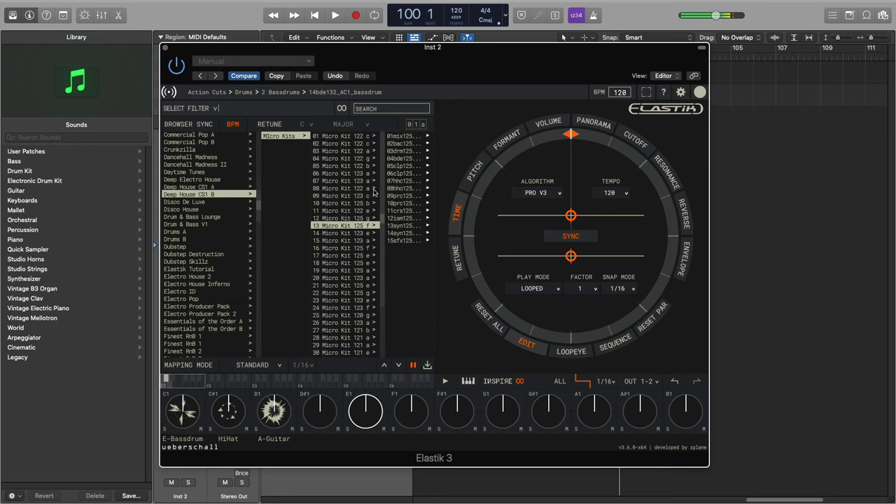
{"action": "left_click", "coordinate": [393, 172]}
{"action": "left_click", "coordinate": [397, 203]}
{"action": "left_click", "coordinate": [397, 151]}
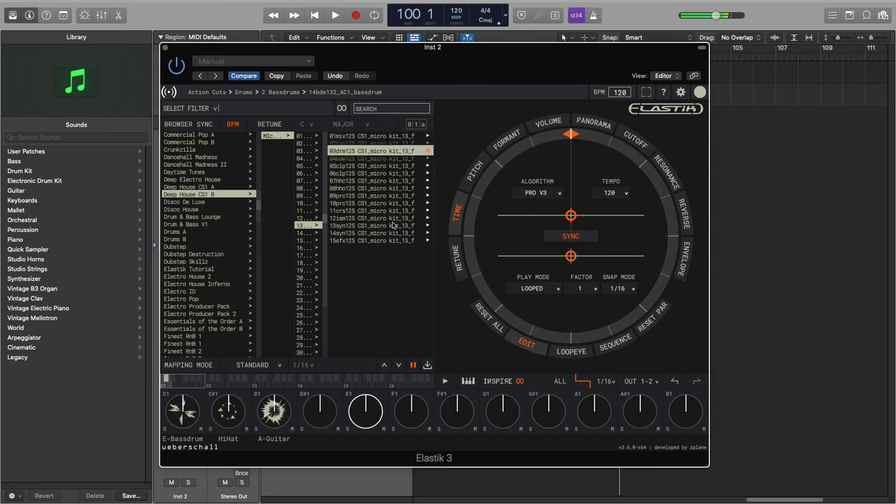
{"action": "left_click", "coordinate": [393, 227]}
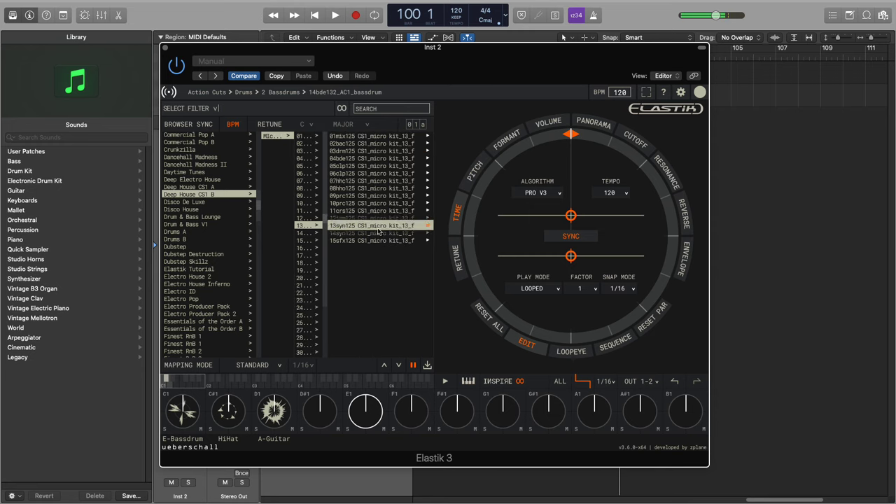
Step: Open the first Leads folder in Dubstep Destruction and audition its leads, including 11syn140 DSD_lead_1_f
{"action": "left_click", "coordinate": [218, 255]}
{"action": "left_click", "coordinate": [426, 139]}
{"action": "left_click", "coordinate": [385, 210]}
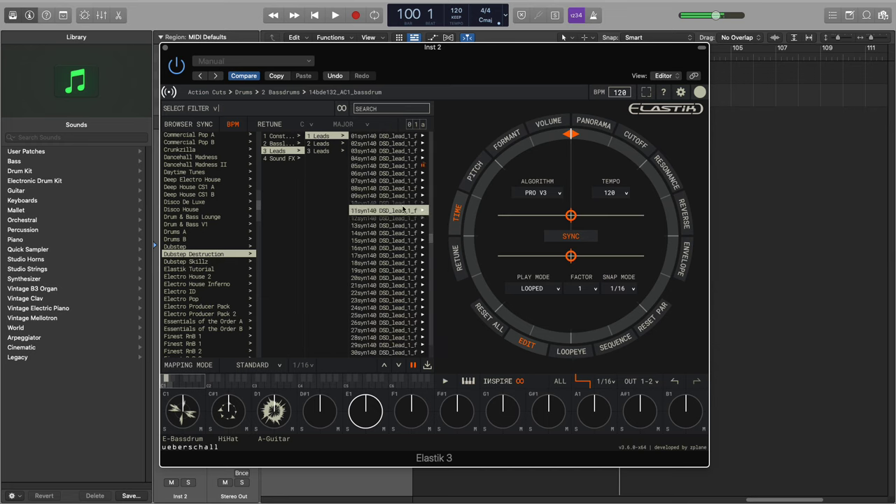
{"action": "left_click", "coordinate": [385, 300]}
Step: In Drums A's Jazz drum layers, audition 02sdb133_jazz med_02 and the third layer of Jazz med_135_10
{"action": "left_click", "coordinate": [198, 231]}
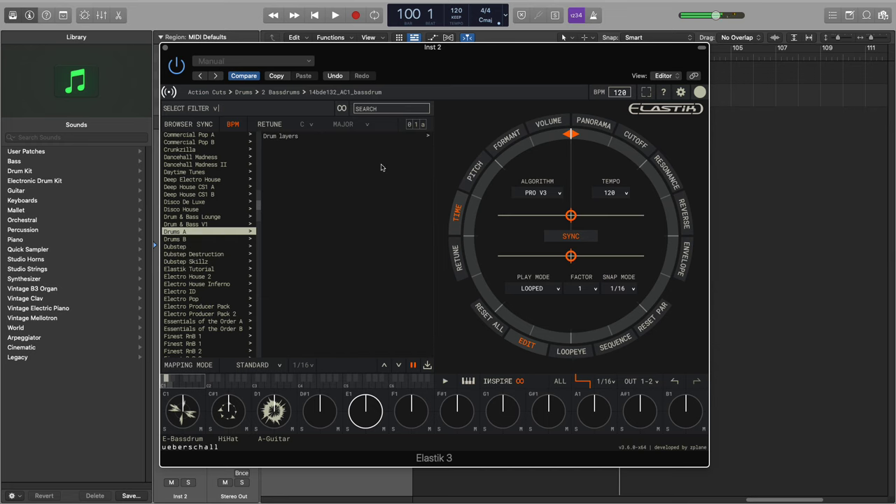
{"action": "left_click", "coordinate": [325, 137]}
{"action": "left_click", "coordinate": [338, 150]}
{"action": "left_click", "coordinate": [370, 188]}
{"action": "left_click", "coordinate": [418, 159]}
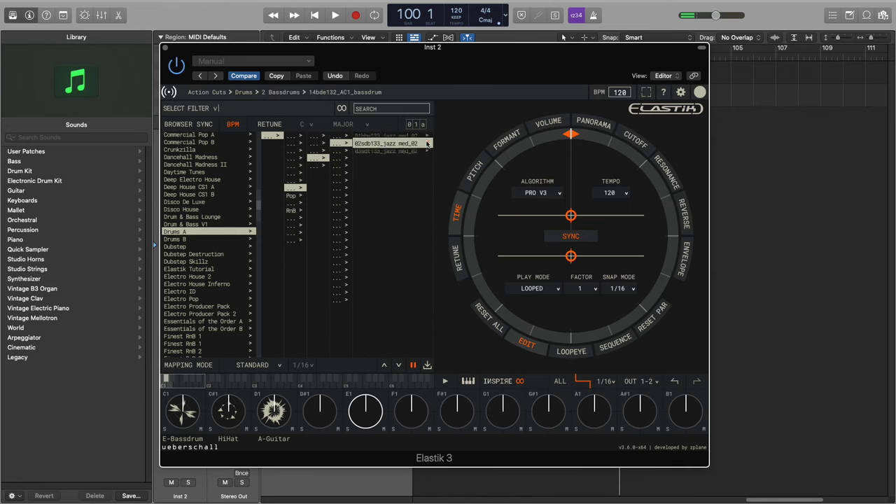
{"action": "left_click", "coordinate": [338, 204]}
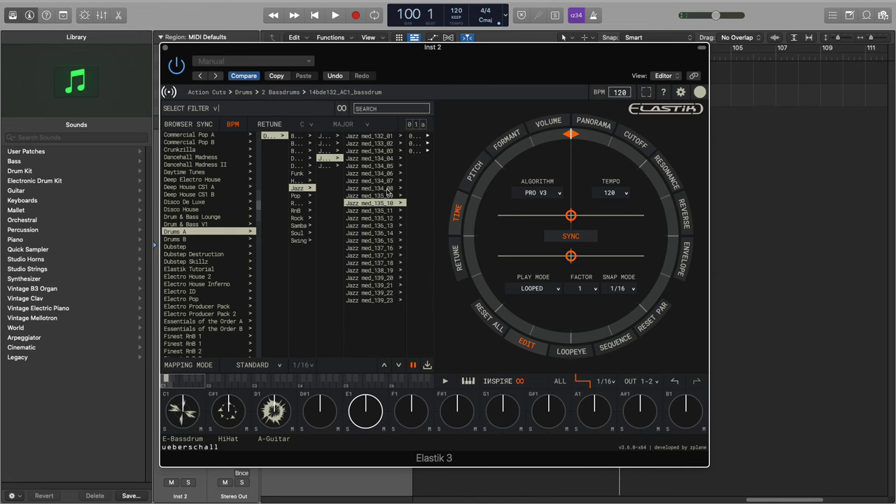
{"action": "left_click", "coordinate": [422, 152]}
Step: Open Jazz med_137_16 and audition its drum layers from 05sub137 up to 01hhm137_jazz med_16
{"action": "left_click", "coordinate": [338, 246]}
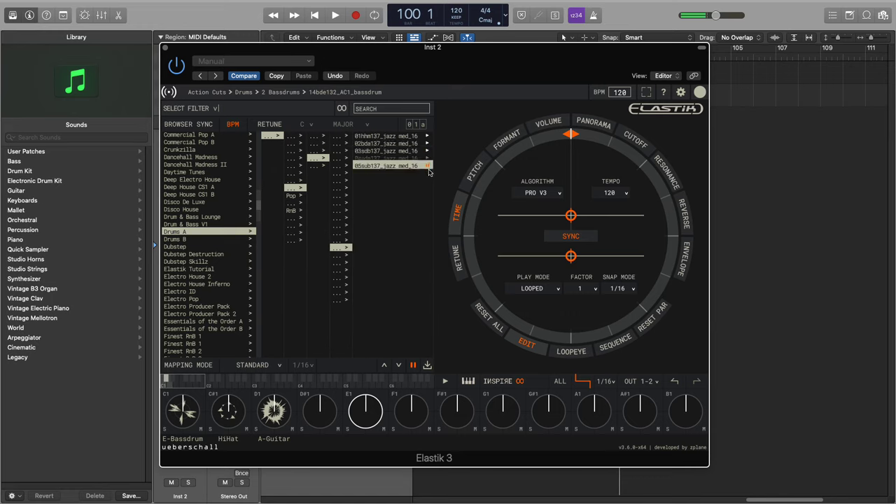
{"action": "left_click", "coordinate": [426, 159]}
{"action": "left_click", "coordinate": [426, 151]}
{"action": "left_click", "coordinate": [426, 143]}
{"action": "left_click", "coordinate": [426, 136]}
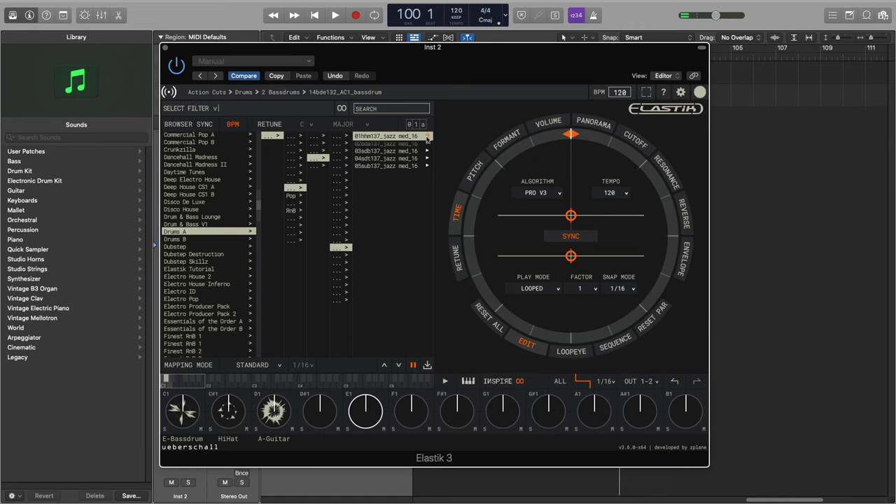
Step: Open the fifth Metal Dub 147 d# kit in the Dubstep Skillz bank and audition 13bss147 DSS Metal Dub 5 d#
{"action": "left_click", "coordinate": [206, 240]}
{"action": "left_click", "coordinate": [236, 254]}
{"action": "left_click", "coordinate": [236, 261]}
{"action": "left_click", "coordinate": [273, 180]}
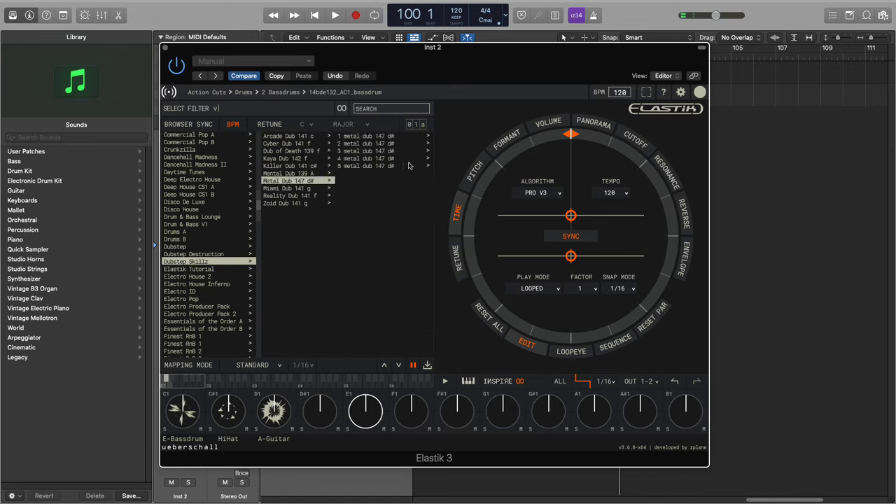
{"action": "left_click", "coordinate": [308, 166]}
{"action": "left_click", "coordinate": [371, 143]}
{"action": "left_click", "coordinate": [420, 188]}
{"action": "left_click", "coordinate": [406, 225]}
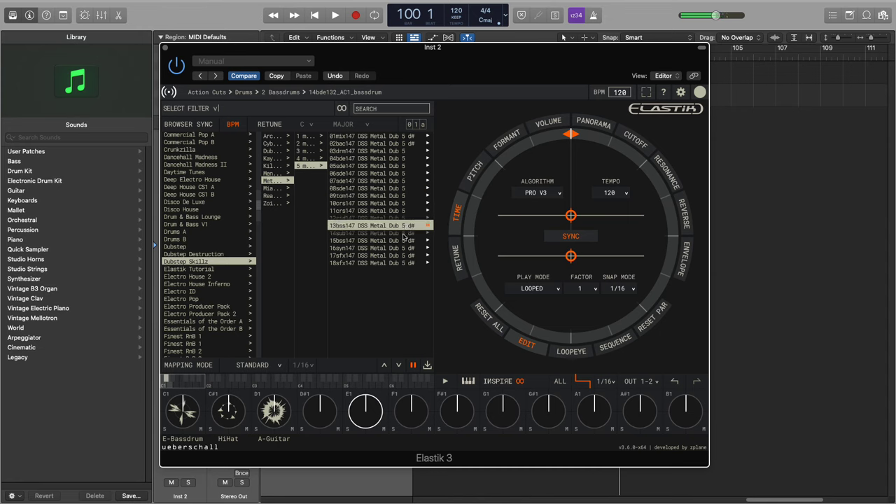
Step: Open 4 People Work It 129 a in the Electro House Inferno bank and audition 02bac129 EHI_People Work It_4_a
{"action": "left_click", "coordinate": [223, 284]}
{"action": "left_click", "coordinate": [312, 188]}
{"action": "left_click", "coordinate": [373, 159]}
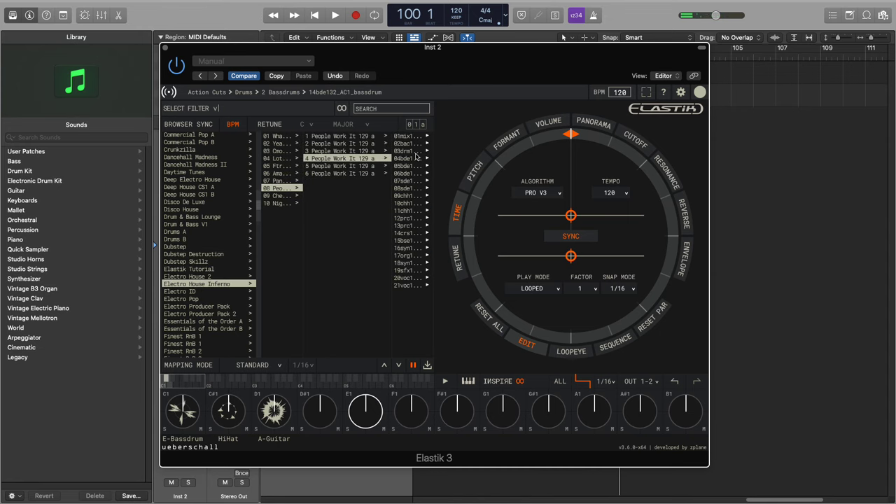
{"action": "left_click", "coordinate": [413, 159]}
{"action": "left_click", "coordinate": [408, 145]}
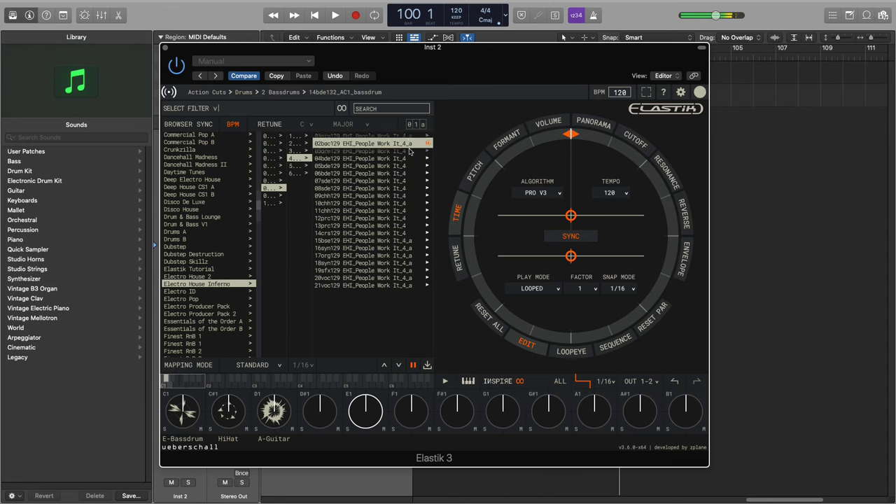
Step: Audition further People Work It_4 loops, including 04bde129, 02bac129, 01mix129 and 11chh129
{"action": "left_click", "coordinate": [403, 159]}
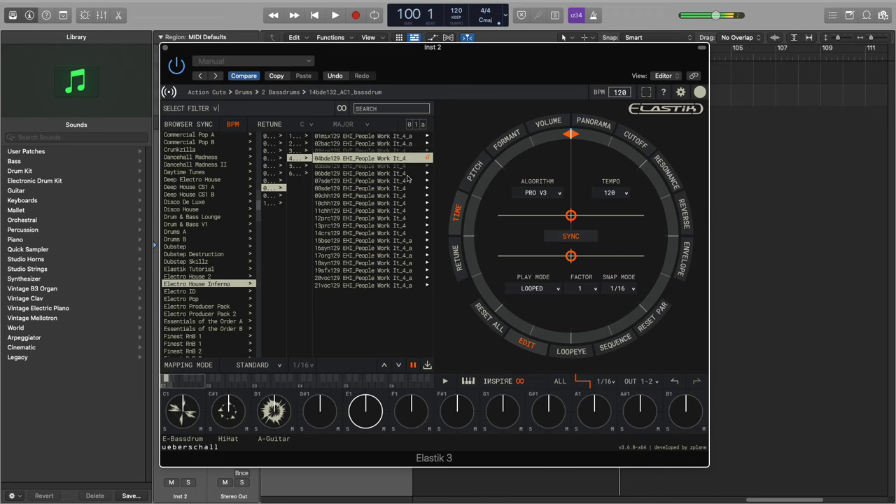
{"action": "left_click", "coordinate": [408, 180]}
{"action": "left_click", "coordinate": [409, 143]}
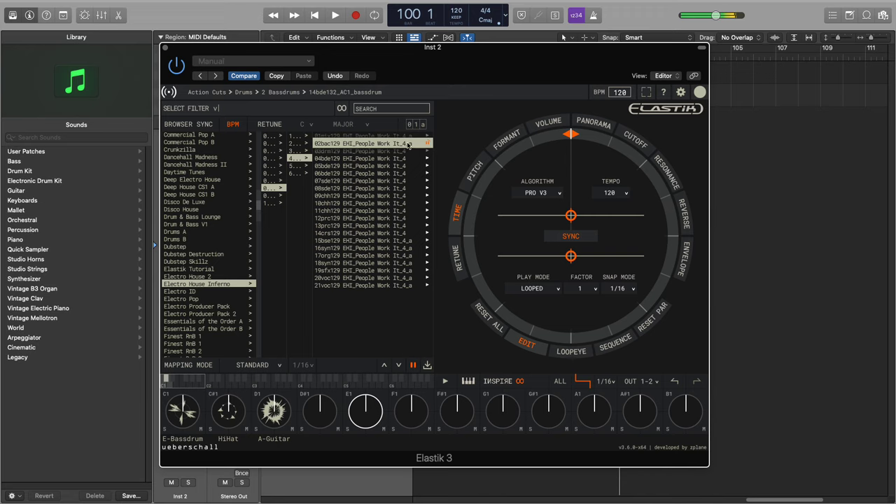
{"action": "left_click", "coordinate": [410, 137]}
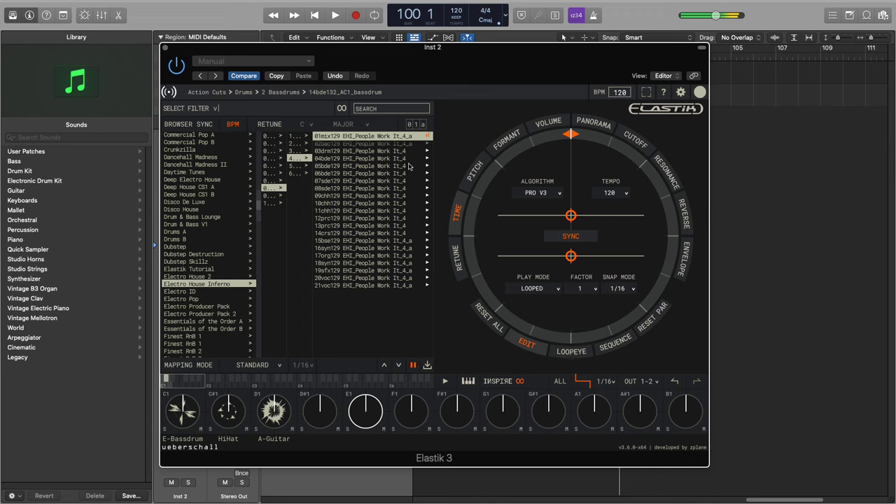
{"action": "left_click", "coordinate": [410, 166]}
{"action": "left_click", "coordinate": [415, 196]}
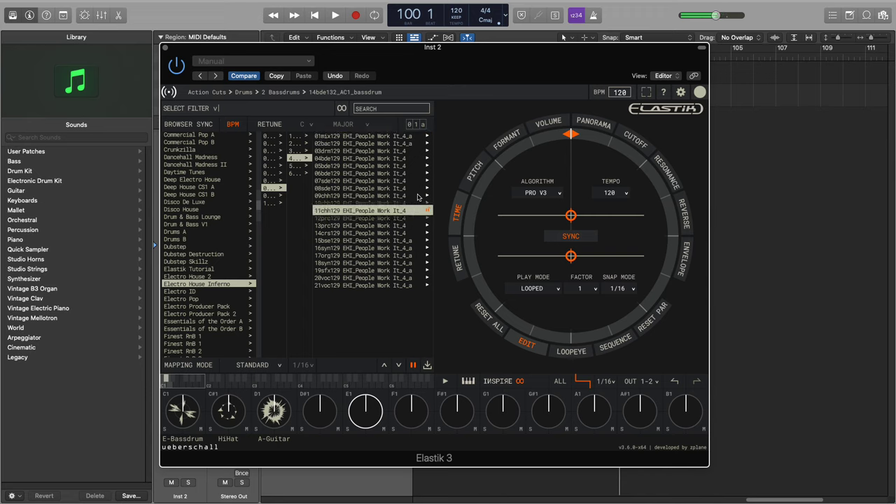
Step: Audition 15bse129 and 13prc129, and work up through the People Work It_4 drum loops to 05bde129
{"action": "left_click", "coordinate": [423, 241]}
{"action": "left_click", "coordinate": [424, 226]}
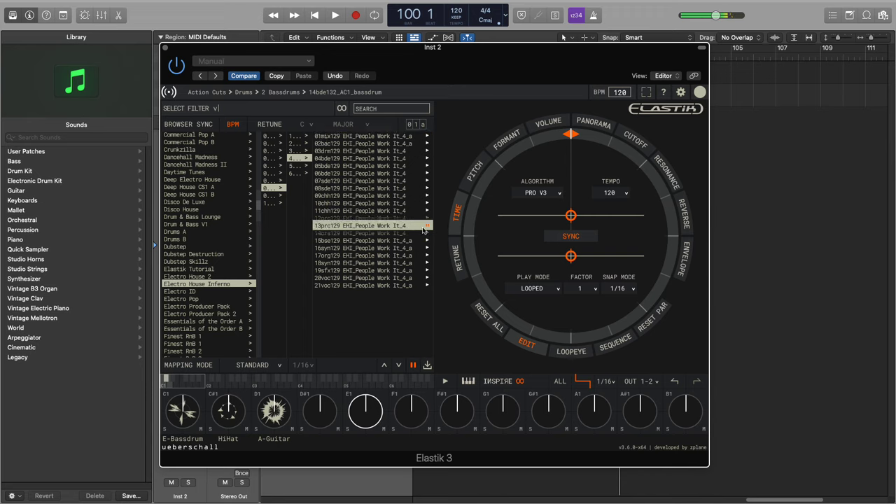
{"action": "left_click", "coordinate": [425, 210]}
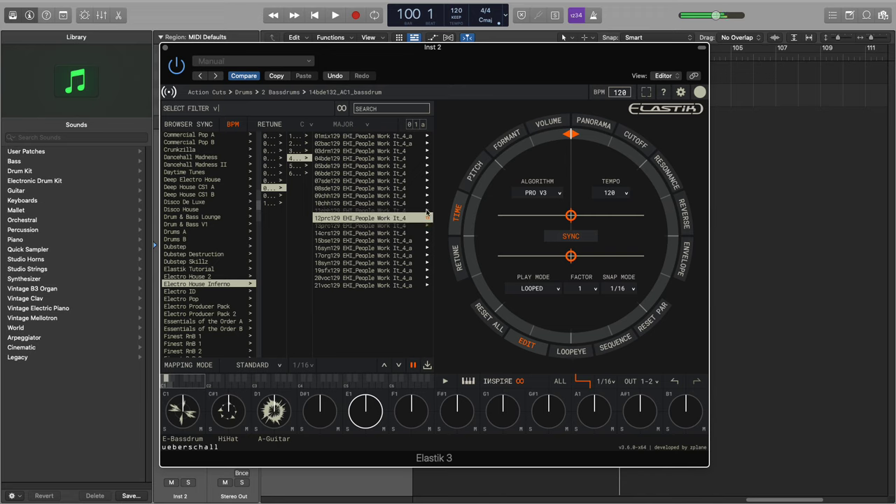
{"action": "left_click", "coordinate": [429, 203]}
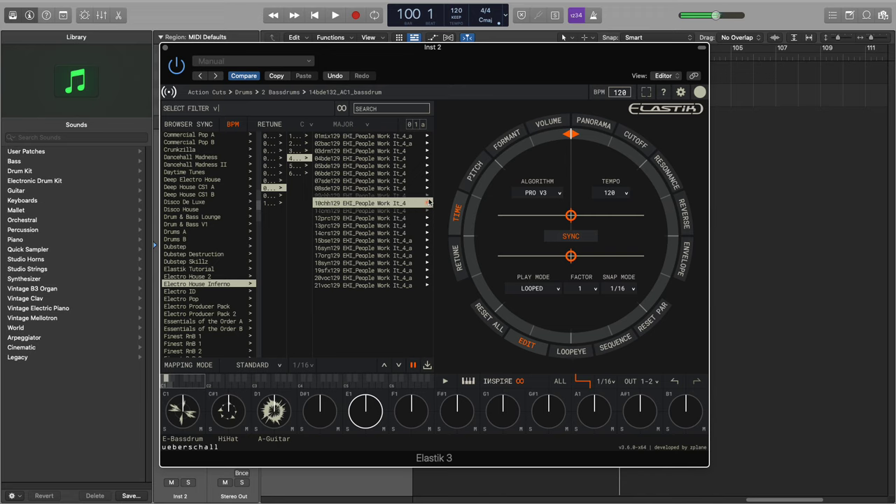
{"action": "left_click", "coordinate": [429, 196]}
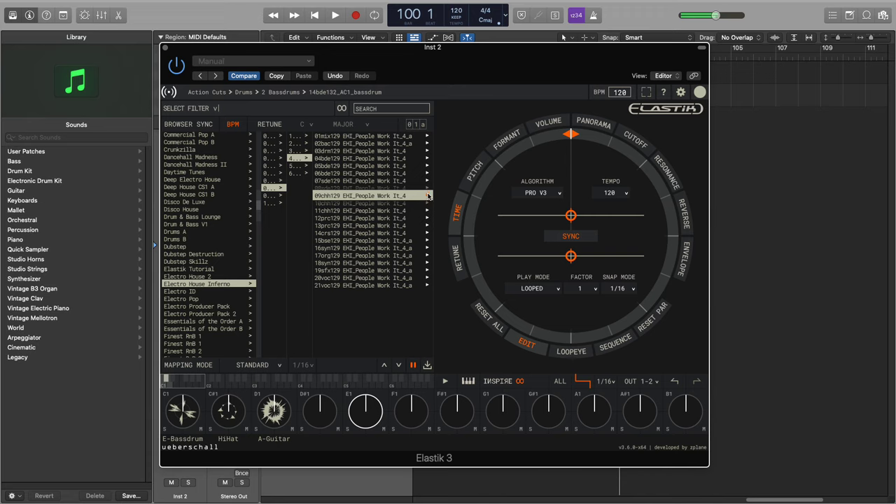
{"action": "left_click", "coordinate": [429, 187]}
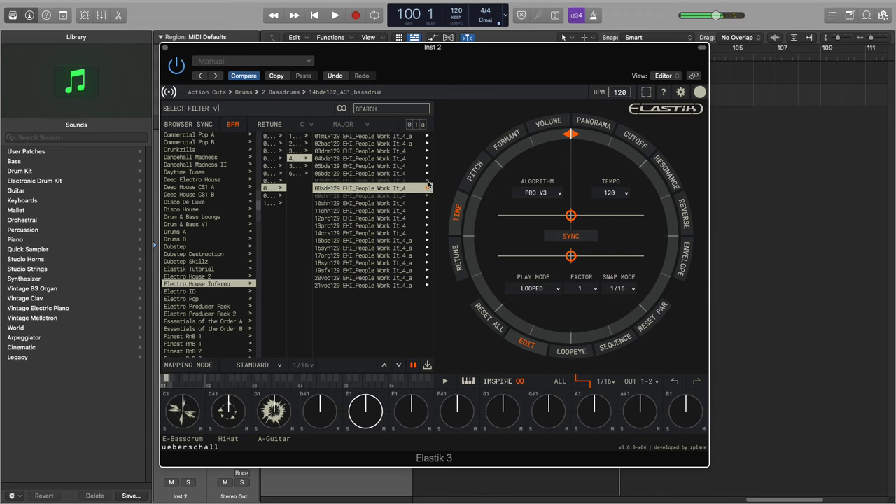
{"action": "left_click", "coordinate": [429, 180]}
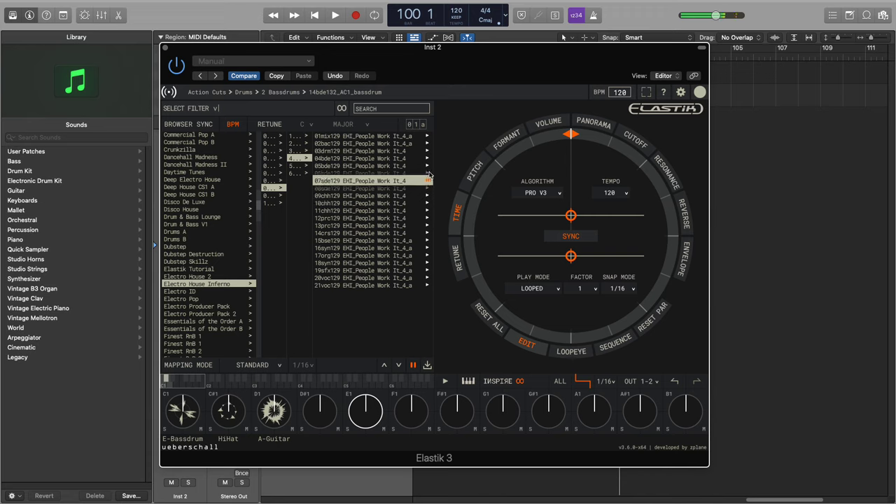
{"action": "left_click", "coordinate": [429, 166]}
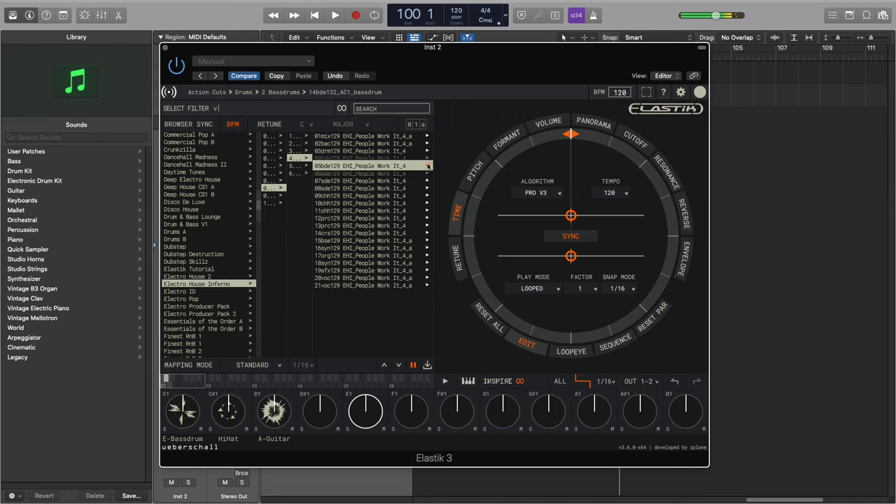
Step: Audition 17org129 EHI_People Work It_4_a and open the Electro ID bank
{"action": "left_click", "coordinate": [398, 256]}
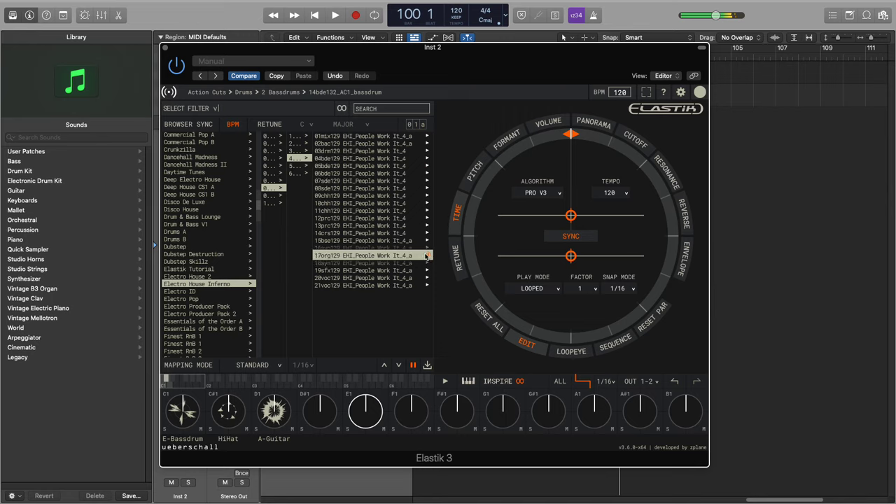
{"action": "left_click", "coordinate": [227, 291]}
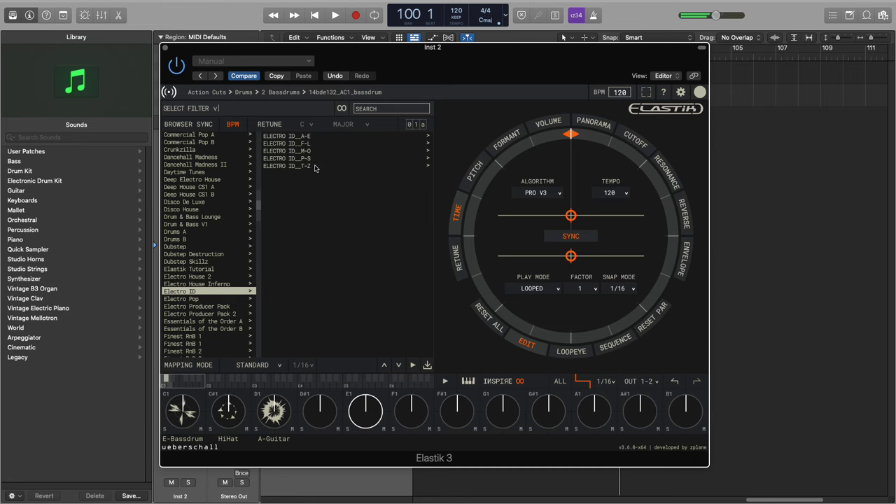
Step: Open the fukah 132 set in Electro ID's F-L folder and audition 14bde132_fukah_s_2 and 10bse132_fukah_F#_1
{"action": "left_click", "coordinate": [419, 211]}
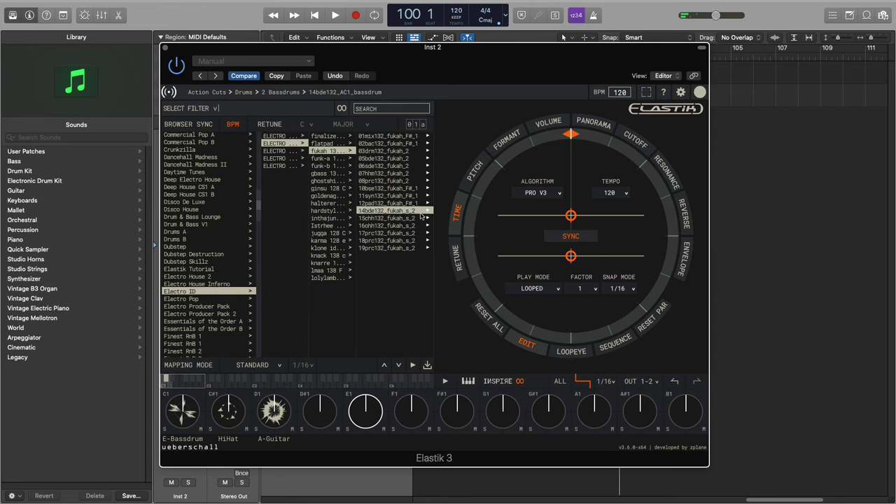
{"action": "left_click", "coordinate": [427, 211]}
{"action": "left_click", "coordinate": [426, 188]}
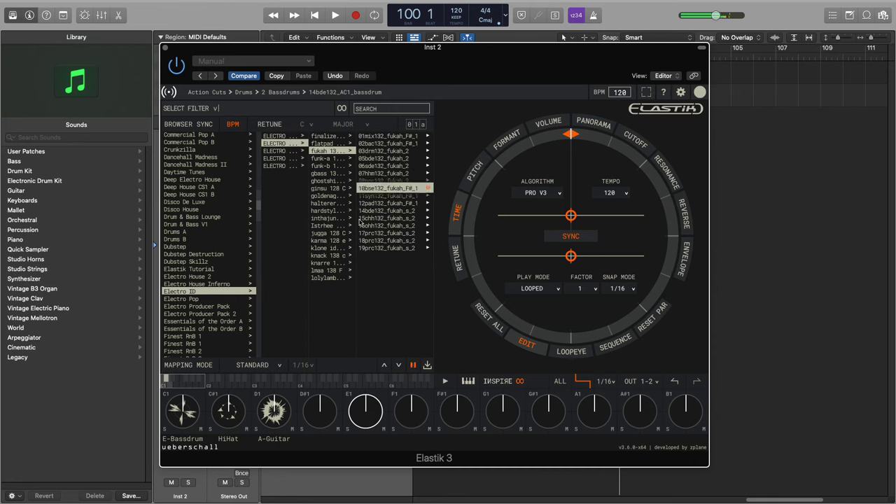
Step: Open the Electro Pop bank's third Lost Highway set and audition 03drm144 and 09bda144_EP lost highway_2
{"action": "left_click", "coordinate": [235, 299]}
{"action": "left_click", "coordinate": [422, 136]}
{"action": "left_click", "coordinate": [359, 158]}
{"action": "left_click", "coordinate": [308, 152]}
{"action": "left_click", "coordinate": [414, 152]}
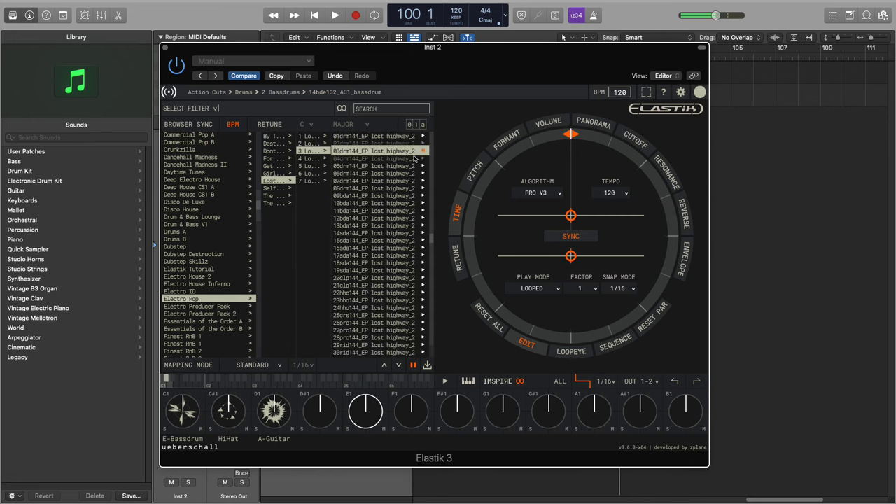
{"action": "left_click", "coordinate": [387, 197]}
Step: Look into the Essentials of the Order B bank and open the Electro Producer Pack 2 bank
{"action": "scroll", "coordinate": [194, 293], "scroll_direction": "down", "scroll_amount": 3}
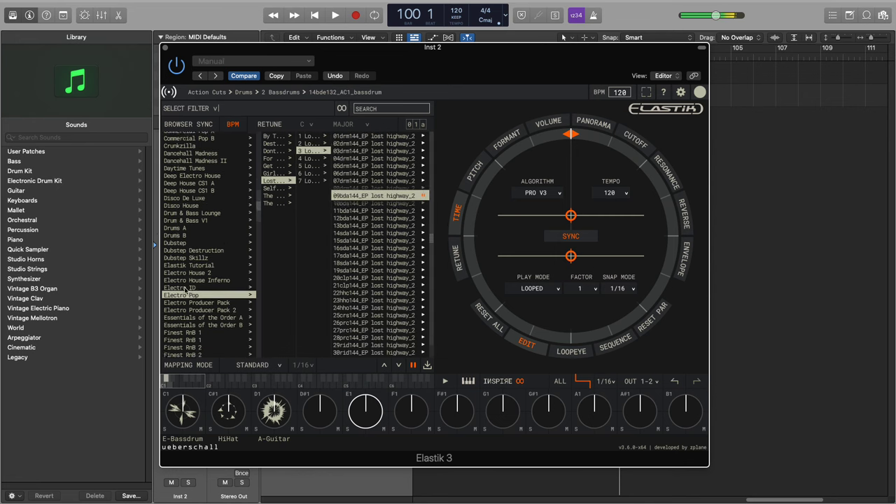
{"action": "left_click", "coordinate": [235, 250]}
{"action": "left_click", "coordinate": [236, 272]}
{"action": "left_click", "coordinate": [231, 280]}
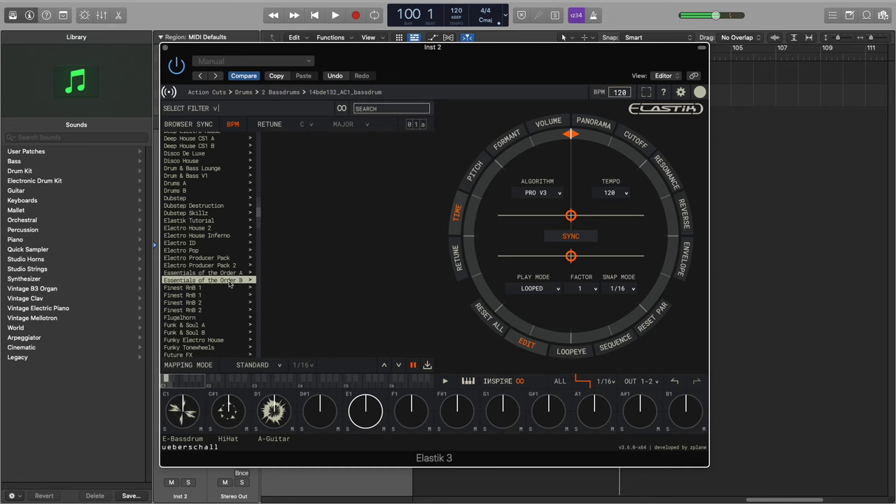
{"action": "left_click", "coordinate": [224, 265]}
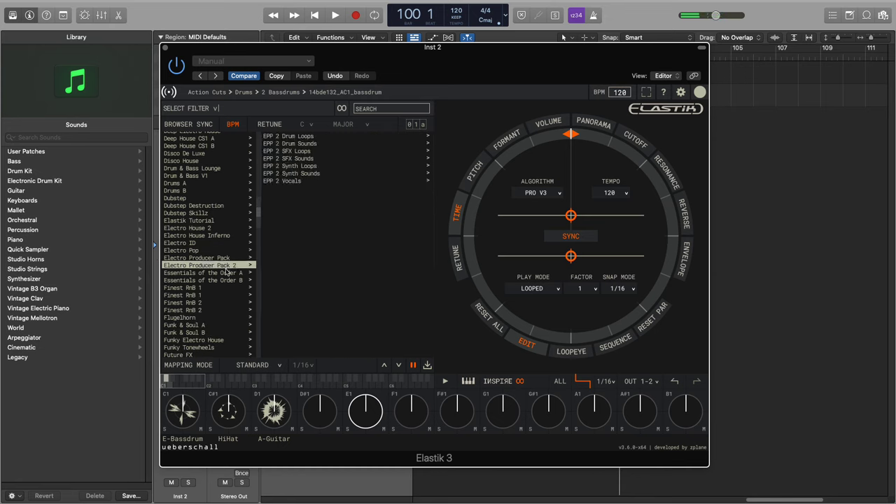
Step: Open the second EPP 2 High folder under EPP 2 SFX Sounds and audition 04sfx120_EPP 2 high 2_x_1
{"action": "left_click", "coordinate": [329, 158]}
{"action": "left_click", "coordinate": [329, 136]}
{"action": "left_click", "coordinate": [392, 150]}
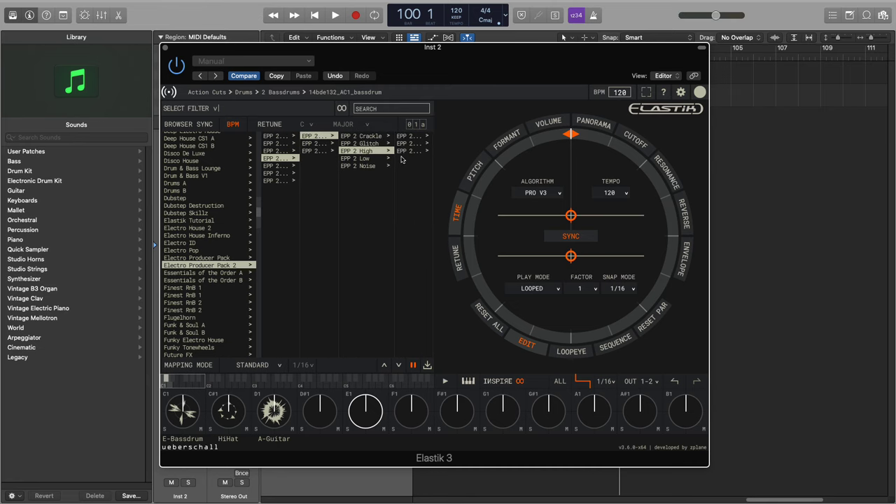
{"action": "left_click", "coordinate": [414, 143]}
{"action": "left_click", "coordinate": [413, 138]}
{"action": "left_click", "coordinate": [401, 158]}
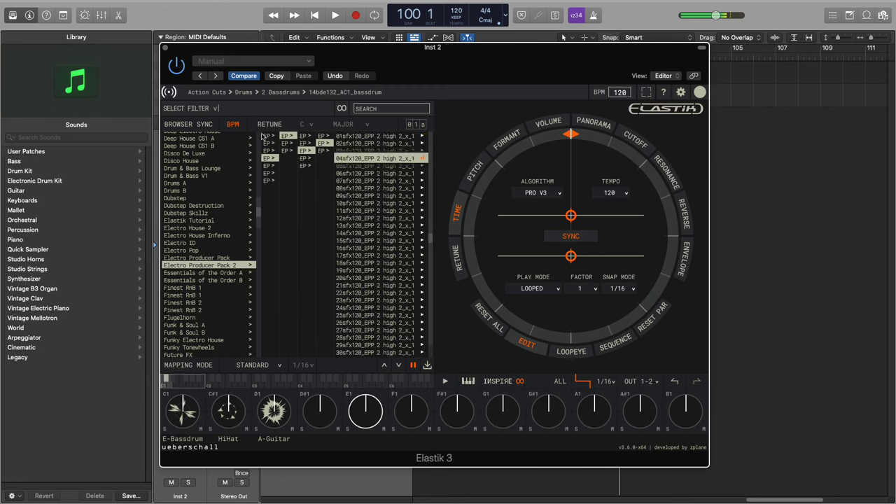
Step: Open EPP 2 Angel 130 in EPP 2 Drum Loops 1 and audition its loops, including 01mix130 and 07prc130
{"action": "left_click", "coordinate": [267, 136]}
{"action": "left_click", "coordinate": [373, 138]}
{"action": "left_click", "coordinate": [403, 144]}
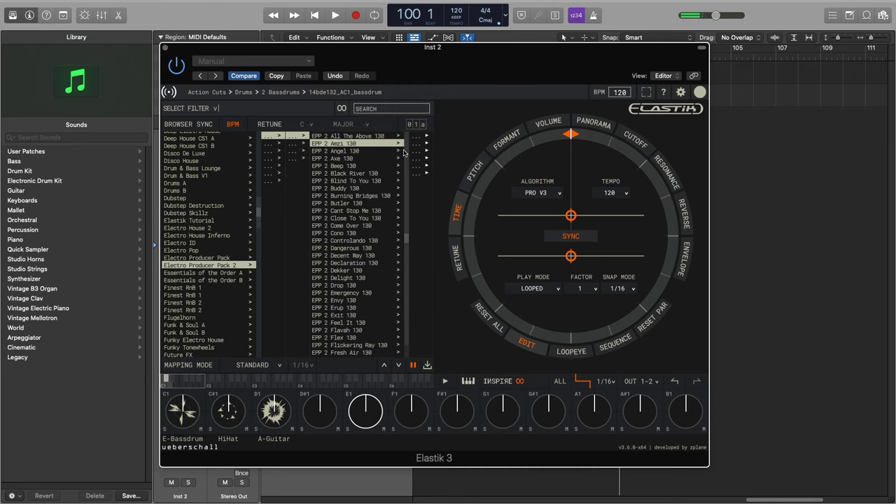
{"action": "left_click", "coordinate": [392, 151]}
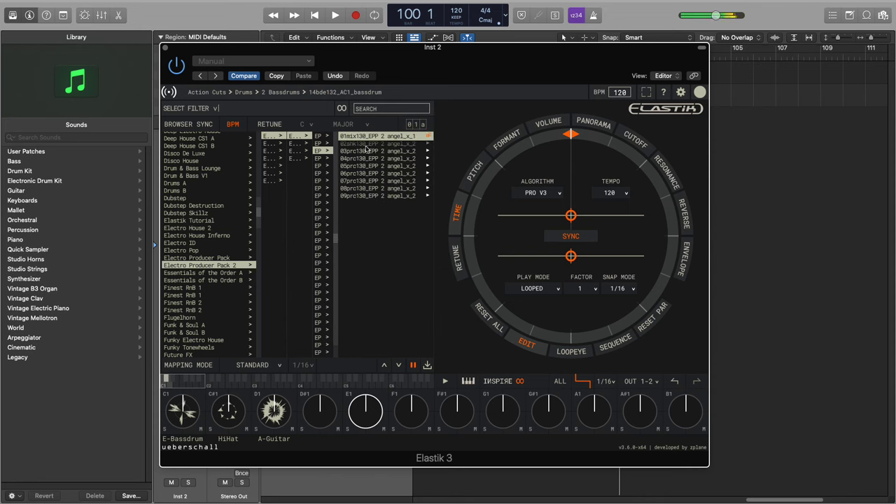
{"action": "left_click", "coordinate": [417, 165]}
{"action": "left_click", "coordinate": [418, 180]}
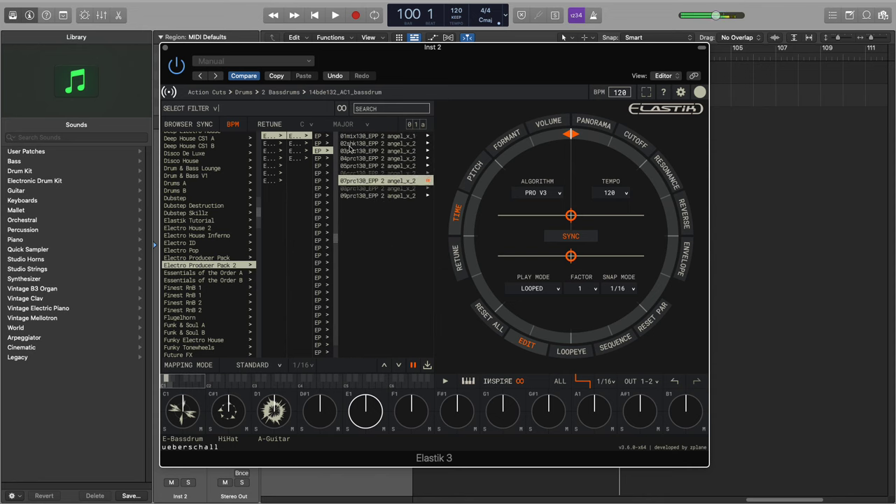
Step: Audition 03hhc130 and 06sfx130 from EPP 2 Amzi 130, and 06prc130 from EPP 2 Burning Bridges 130
{"action": "left_click", "coordinate": [330, 167]}
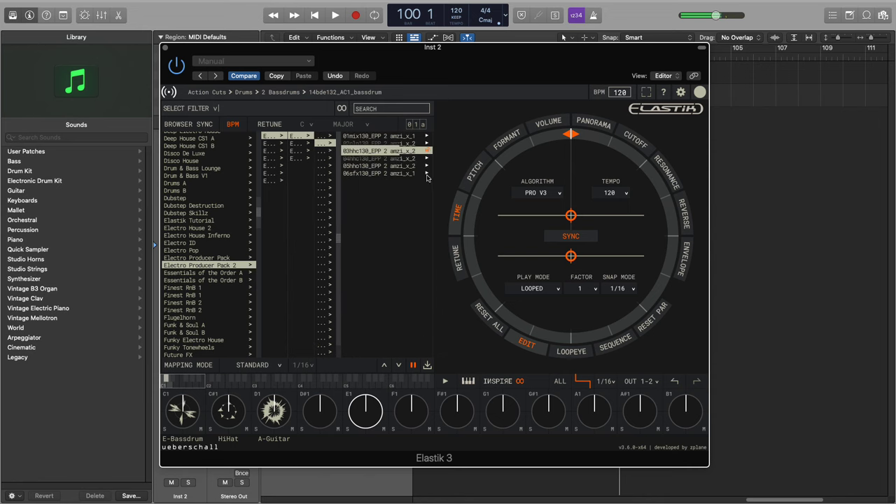
{"action": "left_click", "coordinate": [426, 174]}
{"action": "left_click", "coordinate": [332, 196]}
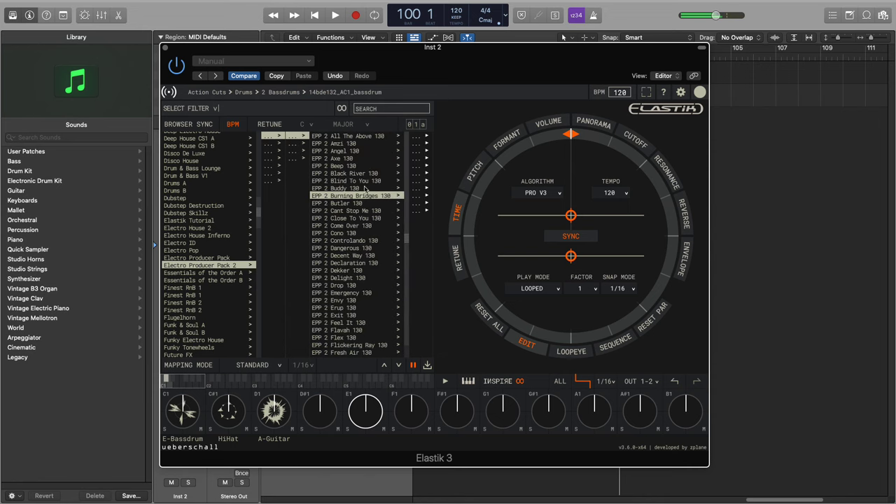
{"action": "left_click", "coordinate": [416, 170]}
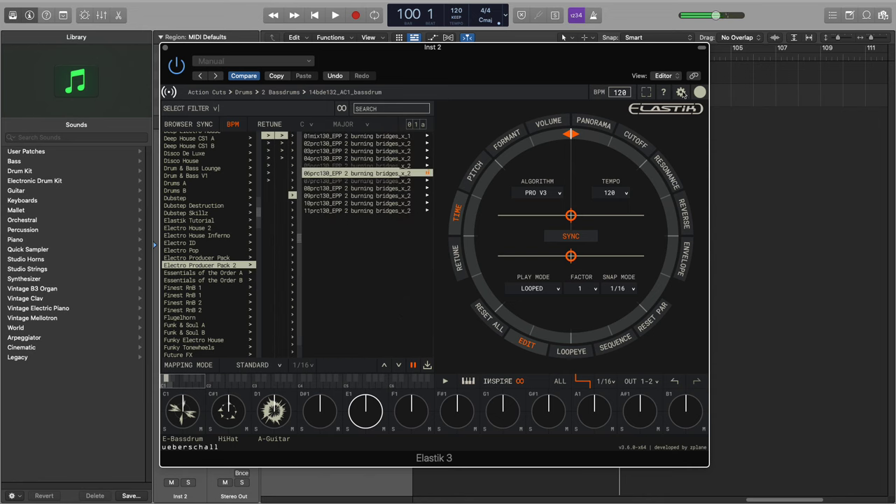
Step: Expand the loop browser to full width and audition 07prc130_EPP 2 versity_x_2 from EPP 2 Drum Loops 4
{"action": "left_click", "coordinate": [682, 93]}
{"action": "left_click", "coordinate": [698, 93]}
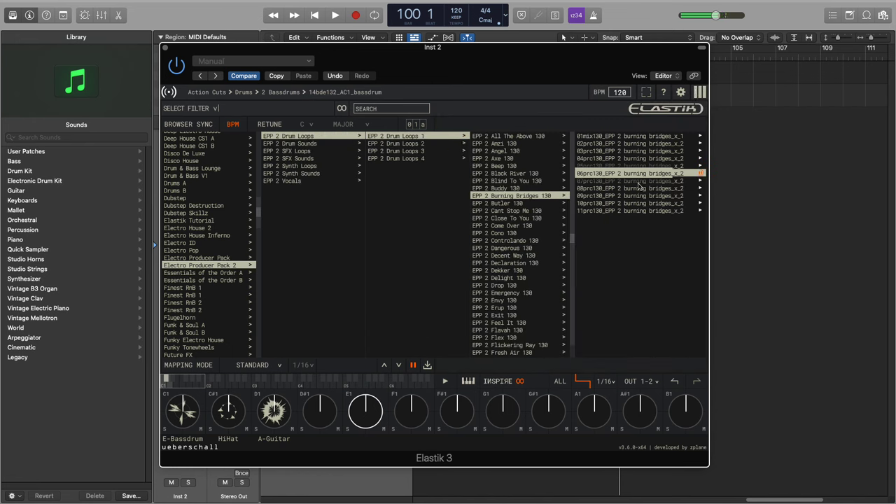
{"action": "left_click", "coordinate": [432, 160]}
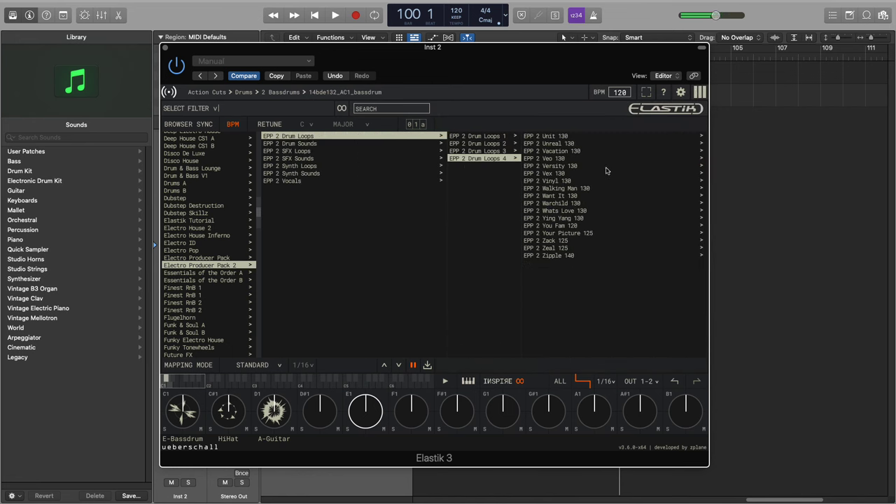
{"action": "left_click", "coordinate": [606, 167]}
{"action": "left_click", "coordinate": [653, 181]}
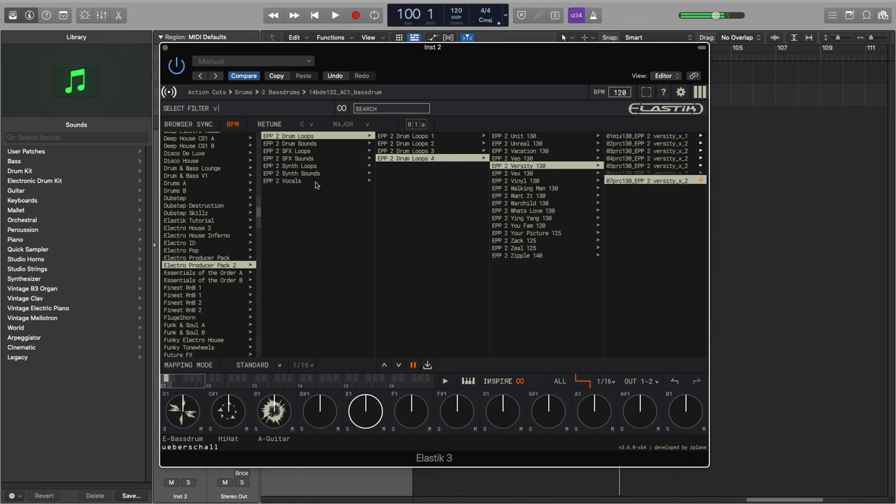
Step: Open EPP 2 Abstinence 130 a in EPP 2 Synth Loops and audition 06syn130 and 11syn130
{"action": "left_click", "coordinate": [301, 166]}
{"action": "left_click", "coordinate": [469, 158]}
{"action": "left_click", "coordinate": [633, 173]}
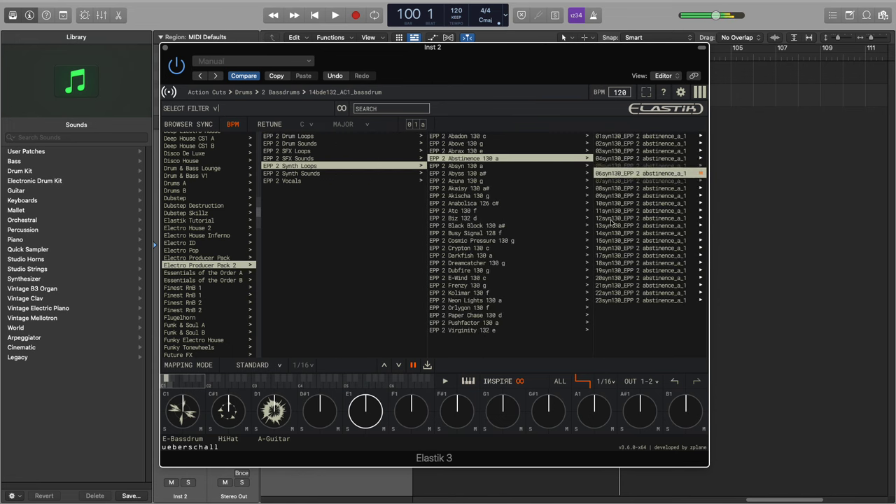
{"action": "left_click", "coordinate": [656, 213]}
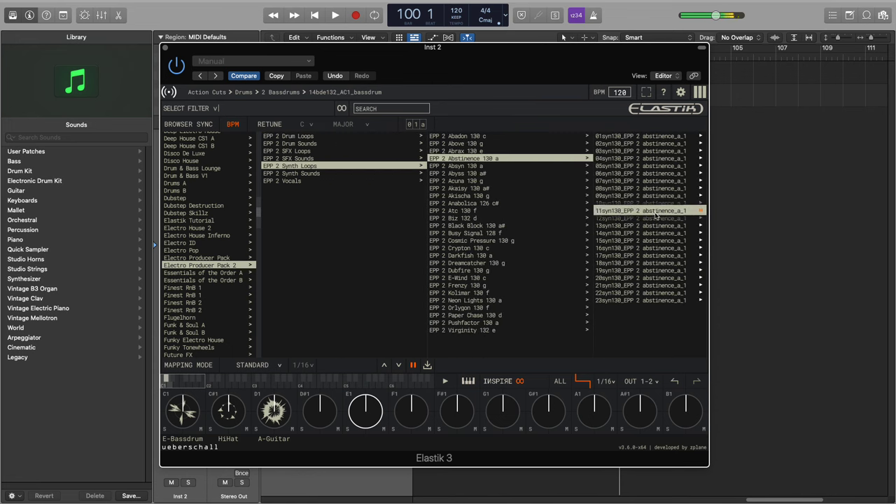
Step: Look into EPP 2 Synth Sounds and audition talkbox phrases from EPP 2 Vocals, including 10vfx130_EPP 2 hey baby_x_1
{"action": "left_click", "coordinate": [304, 173]}
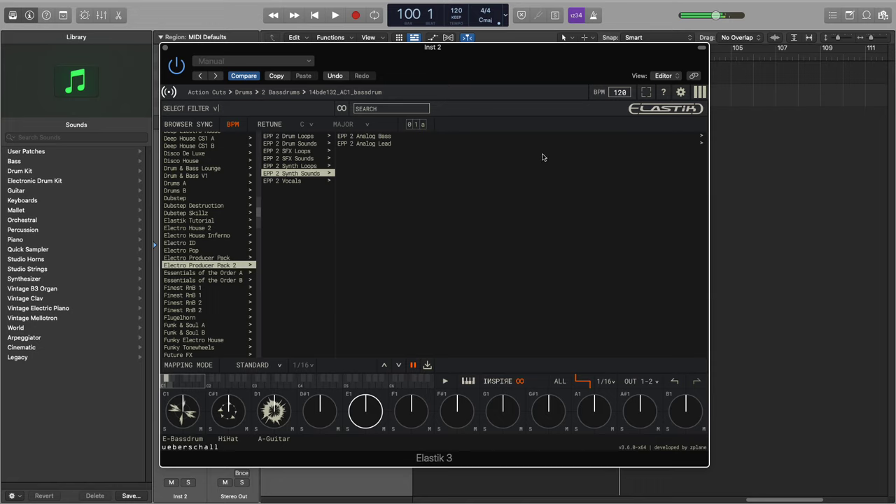
{"action": "left_click", "coordinate": [271, 182]}
{"action": "left_click", "coordinate": [442, 142]}
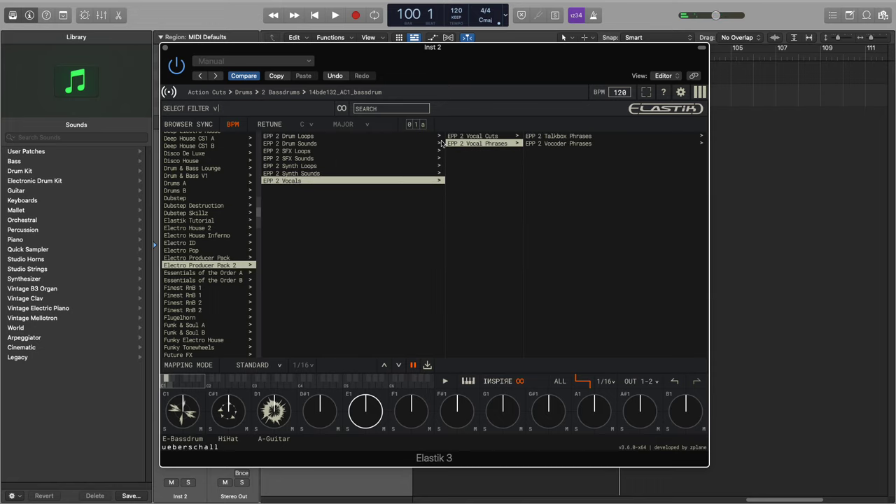
{"action": "left_click", "coordinate": [605, 136]}
{"action": "left_click", "coordinate": [609, 144]}
{"action": "left_click", "coordinate": [621, 167]}
{"action": "left_click", "coordinate": [622, 202]}
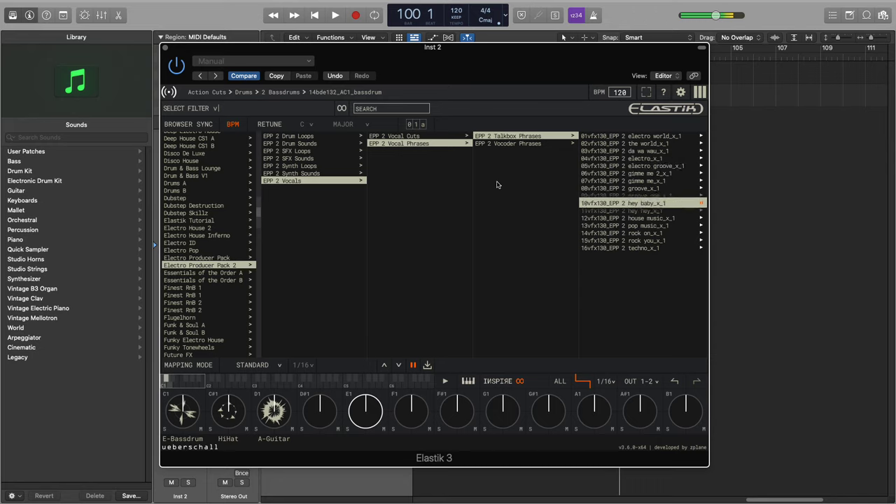
Step: Open the Electro folder of Essentials of the Order A and look through the banks further down the list
{"action": "left_click", "coordinate": [228, 273]}
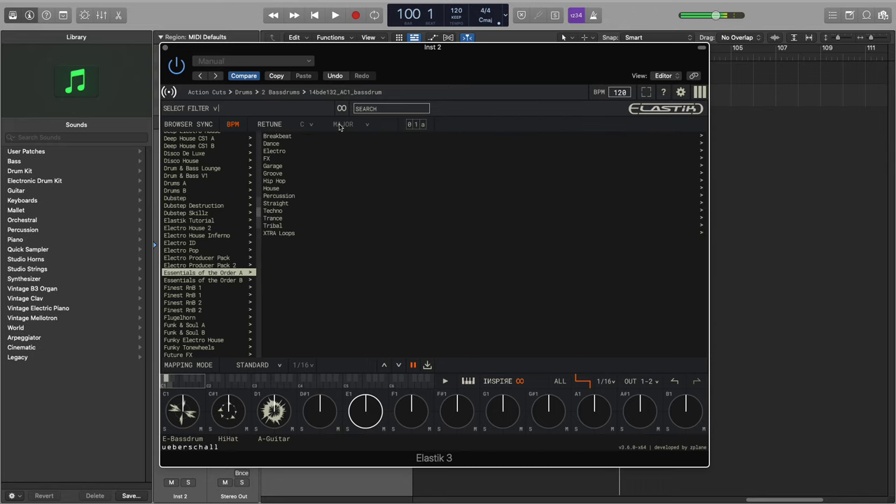
{"action": "left_click", "coordinate": [280, 151]}
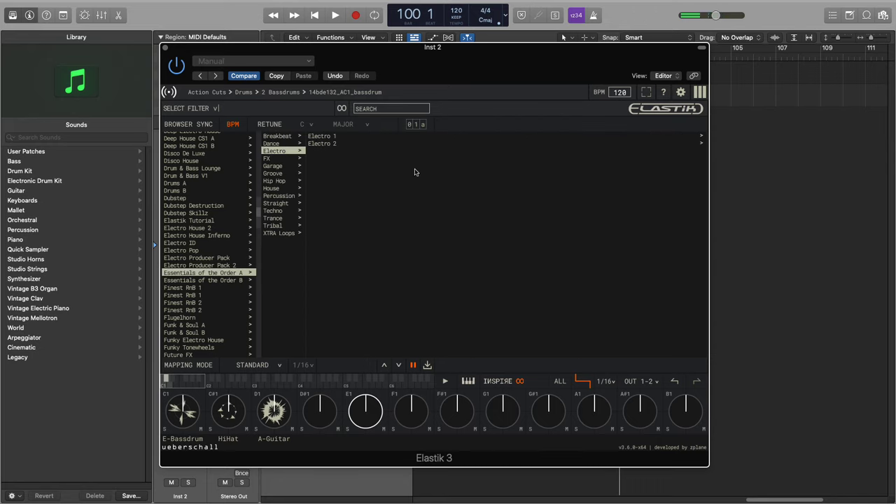
{"action": "left_click_drag", "start_coordinate": [258, 216], "coordinate": [254, 345]}
{"action": "scroll", "coordinate": [247, 350], "scroll_direction": "up", "scroll_amount": 5}
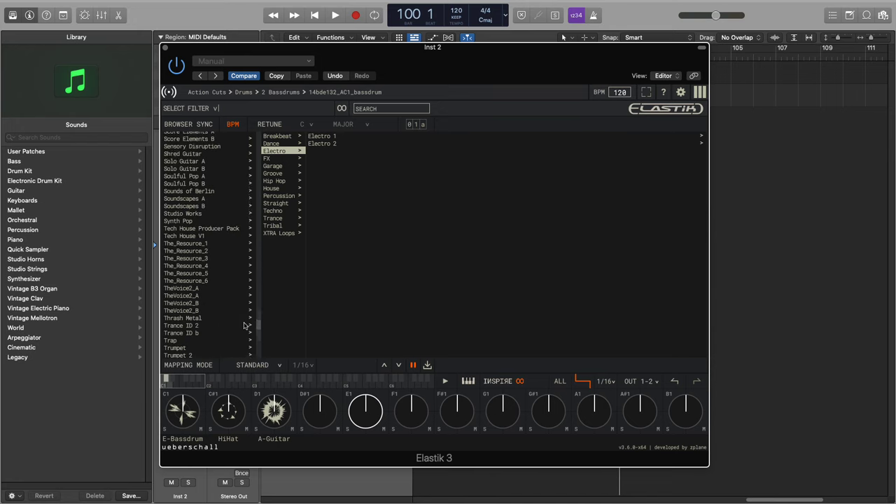
Step: Open a progression 01 in The_Resource_4's VCP_120 folder and audition guitar wahwah loops such as 01gte120wahwah-H1a_1
{"action": "left_click", "coordinate": [198, 249]}
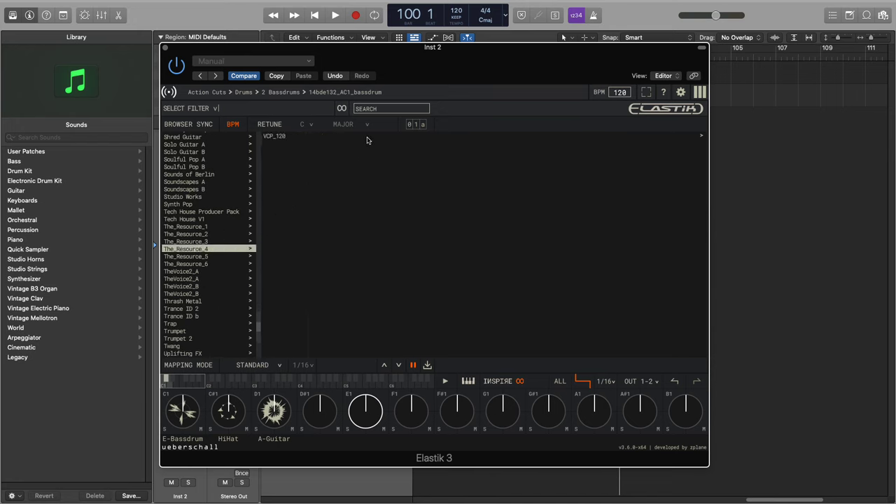
{"action": "left_click", "coordinate": [278, 136]}
{"action": "left_click", "coordinate": [320, 143]}
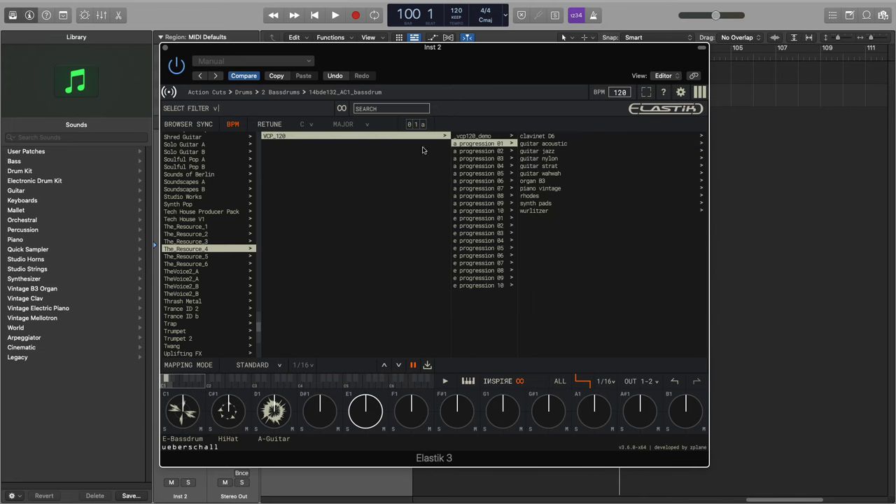
{"action": "left_click", "coordinate": [537, 151]}
{"action": "left_click", "coordinate": [528, 173]}
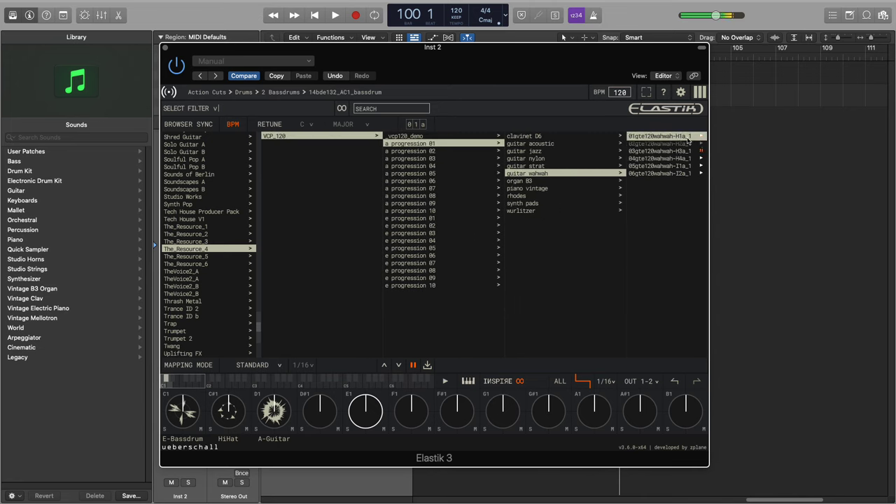
Step: Audition piano vintage loops from a progression 01 and 03gte120jazz-F3a_1 from a progression 06
{"action": "left_click", "coordinate": [559, 188]}
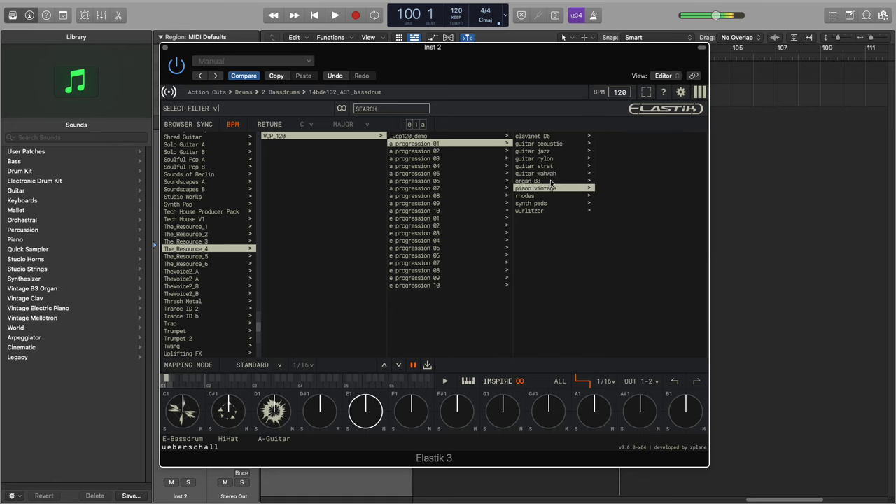
{"action": "left_click", "coordinate": [687, 178]}
{"action": "left_click", "coordinate": [680, 159]}
{"action": "left_click", "coordinate": [447, 180]}
{"action": "left_click", "coordinate": [568, 150]}
{"action": "left_click", "coordinate": [664, 151]}
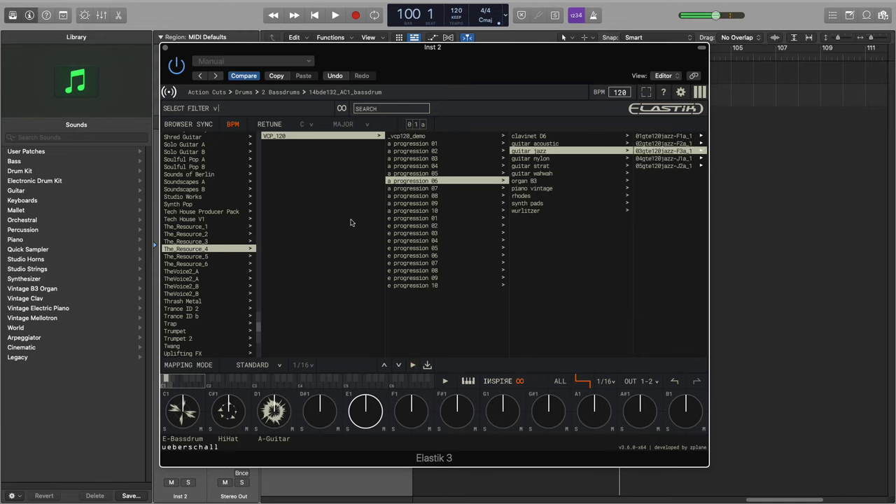
Step: Open the guitar strat folder of a progression 05 and audition several of its loops
{"action": "left_click", "coordinate": [457, 173]}
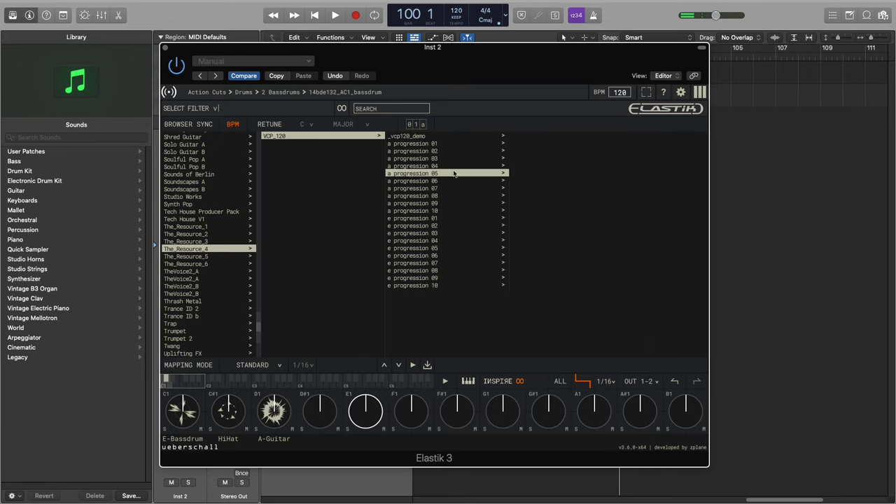
{"action": "left_click", "coordinate": [562, 165]}
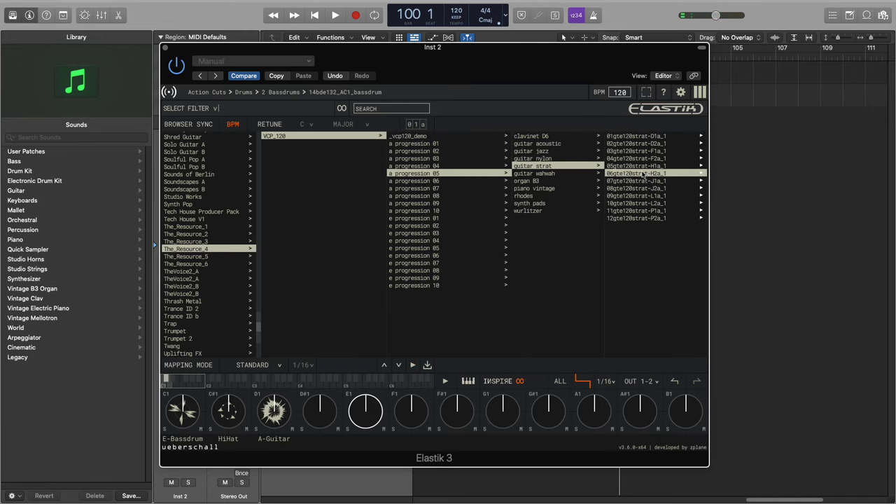
{"action": "left_click", "coordinate": [694, 151]}
{"action": "left_click", "coordinate": [647, 203]}
Step: Open VLP_120-1 in The_Resource_5 and audition several loops from its subfolders
{"action": "left_click", "coordinate": [234, 257]}
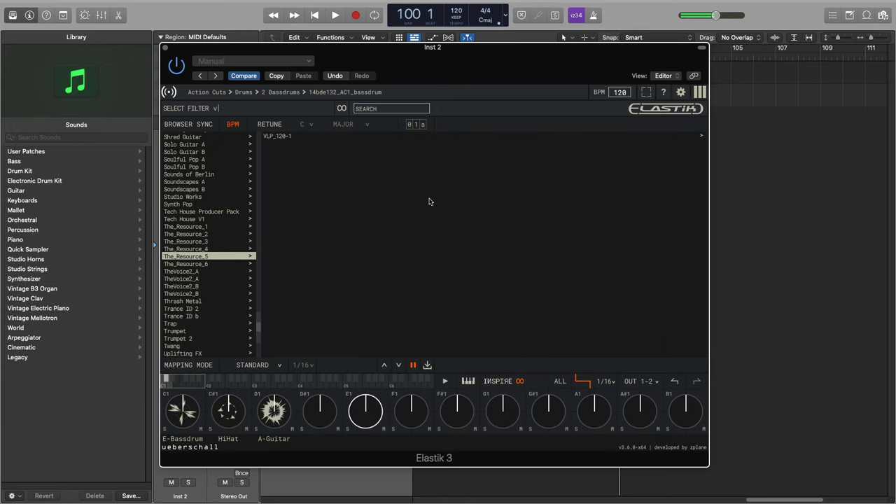
{"action": "left_click", "coordinate": [295, 137]}
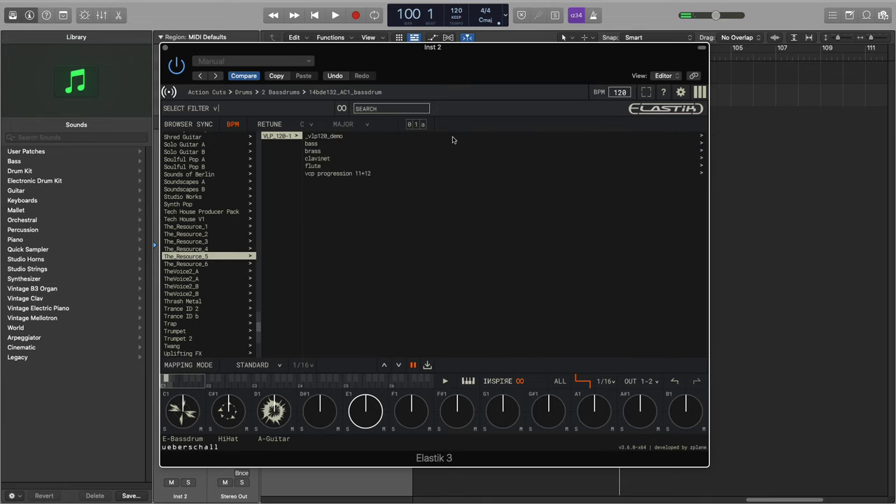
{"action": "left_click", "coordinate": [428, 137]}
{"action": "left_click", "coordinate": [546, 136]}
{"action": "left_click", "coordinate": [665, 159]}
{"action": "left_click", "coordinate": [666, 217]}
{"action": "left_click", "coordinate": [668, 249]}
{"action": "left_click", "coordinate": [546, 143]}
Step: Open flute 2 e under flute e in the VLP_120-1 flute folder and audition 01flt120flute025-e_1
{"action": "left_click", "coordinate": [422, 166]}
{"action": "left_click", "coordinate": [610, 152]}
{"action": "left_click", "coordinate": [649, 143]}
{"action": "left_click", "coordinate": [648, 138]}
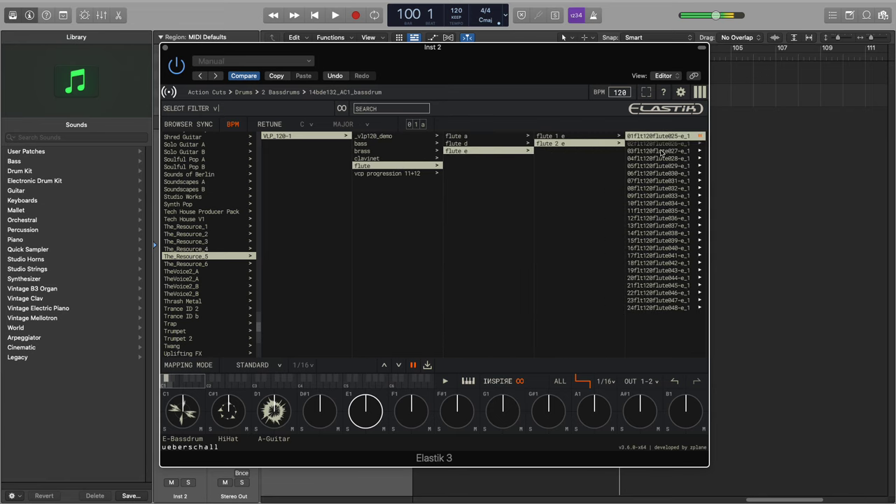
Step: Audition 05flt120flute029-e_1, 09flt120flute033-e_1 and 12flt120flute036-e_1 from flute 2 e
{"action": "left_click", "coordinate": [673, 166]}
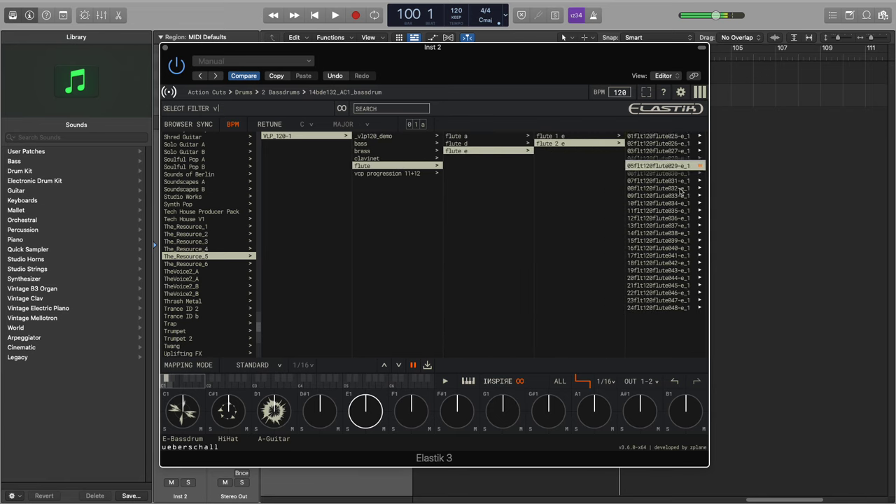
{"action": "left_click", "coordinate": [678, 197]}
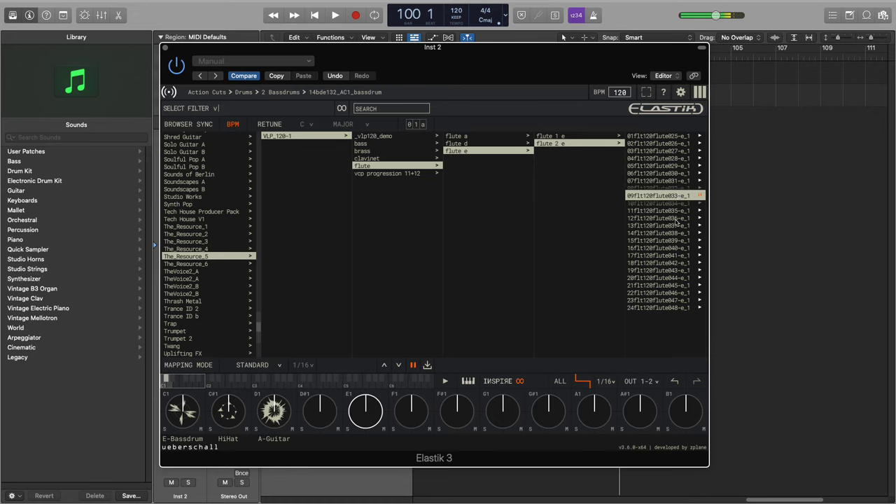
{"action": "left_click", "coordinate": [675, 220]}
Step: Open e progression 11 under vcp progression 11+12, audition 02gte120jazz-F2e_1 from guitar jazz and open guitar wahwah
{"action": "left_click", "coordinate": [388, 173]}
{"action": "left_click", "coordinate": [474, 150]}
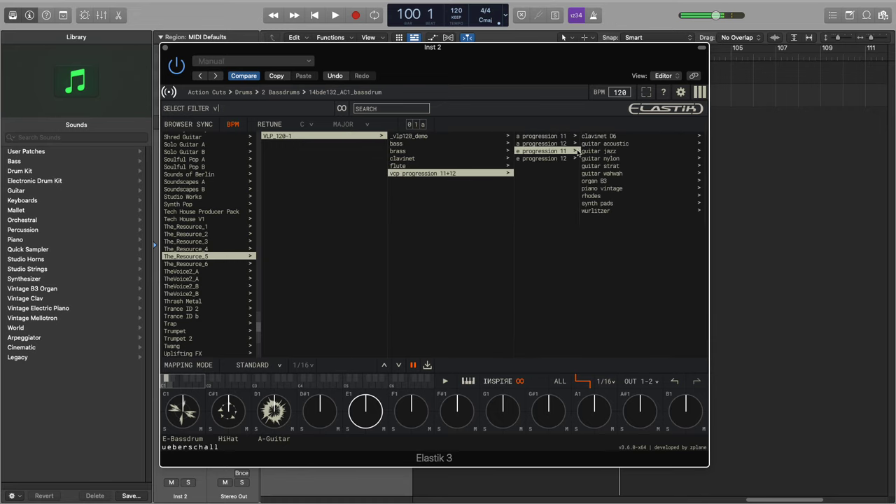
{"action": "left_click", "coordinate": [560, 151]}
{"action": "left_click", "coordinate": [683, 160]}
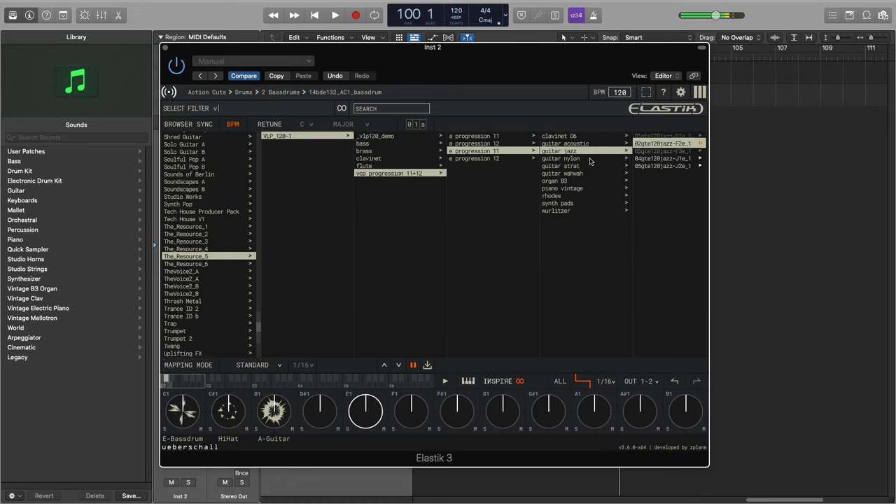
{"action": "left_click", "coordinate": [562, 173]}
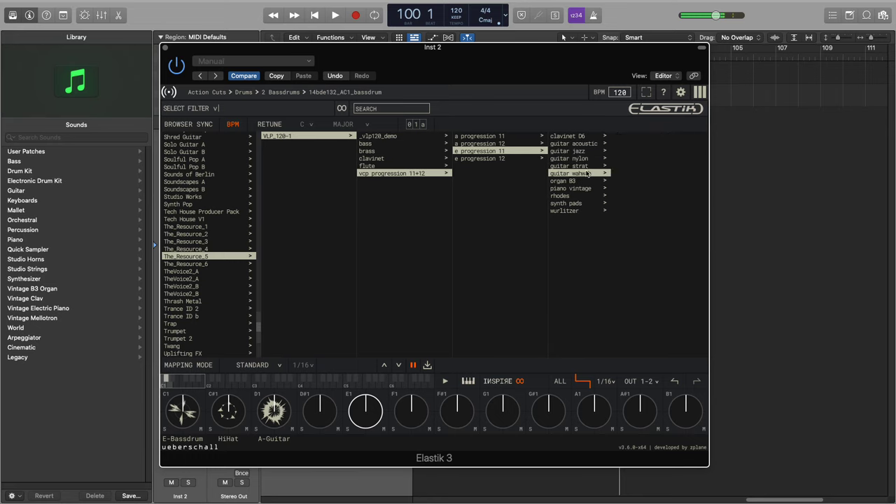
Step: Open hepa dita 1 d under Natural 090 H-O in the first TheVoice2_A soundbank and audition several vocal loops
{"action": "left_click", "coordinate": [203, 272]}
{"action": "left_click", "coordinate": [318, 143]}
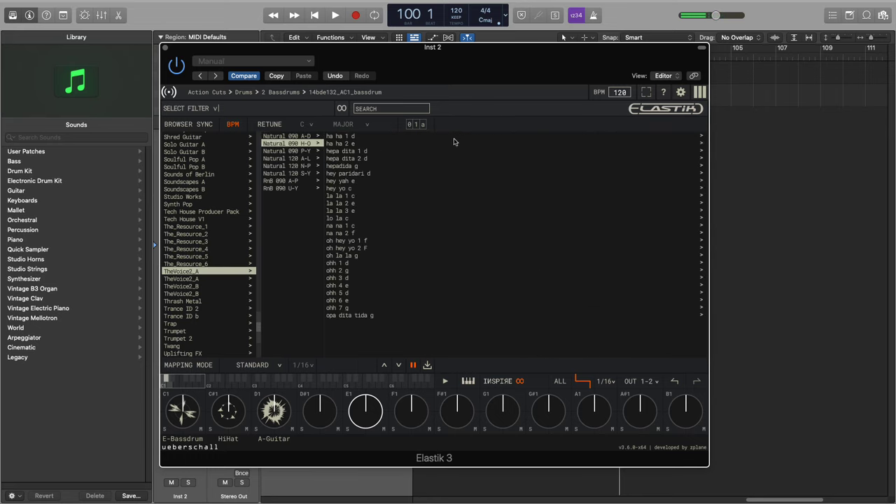
{"action": "left_click", "coordinate": [601, 151]}
{"action": "left_click", "coordinate": [592, 173]}
{"action": "left_click", "coordinate": [649, 143]}
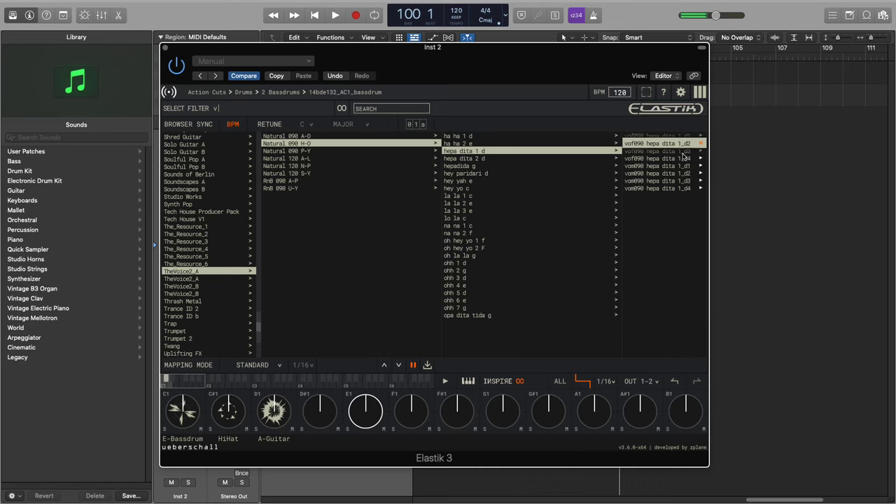
{"action": "left_click", "coordinate": [677, 167]}
{"action": "left_click", "coordinate": [675, 188]}
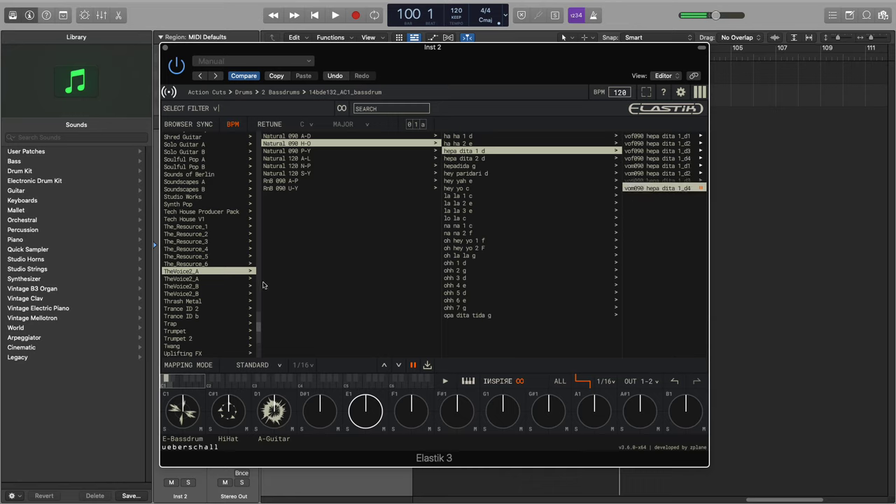
Step: Open aha c under Natural 120 A-L in the second TheVoice2_A soundbank and audition several aha vocal loops
{"action": "left_click", "coordinate": [229, 279]}
{"action": "left_click", "coordinate": [350, 158]}
{"action": "left_click", "coordinate": [490, 136]}
{"action": "left_click", "coordinate": [587, 151]}
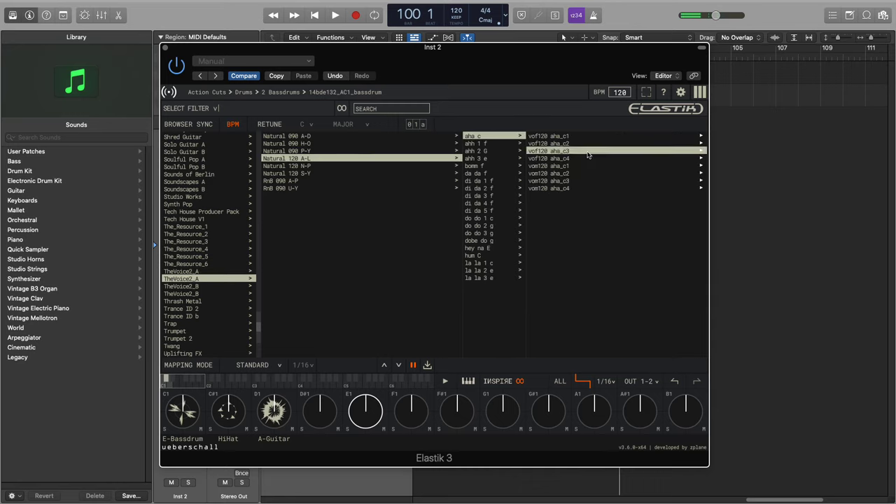
{"action": "left_click", "coordinate": [668, 167]}
{"action": "left_click", "coordinate": [674, 151]}
{"action": "left_click", "coordinate": [674, 143]}
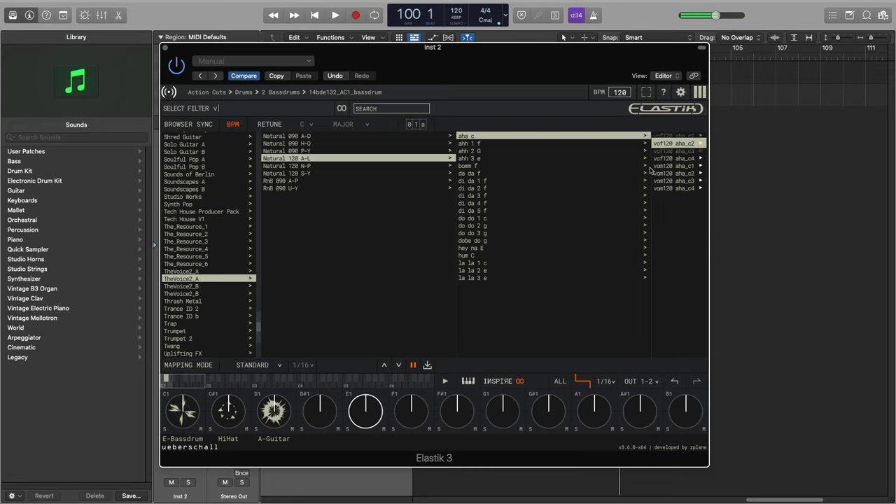
Step: Open 1 DFGHT 150 b under Thrash Metal's 02 DFGHT 150 and audition the 08tom150, 09ovh150 and 07stg150 loops
{"action": "left_click", "coordinate": [216, 301]}
{"action": "left_click", "coordinate": [392, 143]}
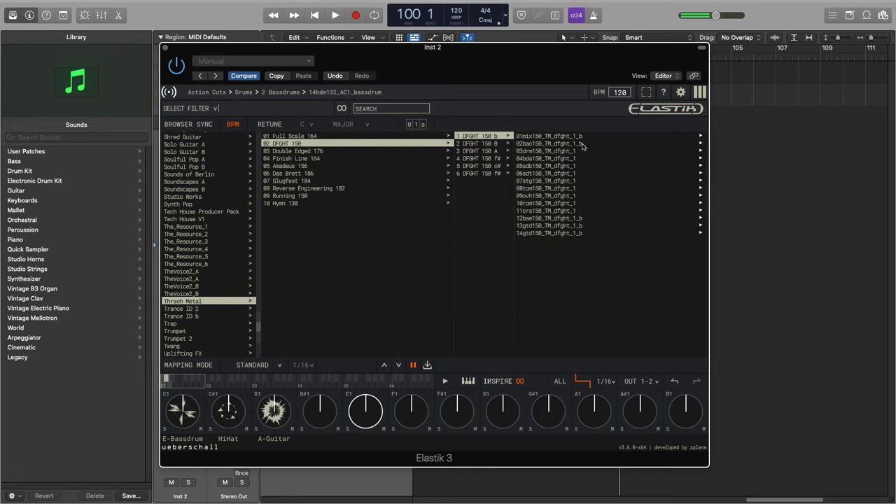
{"action": "left_click", "coordinate": [659, 189]}
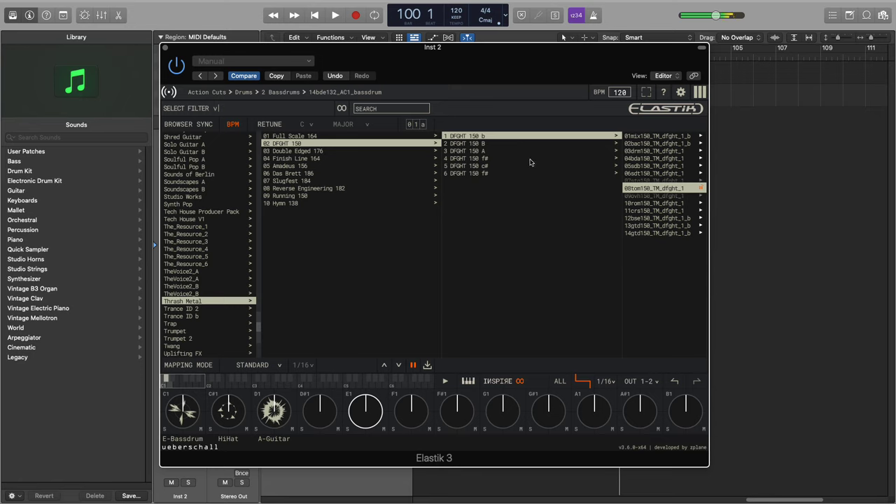
{"action": "left_click", "coordinate": [676, 196]}
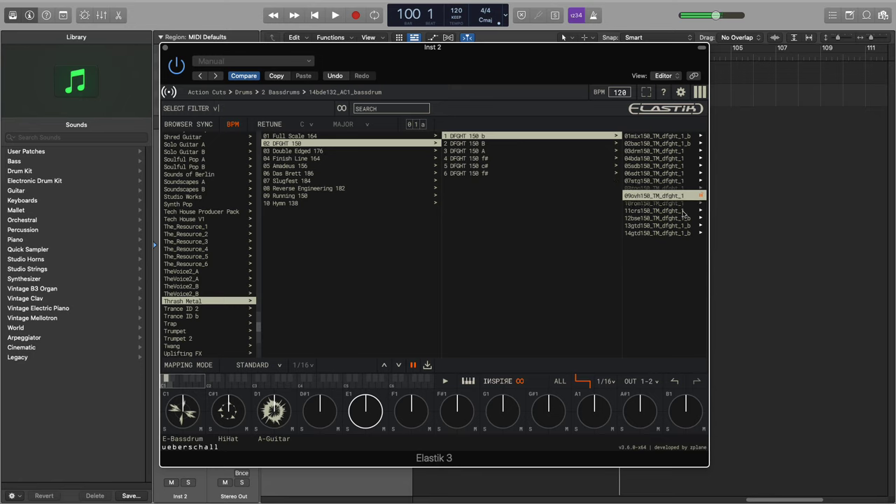
{"action": "left_click", "coordinate": [679, 180]}
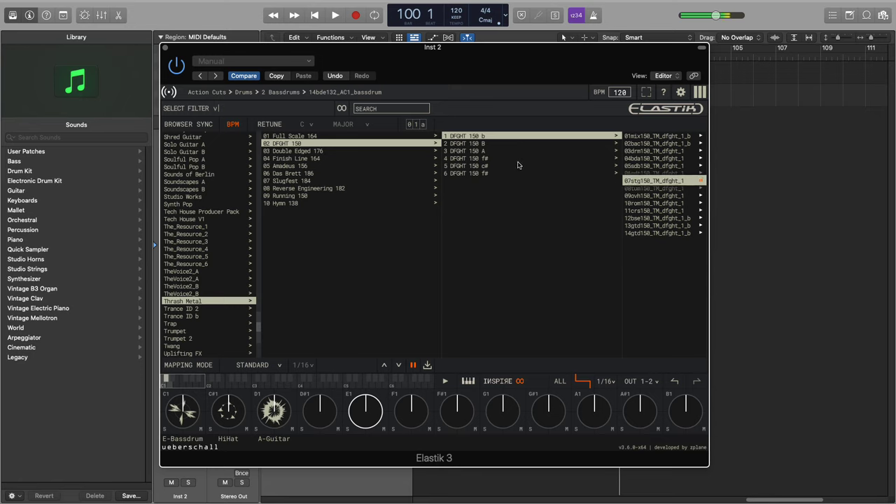
Step: Open 2 DFGHT 150 B and audition 08hhm150_TM_dfght_2, 12crs150_TM_dfght_2 and 15gtd150_TM_dfght_2_B
{"action": "left_click", "coordinate": [480, 145]}
{"action": "left_click", "coordinate": [669, 189]}
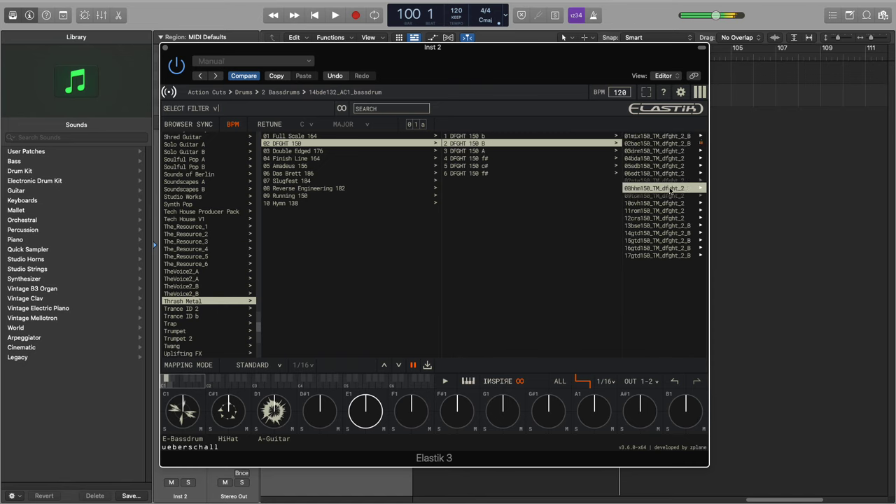
{"action": "left_click", "coordinate": [673, 219]}
{"action": "left_click", "coordinate": [675, 239]}
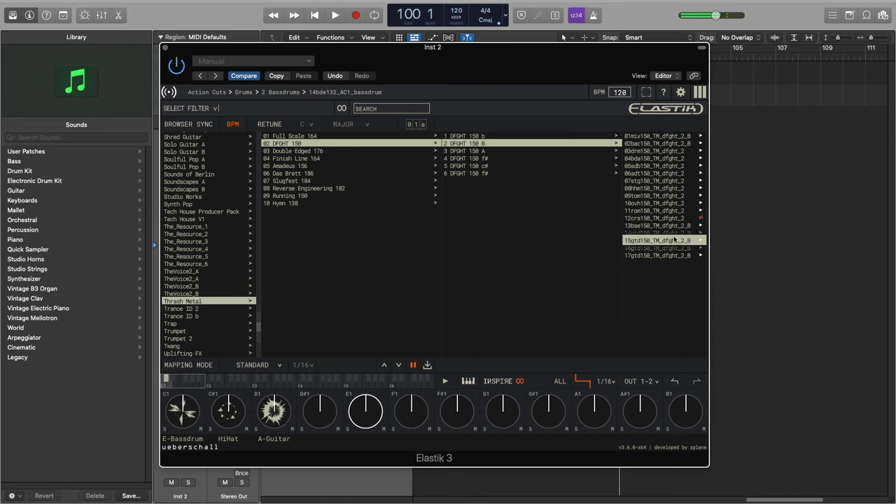
Step: Audition 08hhm150_TM_dfght_3 and 15gtd150_TM_dfght_3_A from 3 DFGHT 150 A, plus 06sdt150_TM_dfght_5 from 5 DFGHT 150 c#
{"action": "left_click", "coordinate": [513, 150]}
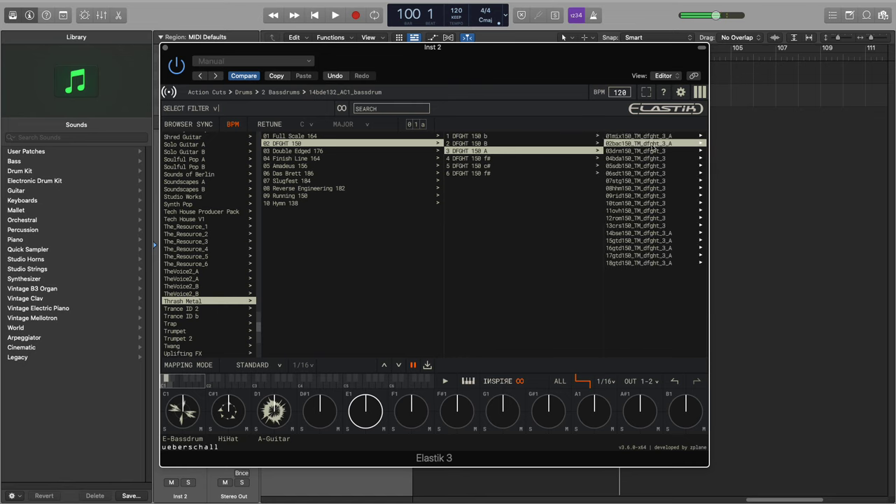
{"action": "left_click", "coordinate": [655, 188]}
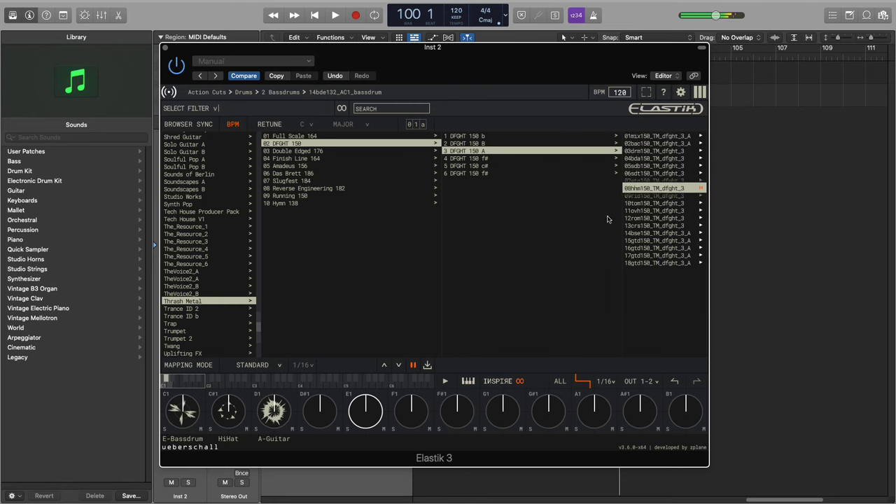
{"action": "left_click", "coordinate": [674, 240]}
{"action": "left_click", "coordinate": [449, 166]}
{"action": "left_click", "coordinate": [638, 174]}
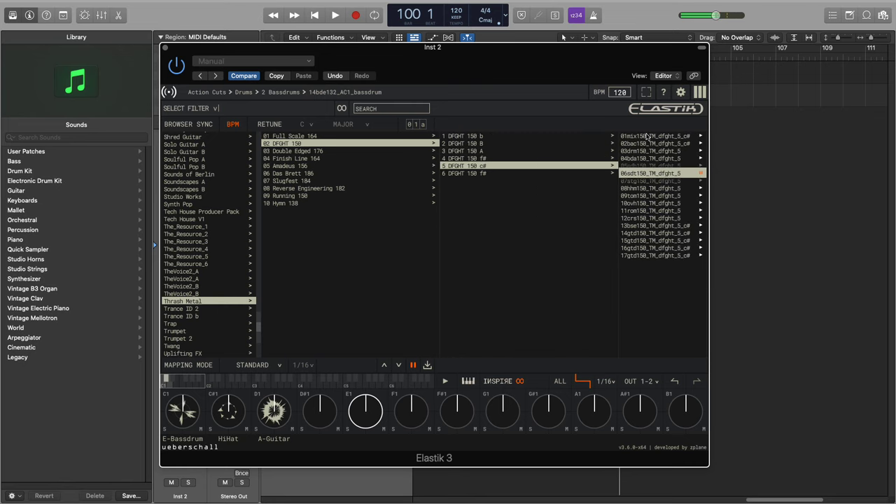
Step: Open Portamento Dream s under Trance ID b's construction singles b and audition its 07clp120, 02sfx120 and 08bde120 loops
{"action": "left_click", "coordinate": [181, 317]}
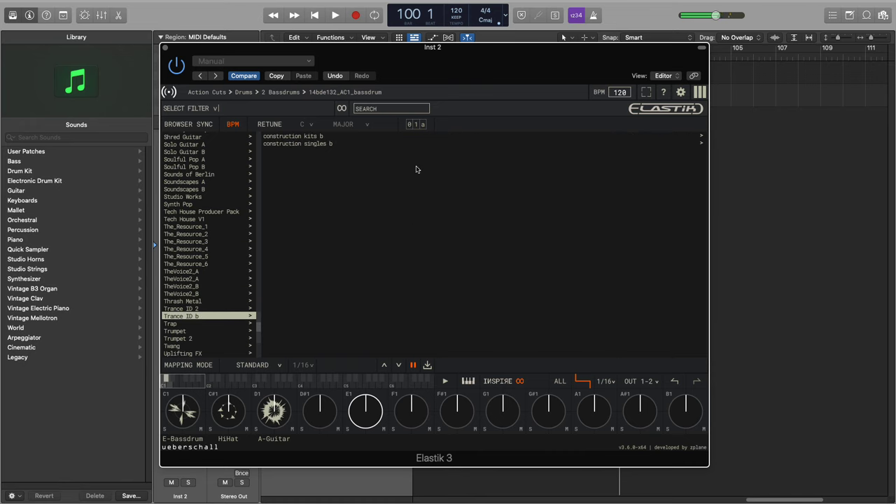
{"action": "left_click", "coordinate": [320, 143]}
{"action": "left_click", "coordinate": [461, 151]}
{"action": "left_click", "coordinate": [622, 152]}
{"action": "left_click", "coordinate": [658, 167]}
{"action": "left_click", "coordinate": [667, 181]}
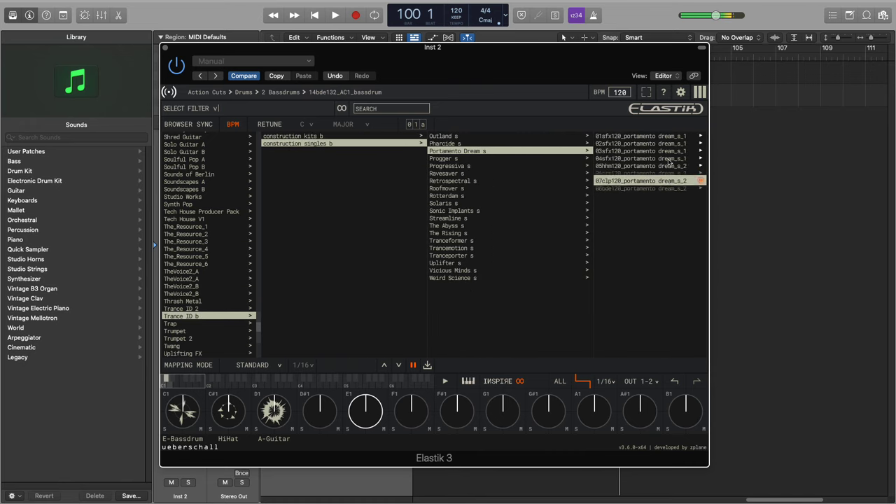
{"action": "left_click", "coordinate": [666, 143]}
{"action": "left_click", "coordinate": [671, 188]}
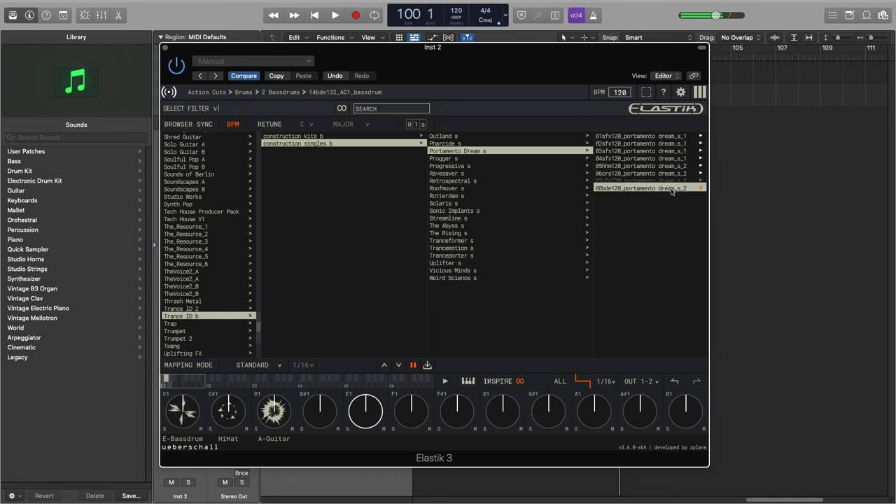
Step: Audition 02rid120_progger_s_2 from Progger s, and 03sfx120_ravesaver_s_1 and 08bde120_ravesaver_s_2 from Ravesaver s
{"action": "left_click", "coordinate": [472, 159]}
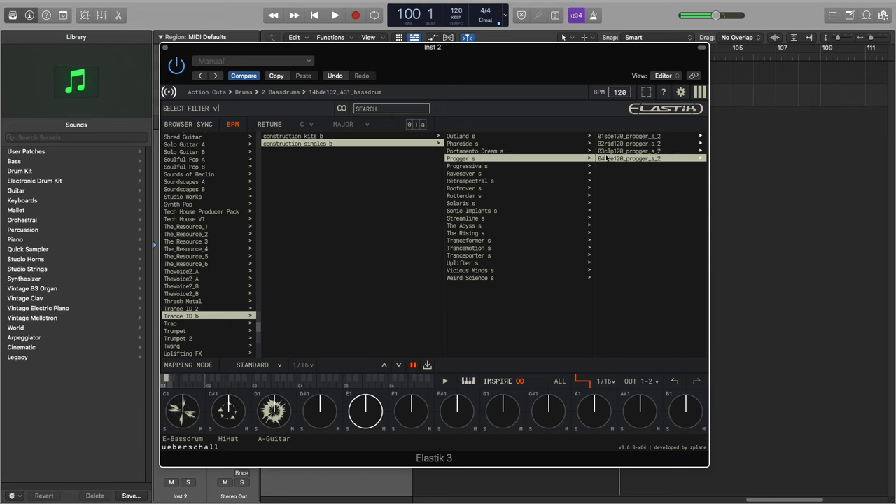
{"action": "left_click", "coordinate": [646, 144]}
{"action": "left_click", "coordinate": [529, 173]}
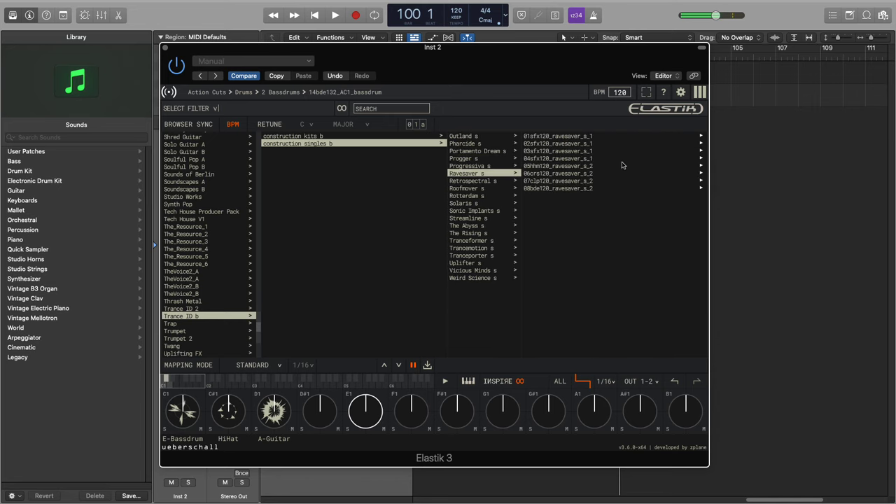
{"action": "left_click", "coordinate": [632, 181]}
{"action": "left_click", "coordinate": [649, 151]}
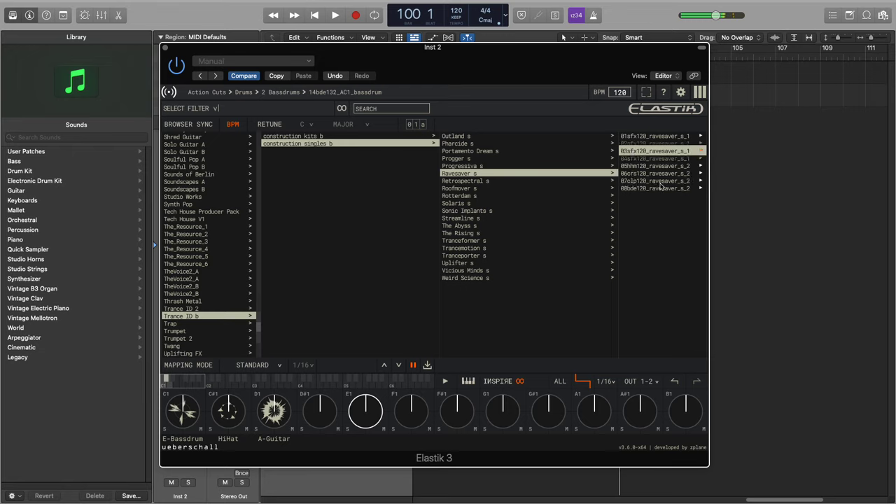
{"action": "left_click", "coordinate": [660, 187]}
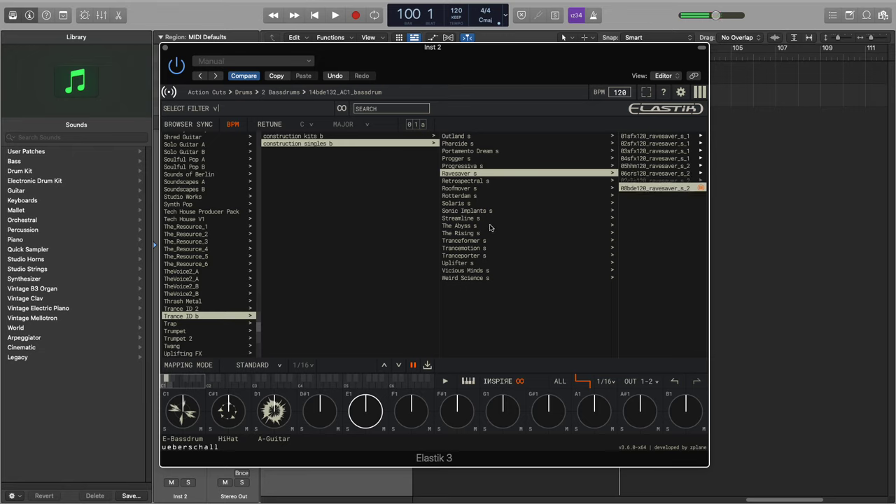
Step: Open Sonic Implants s in construction singles b and audition its loops
{"action": "left_click", "coordinate": [493, 212]}
{"action": "left_click", "coordinate": [606, 168]}
{"action": "left_click", "coordinate": [664, 152]}
Step: Open the Tape Stops folder of the Trap soundbank and audition several tape stops, including 12sfx059_tapestop and 13sfx075_tapestop
{"action": "left_click", "coordinate": [231, 325]}
{"action": "left_click", "coordinate": [280, 151]}
{"action": "left_click", "coordinate": [279, 166]}
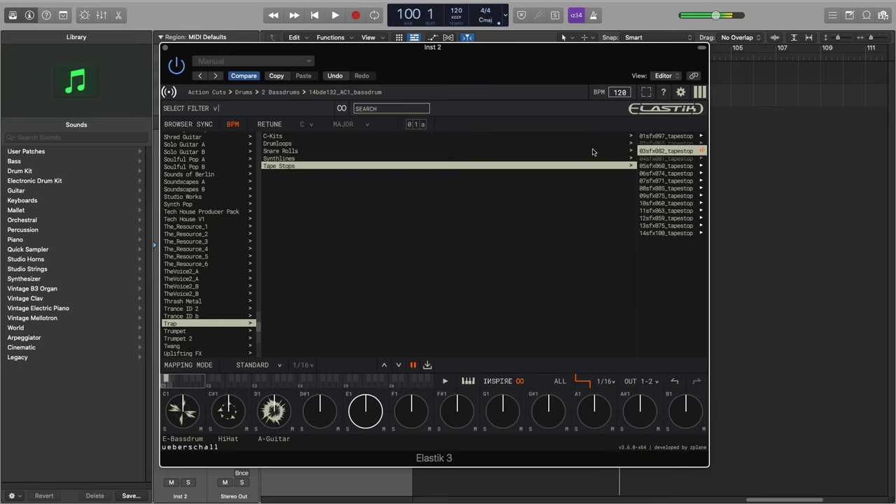
{"action": "left_click", "coordinate": [672, 135]}
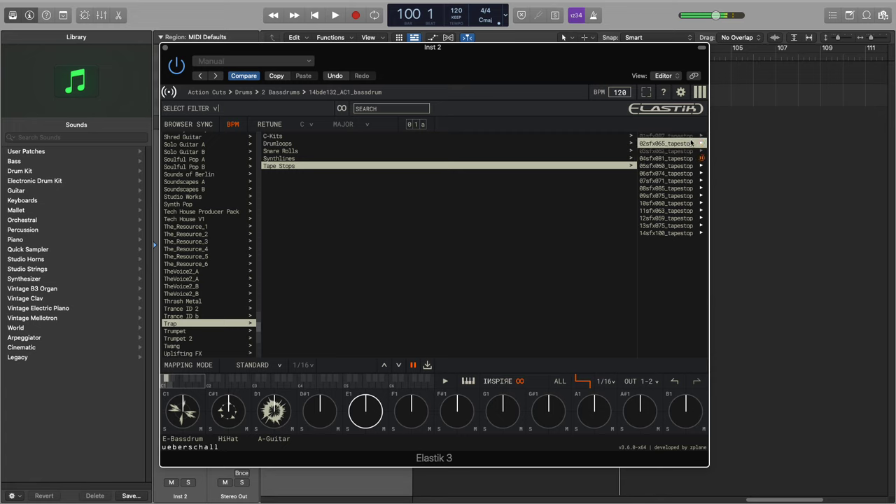
{"action": "left_click", "coordinate": [696, 218]}
{"action": "left_click", "coordinate": [695, 196]}
{"action": "left_click", "coordinate": [696, 218]}
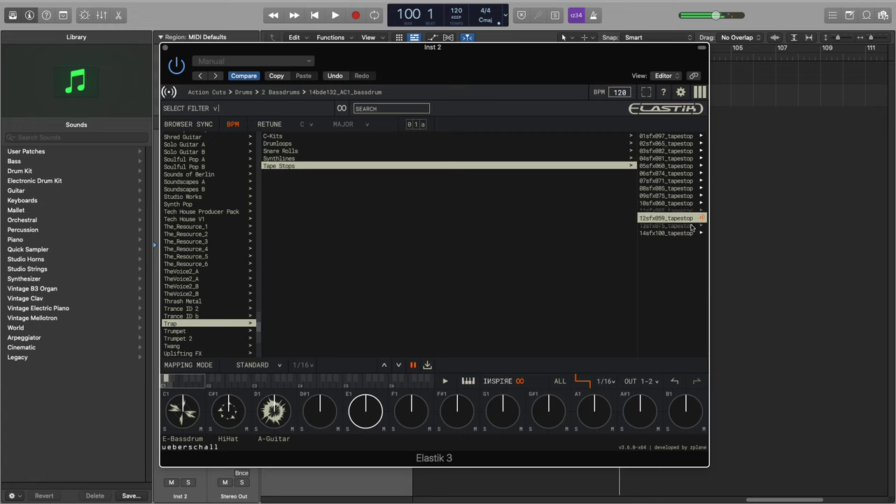
{"action": "left_click", "coordinate": [696, 226]}
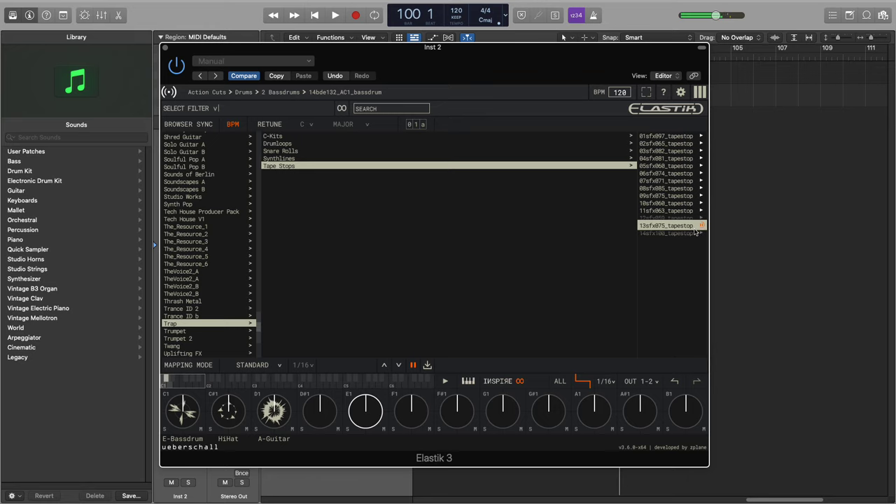
Step: Open Trap's Synthlines and audition 07syn085_old string_b, 08syn071_morse_a, 09syn085_ricky line_a# and 11syn070_plug_a
{"action": "left_click", "coordinate": [319, 159]}
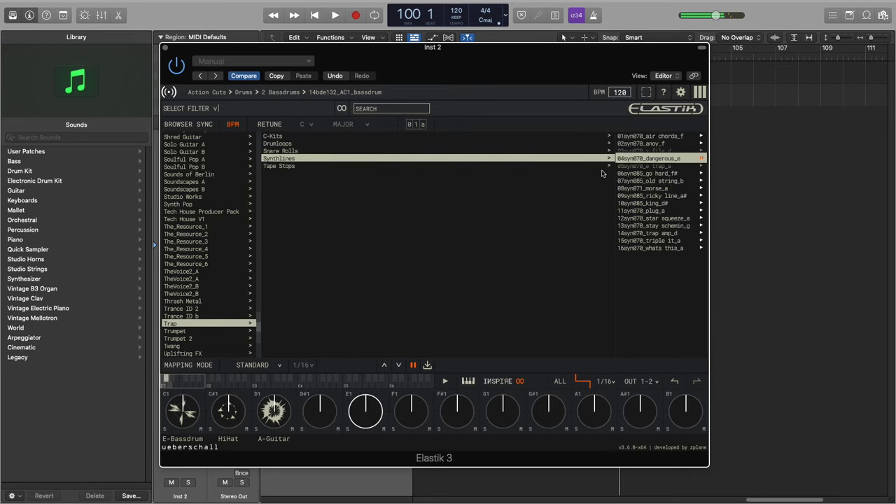
{"action": "left_click", "coordinate": [658, 181]}
{"action": "left_click", "coordinate": [667, 188]}
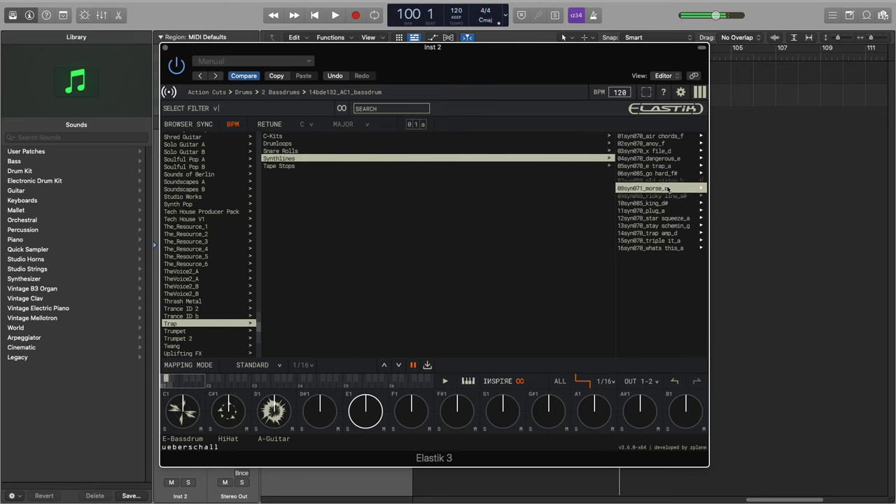
{"action": "left_click", "coordinate": [670, 197]}
{"action": "left_click", "coordinate": [670, 212]}
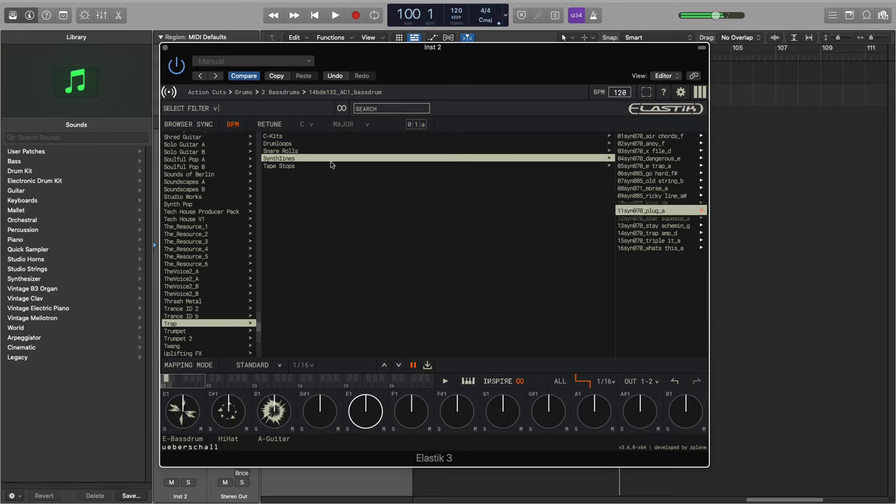
Step: Audition 02sdr070_drum roll and 10sdr070_drum roll from Trap's Snare Rolls and open the Drumloops folder
{"action": "left_click", "coordinate": [316, 151]}
{"action": "left_click", "coordinate": [665, 144]}
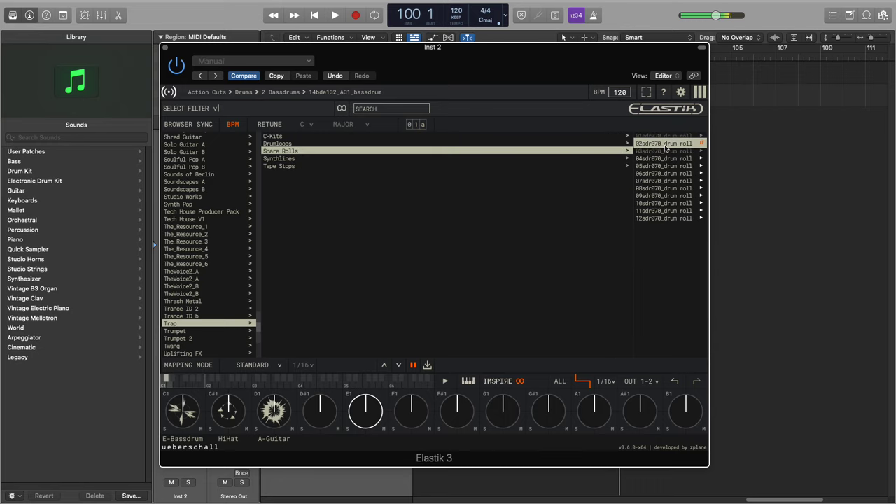
{"action": "left_click", "coordinate": [690, 203]}
{"action": "left_click", "coordinate": [314, 145]}
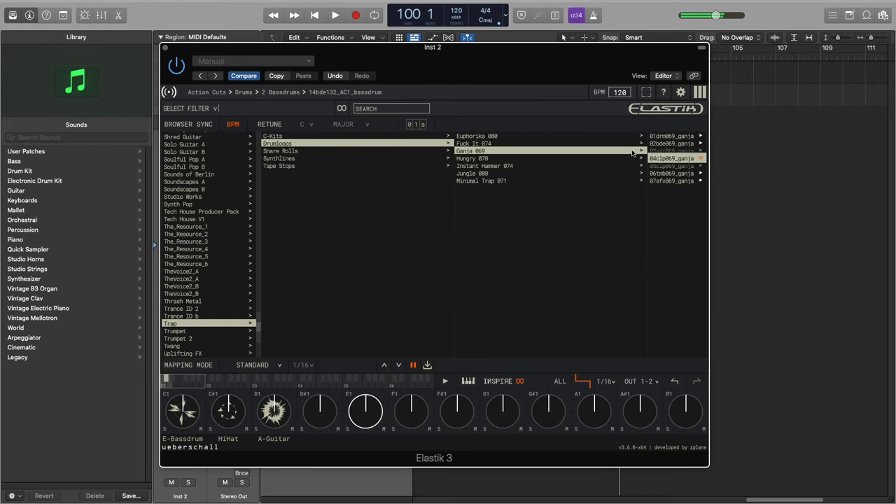
Step: Audition 02bde069_ganja and 01drm069_ganja from the Ganja 069 folder of Trap's Drumloops
{"action": "left_click", "coordinate": [673, 144]}
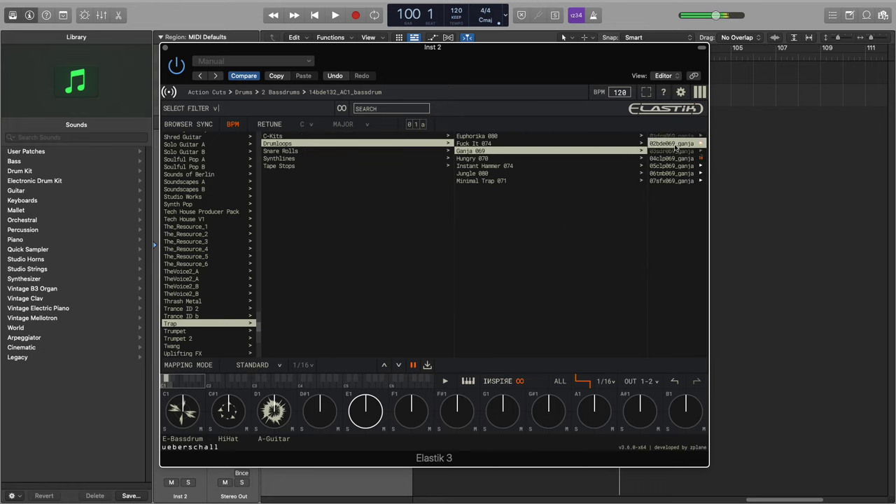
{"action": "left_click", "coordinate": [678, 138]}
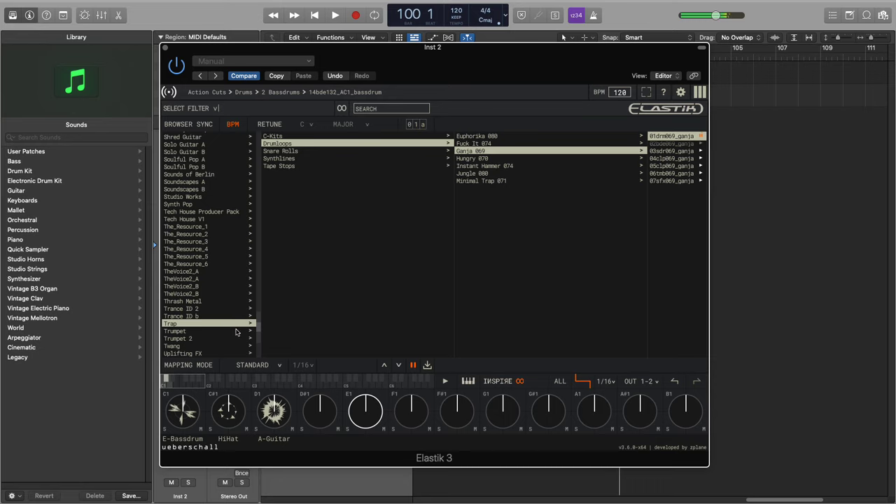
Step: Open the Urbanic Producer Pack soundbank's instrument loops and audition a guitar loop from UPP Guitar Loops_2
{"action": "left_click_drag", "start_coordinate": [257, 322], "coordinate": [259, 343]}
{"action": "left_click", "coordinate": [199, 287]}
{"action": "left_click", "coordinate": [220, 380]}
{"action": "left_click", "coordinate": [196, 318]}
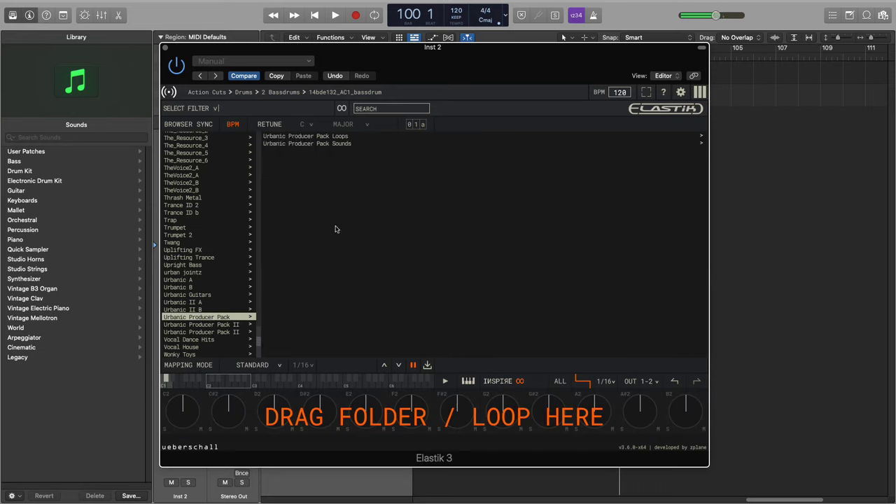
{"action": "left_click", "coordinate": [305, 135]}
{"action": "left_click", "coordinate": [448, 143]}
{"action": "left_click", "coordinate": [599, 144]}
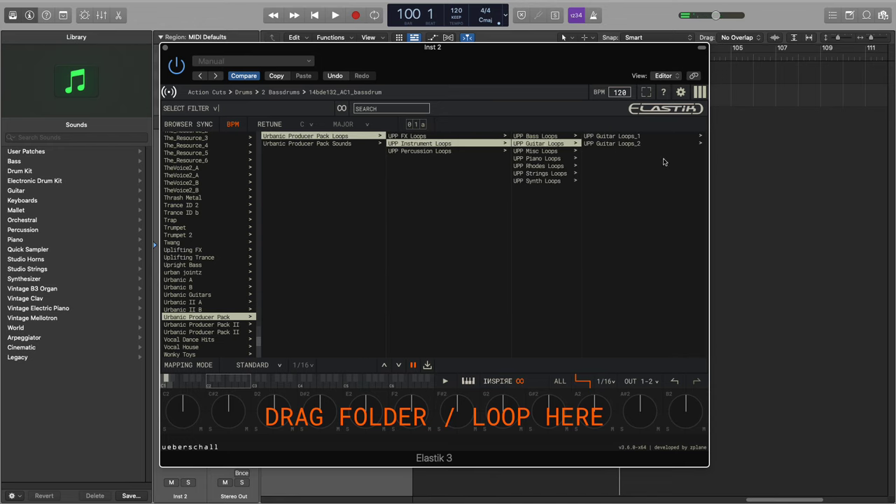
{"action": "left_click", "coordinate": [629, 143]}
{"action": "left_click", "coordinate": [633, 188]}
Step: Open UPP Piano Loops in the Urbanic Producer Pack and audition its piano loops
{"action": "left_click", "coordinate": [483, 157]}
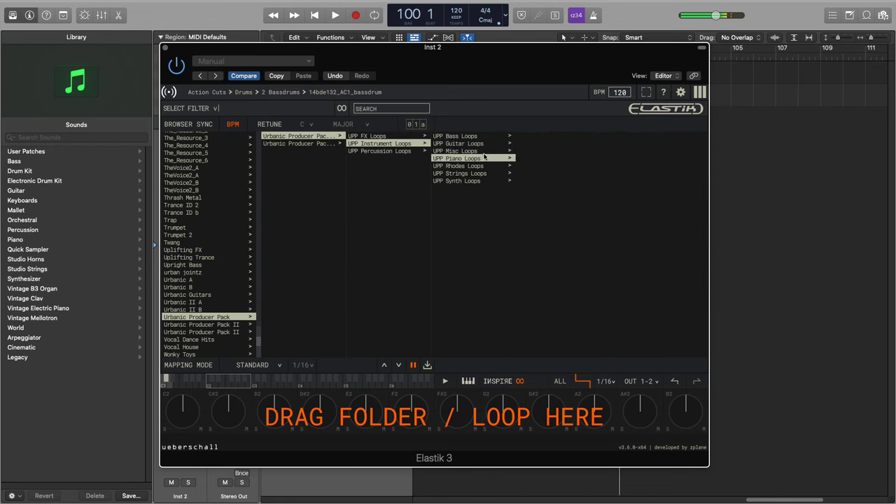
{"action": "left_click", "coordinate": [654, 164]}
{"action": "left_click", "coordinate": [639, 213]}
Step: Audition synthesizer loops from UPP Synth Loops_1 and UPP Synth Loops_3, including 11syn090_synthesizer loop 1_c#_1 and 03syn090_synthesizer loop 3_g#_1
{"action": "left_click", "coordinate": [536, 181]}
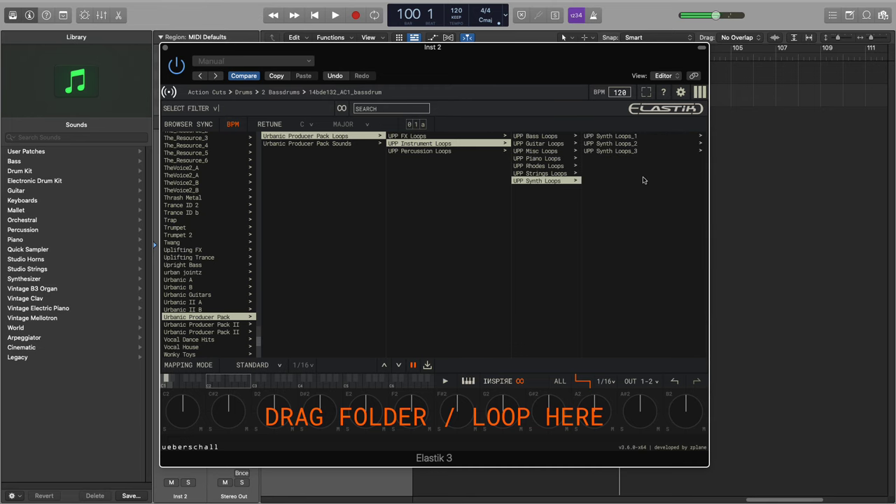
{"action": "left_click", "coordinate": [640, 136]}
{"action": "left_click", "coordinate": [642, 150]}
{"action": "left_click", "coordinate": [656, 211]}
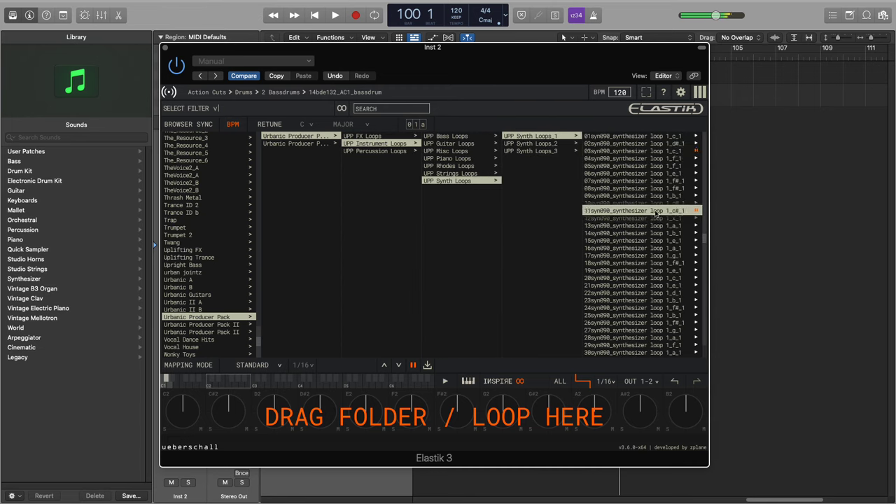
{"action": "left_click", "coordinate": [553, 152]}
{"action": "left_click", "coordinate": [662, 187]}
{"action": "left_click", "coordinate": [661, 152]}
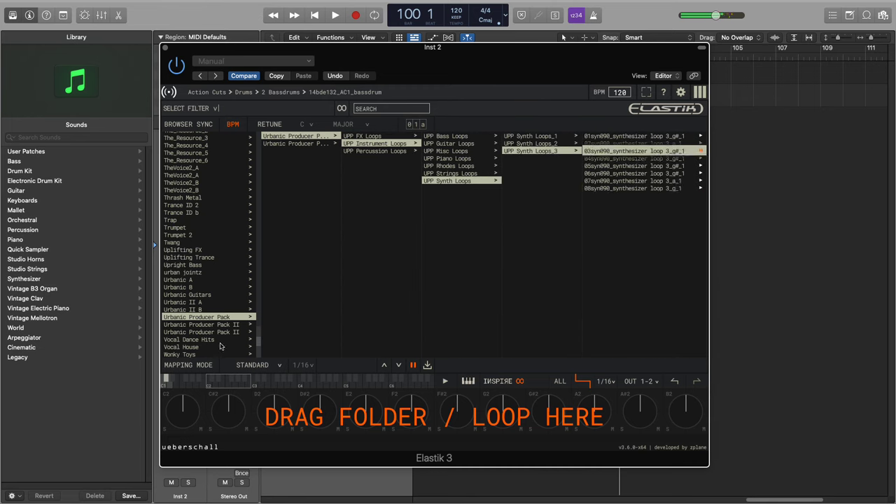
Step: Open folder 5 of I Ride My Bike 130 a in Vocal Dance Hits and audition 09voc130 EVP_i ride my bike_a_5
{"action": "left_click", "coordinate": [231, 340]}
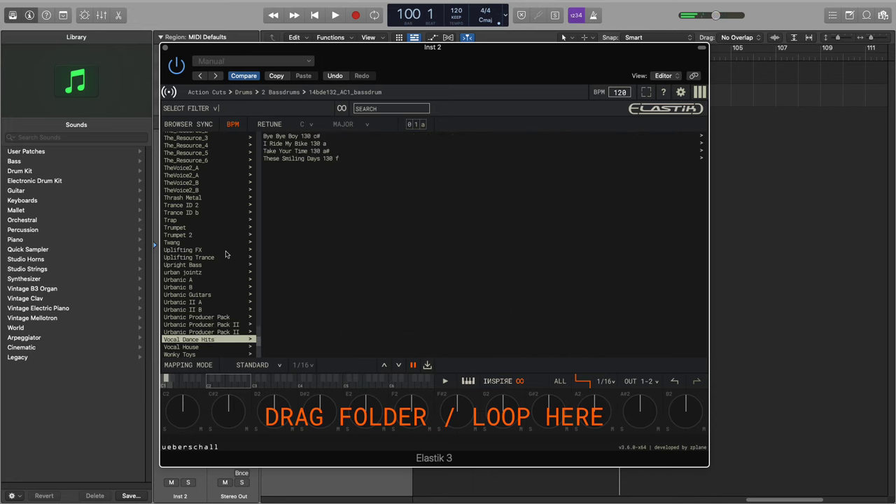
{"action": "left_click", "coordinate": [312, 143]}
{"action": "left_click", "coordinate": [475, 165]}
{"action": "left_click", "coordinate": [609, 195]}
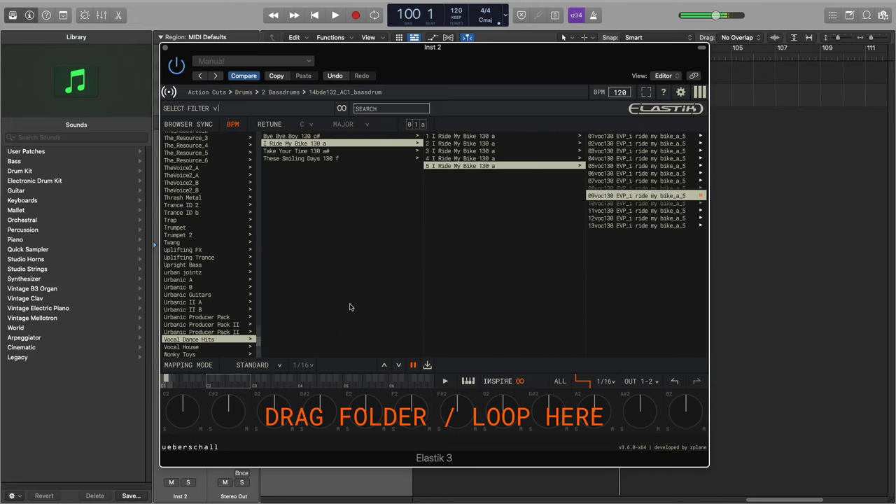
Step: Stop the vocal loop's preview and return to the start of the soundbank list
{"action": "left_click_drag", "start_coordinate": [264, 351], "coordinate": [260, 331]}
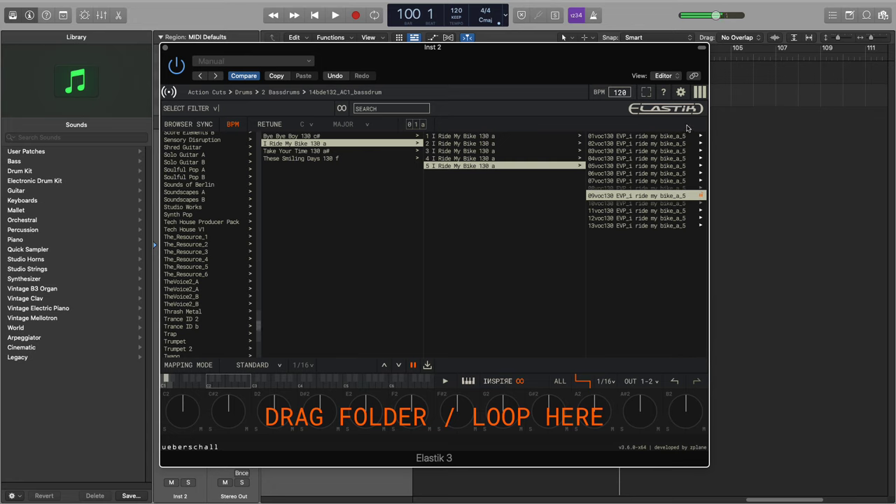
{"action": "scroll", "coordinate": [259, 326], "scroll_direction": "down", "scroll_amount": 3}
{"action": "scroll", "coordinate": [258, 326], "scroll_direction": "down", "scroll_amount": 12}
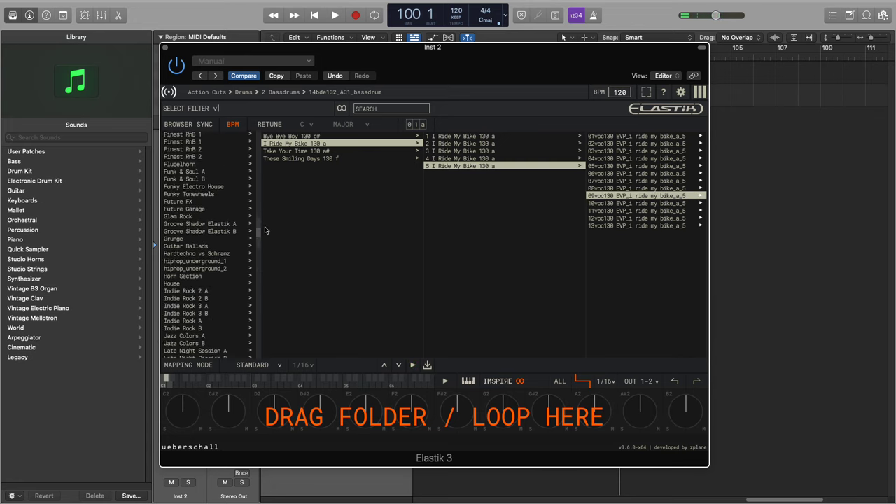
{"action": "left_click_drag", "start_coordinate": [271, 350], "coordinate": [287, 124]}
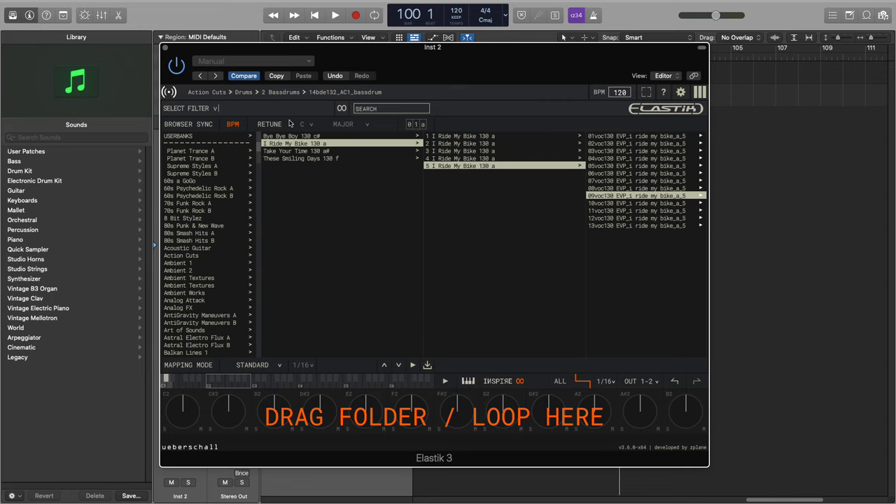